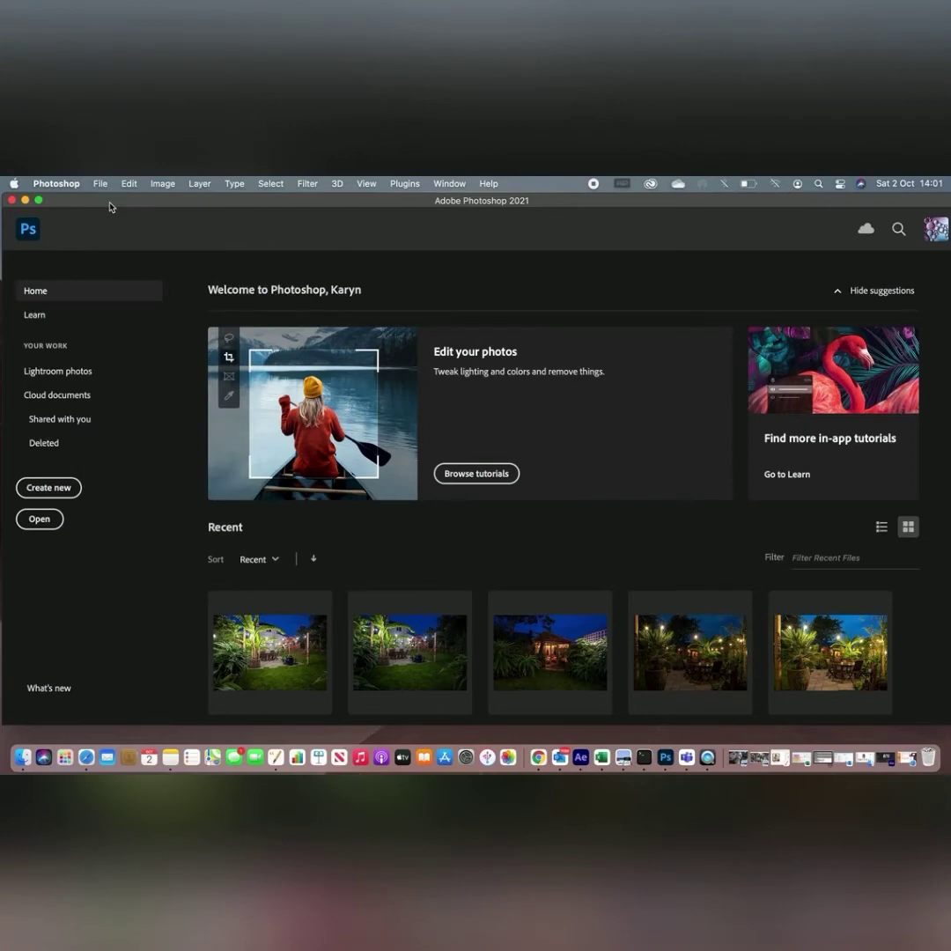
# - Create a new A4 print document, 210 x 297 mm at 300 pixels/inch in RGB colour with a white background
pyautogui.press('super+n')
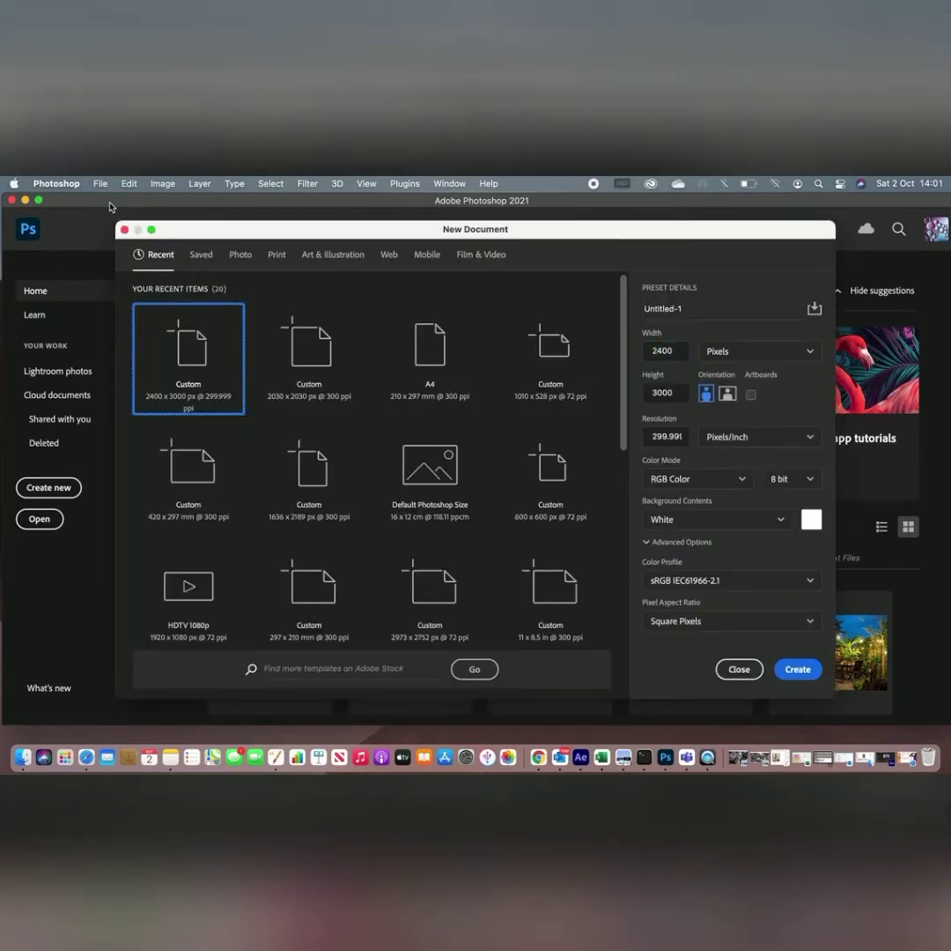
pyautogui.click(277, 258)
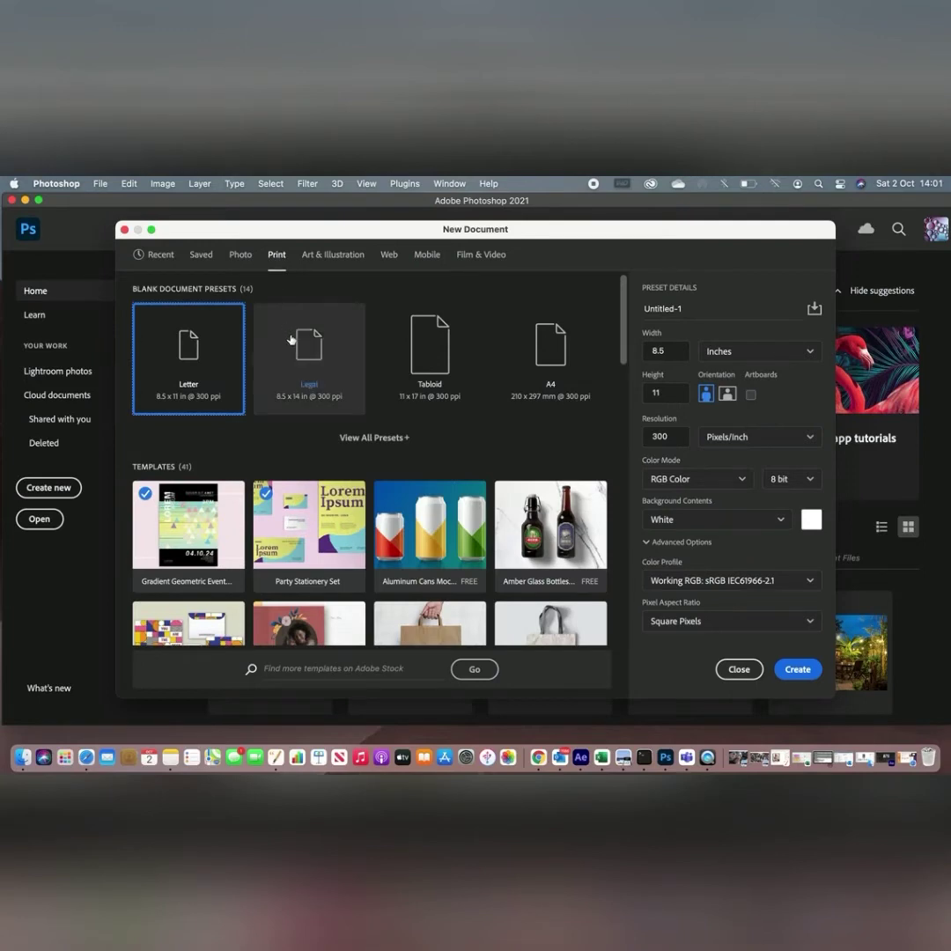
pyautogui.click(551, 349)
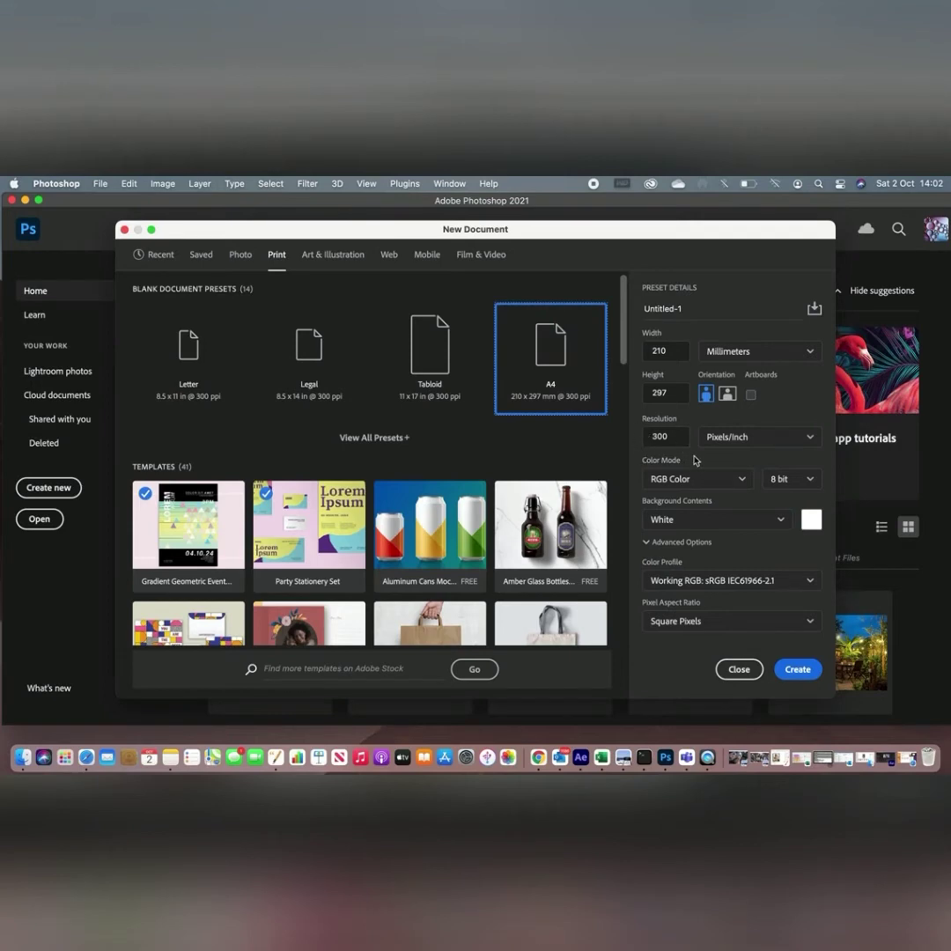
pyautogui.click(797, 669)
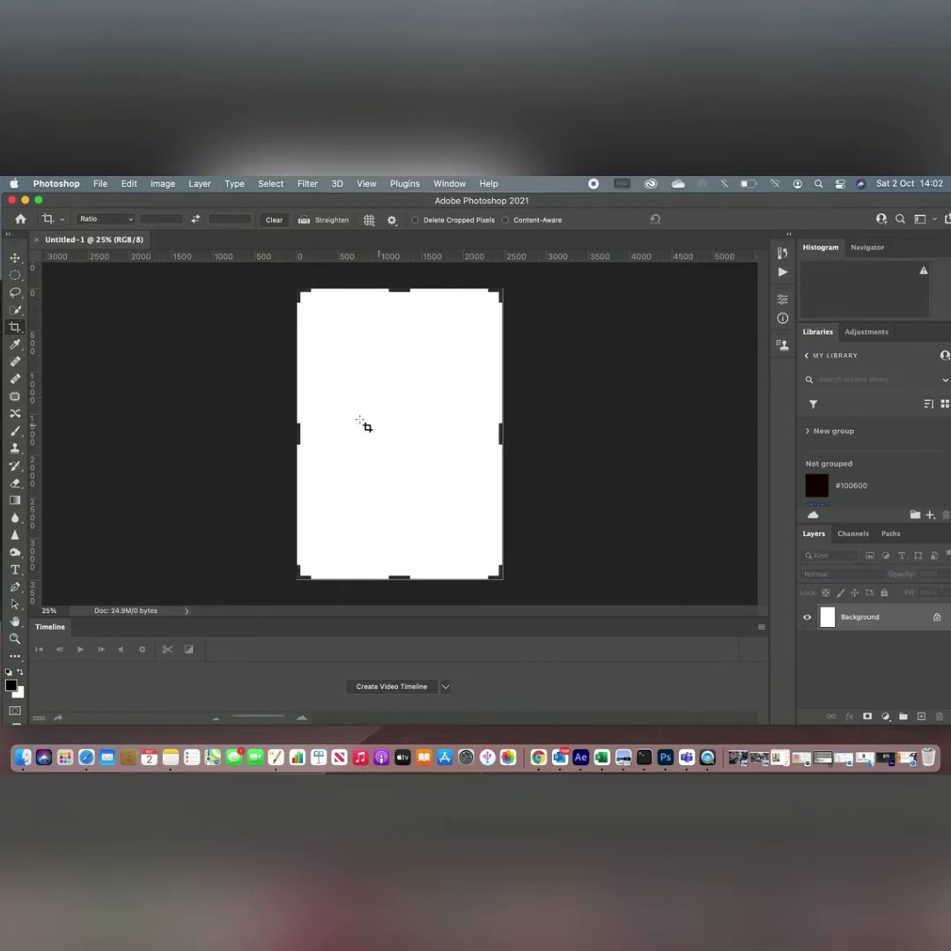
# - Open the image IMG_6140.JPG from the Desktop
pyautogui.click(101, 183)
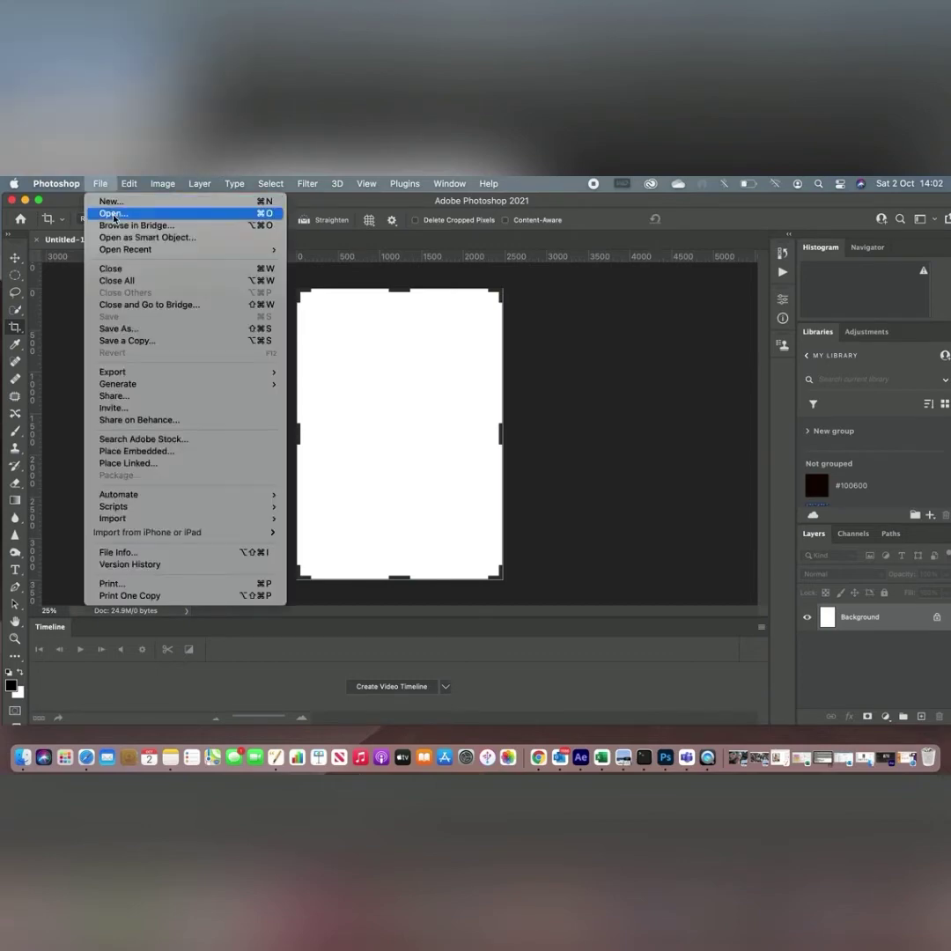
pyautogui.click(114, 213)
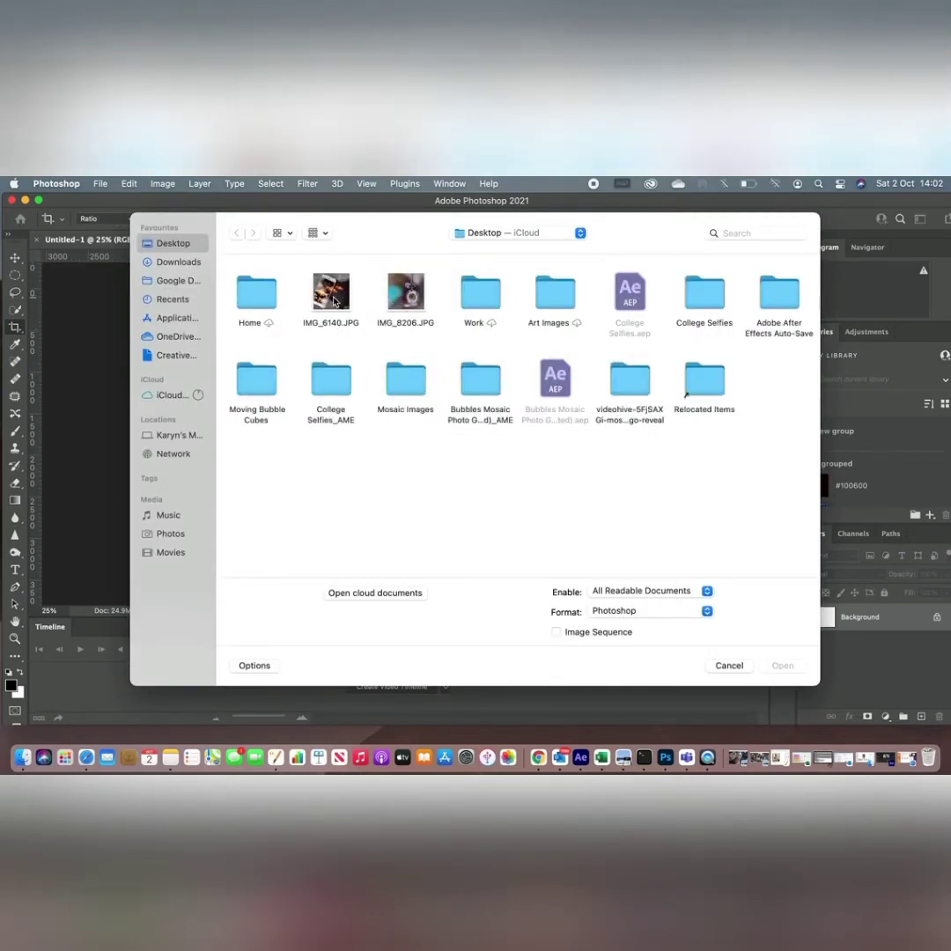
pyautogui.click(333, 301)
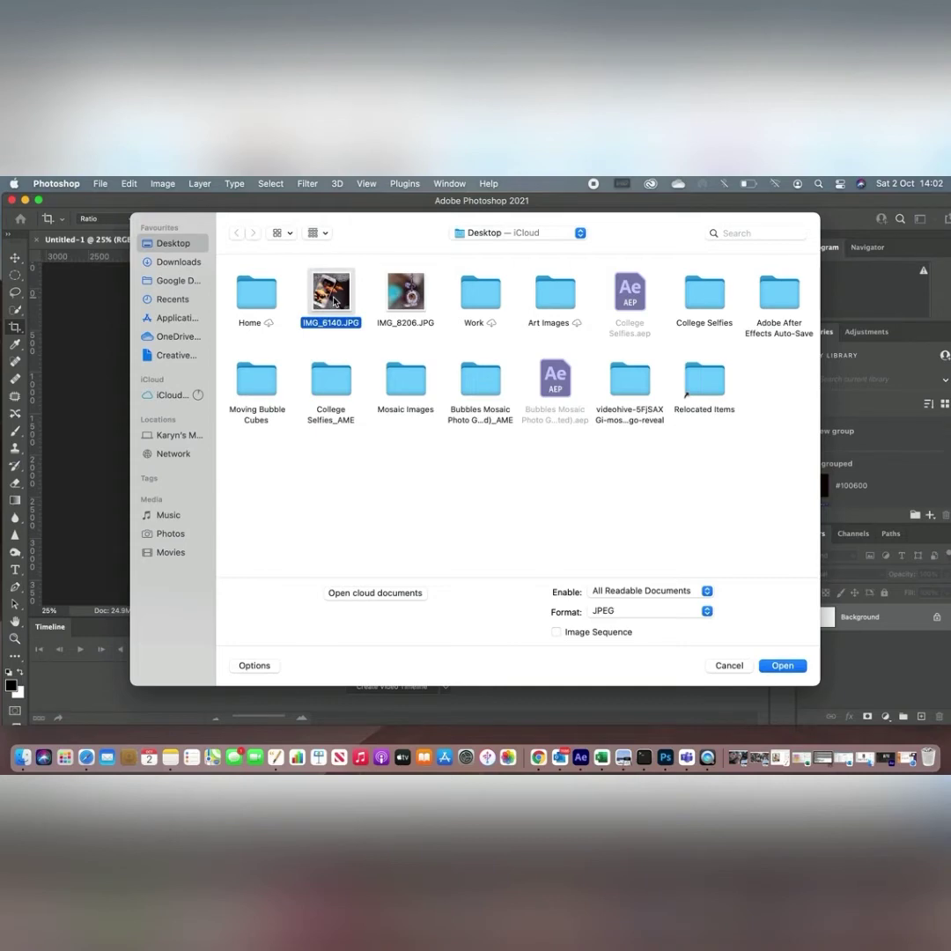
pyautogui.click(782, 665)
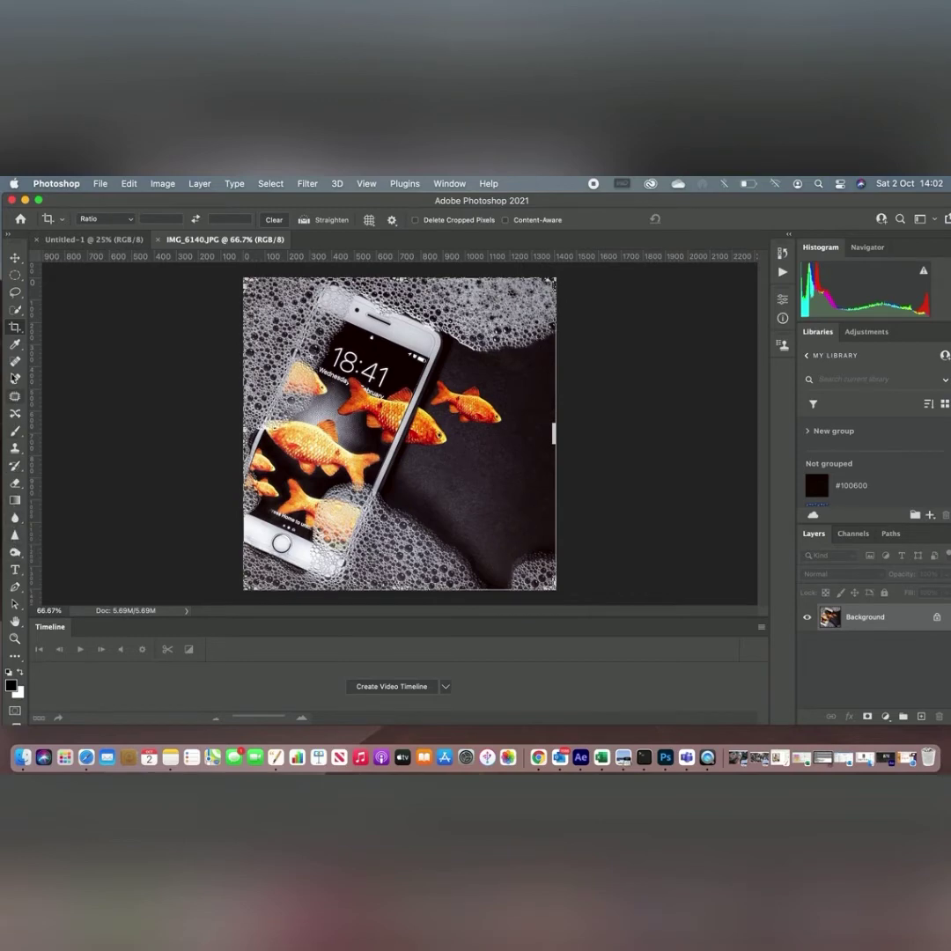
# - Select the entire goldfish phone image with the Rectangular Marquee tool and copy it
pyautogui.click(16, 279)
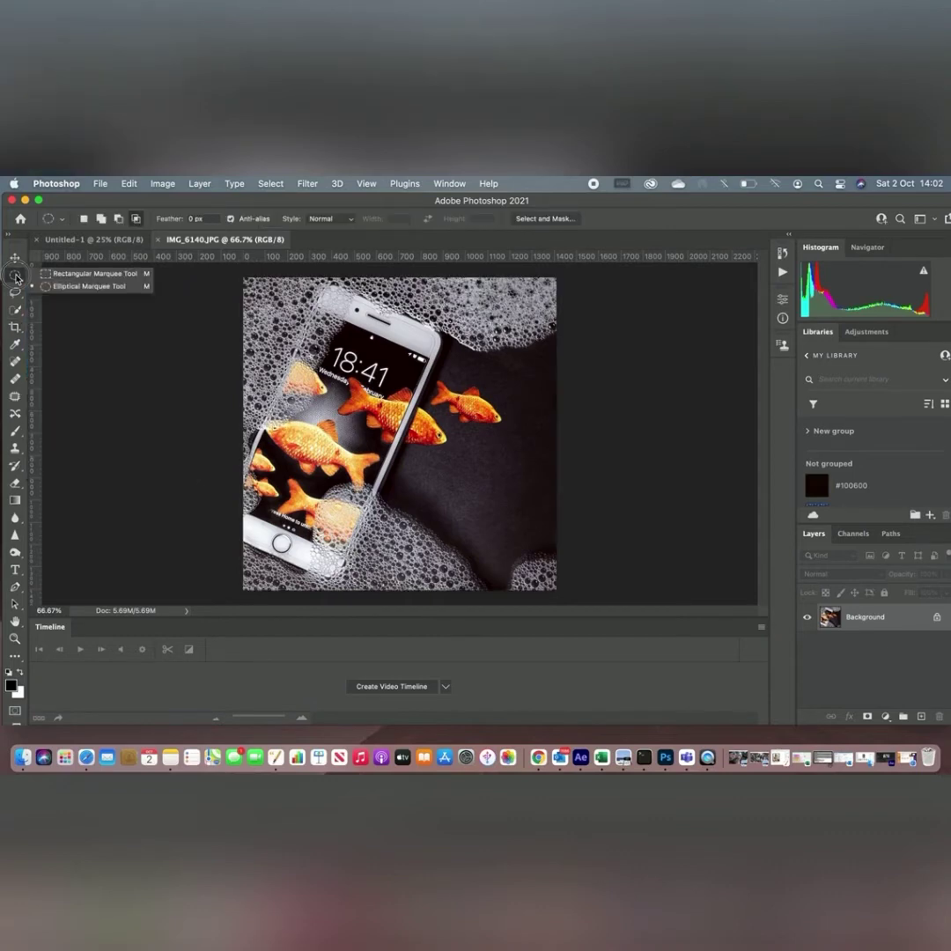
pyautogui.click(79, 278)
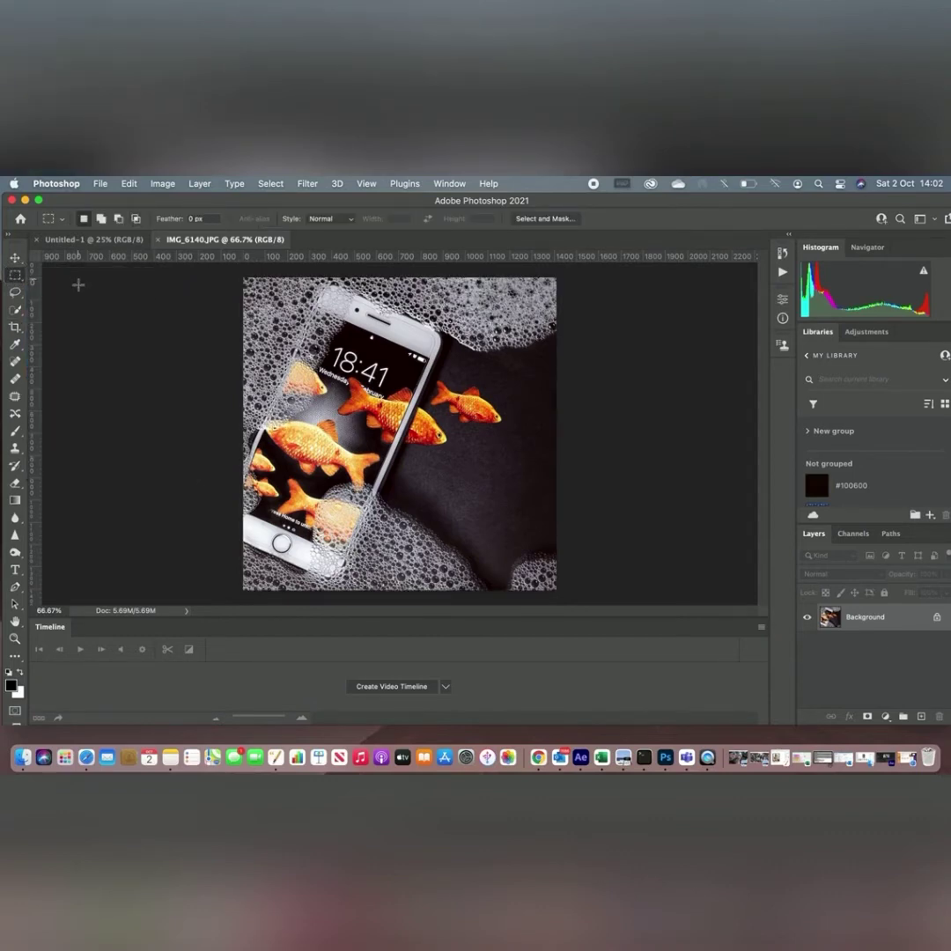
pyautogui.click(234, 273)
pyautogui.moveTo(234, 273); pyautogui.dragTo(568, 590)
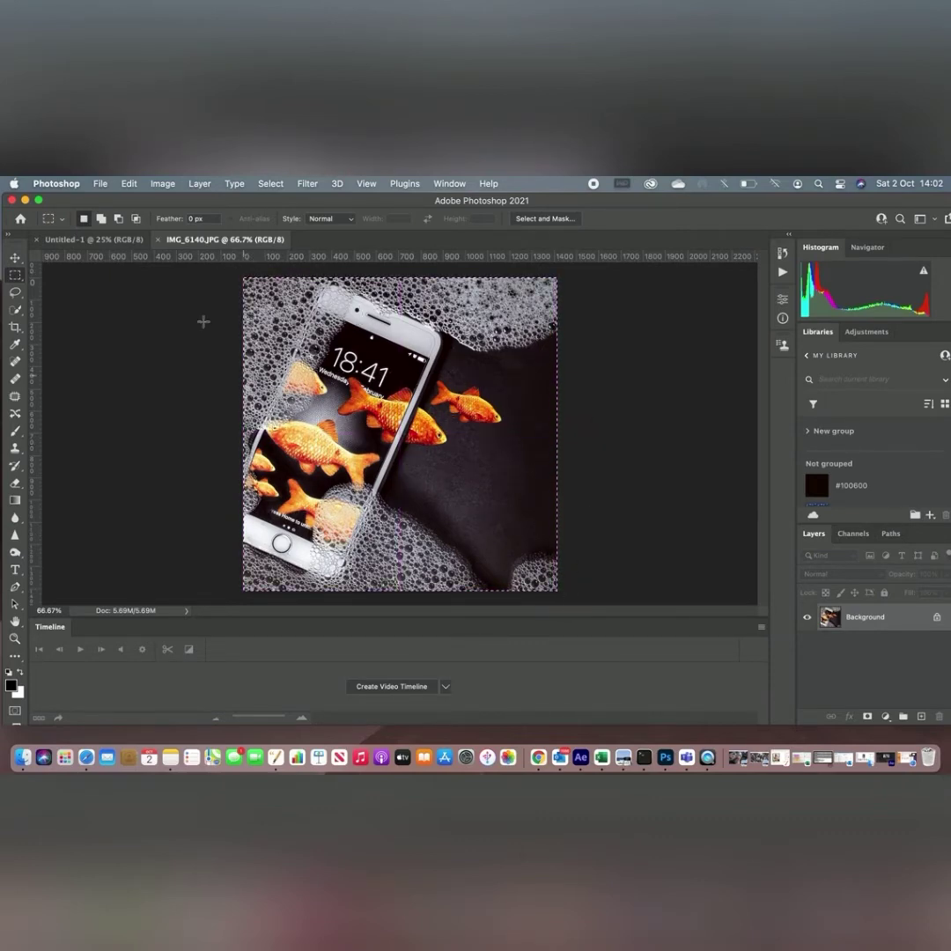
pyautogui.click(130, 184)
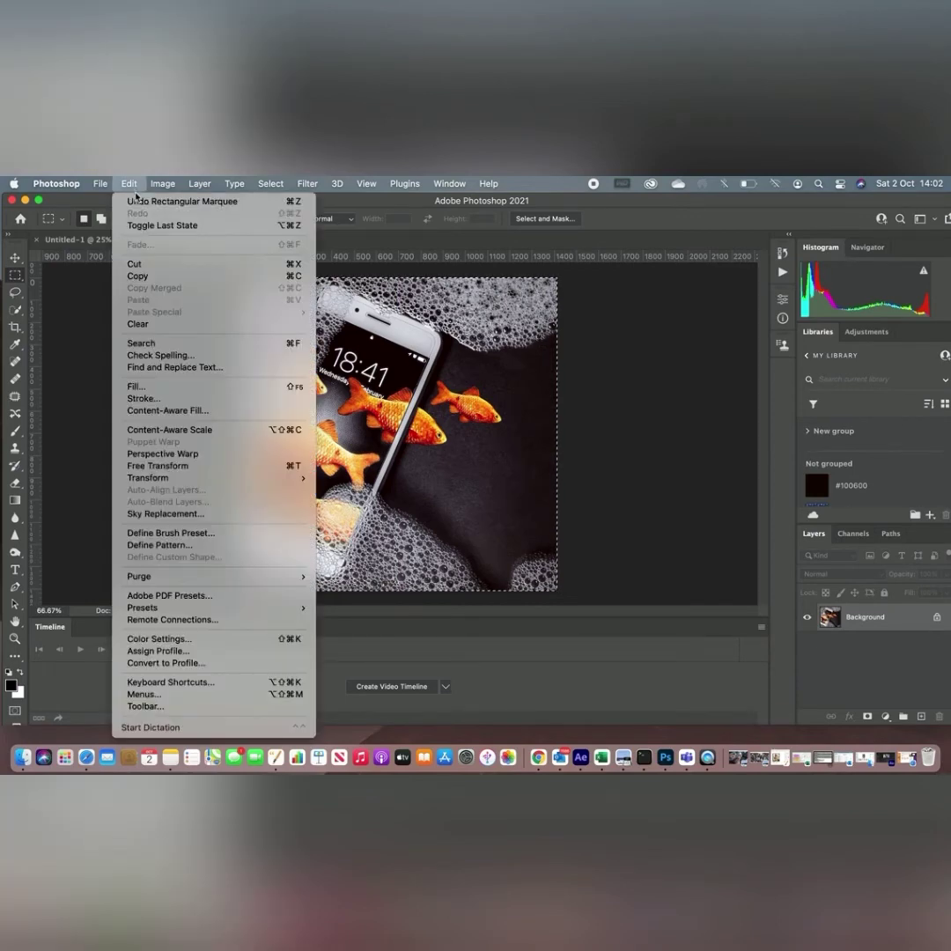
pyautogui.click(148, 277)
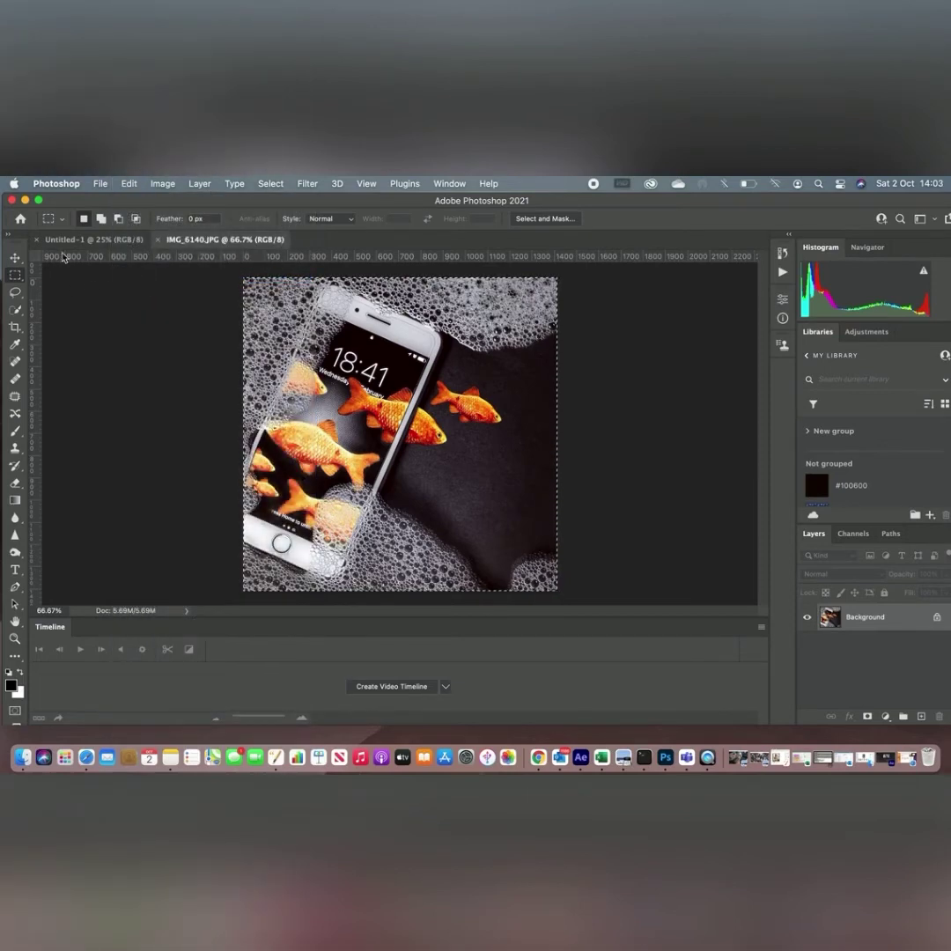
# - Paste the copied image into the blank A4 document Untitled-1 and activate the Move tool
pyautogui.click(99, 239)
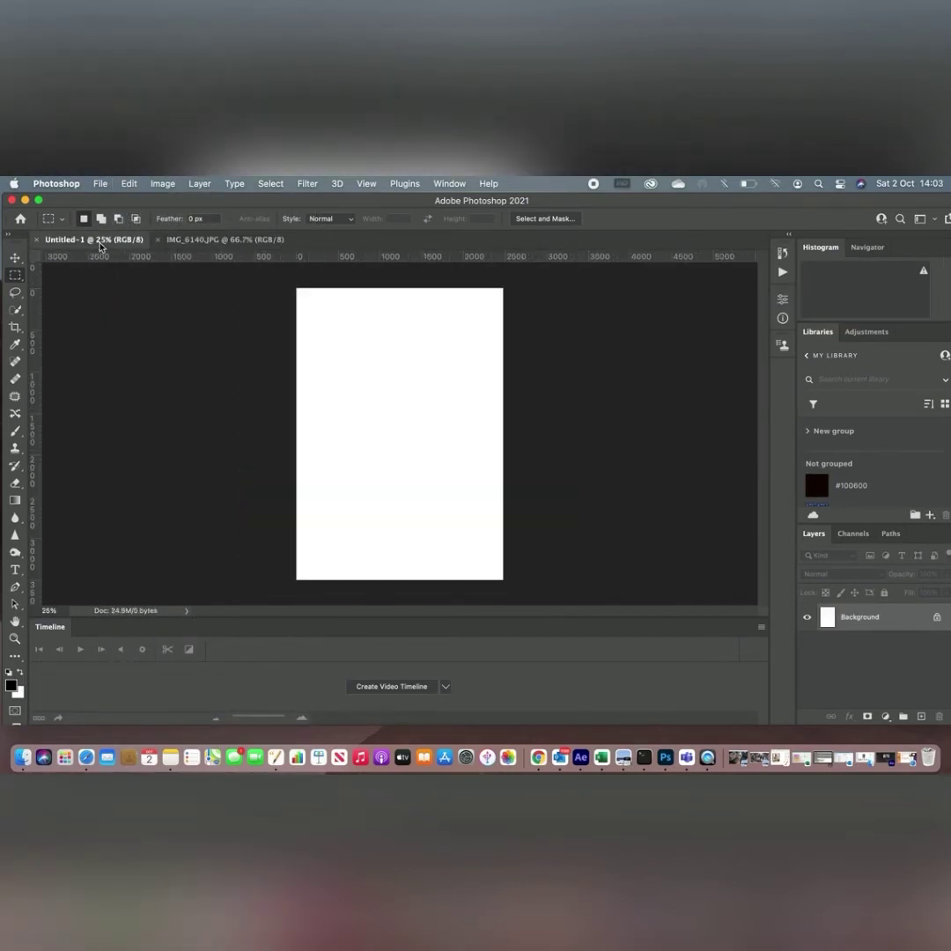
pyautogui.click(129, 184)
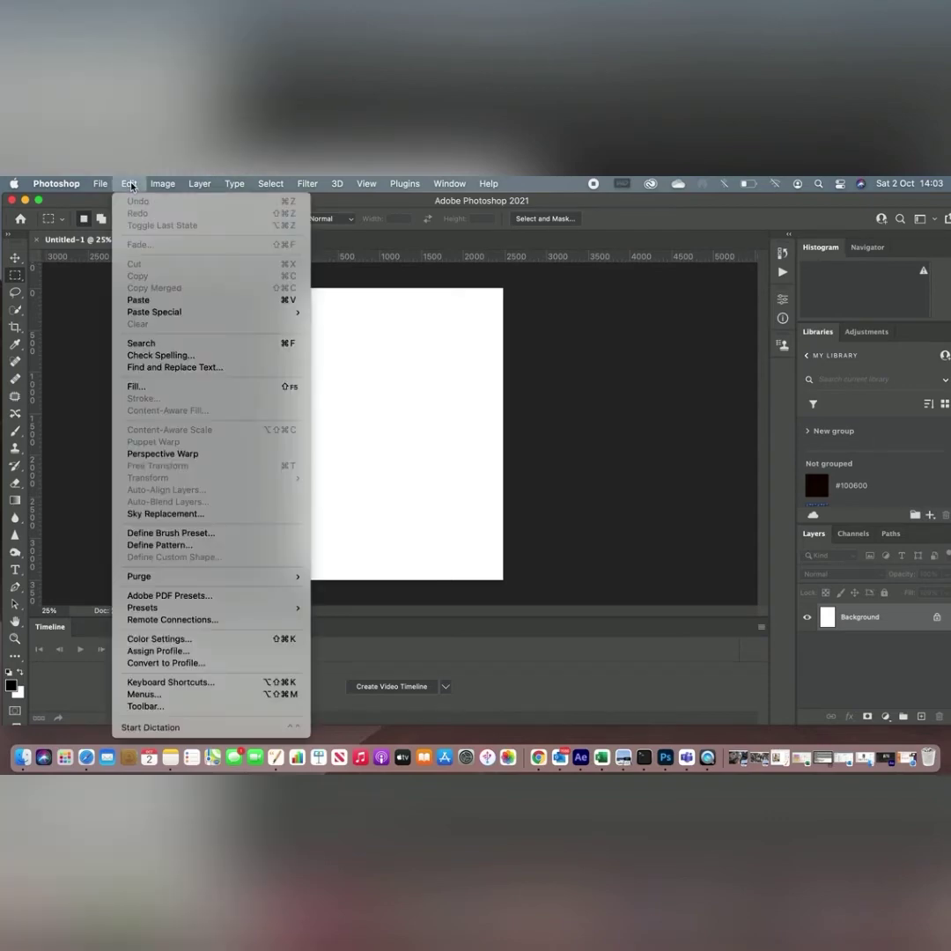
pyautogui.click(139, 300)
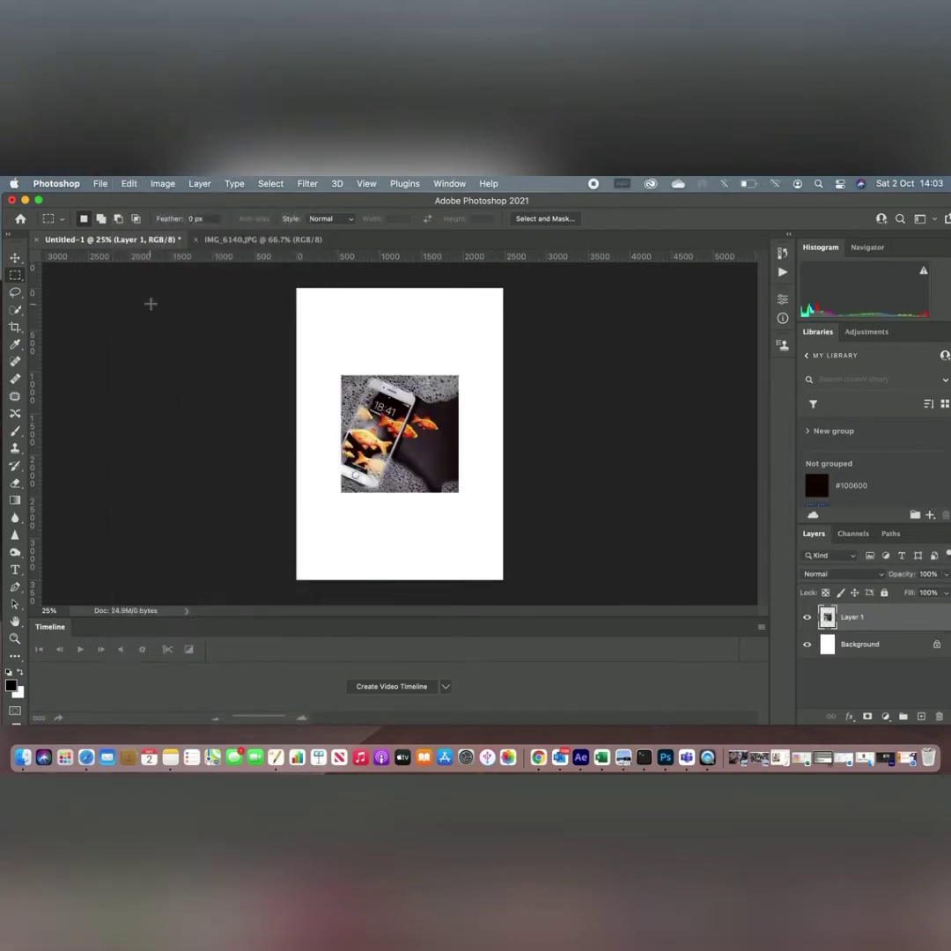
pyautogui.press('v')
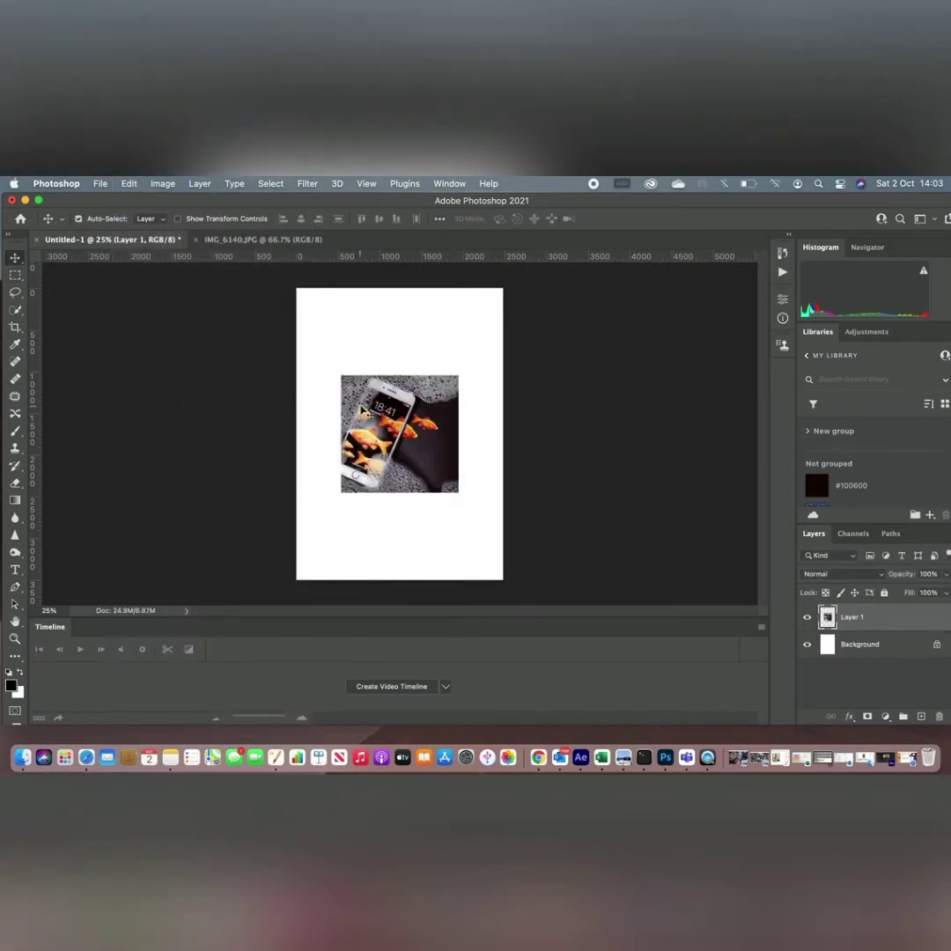
pyautogui.click(129, 184)
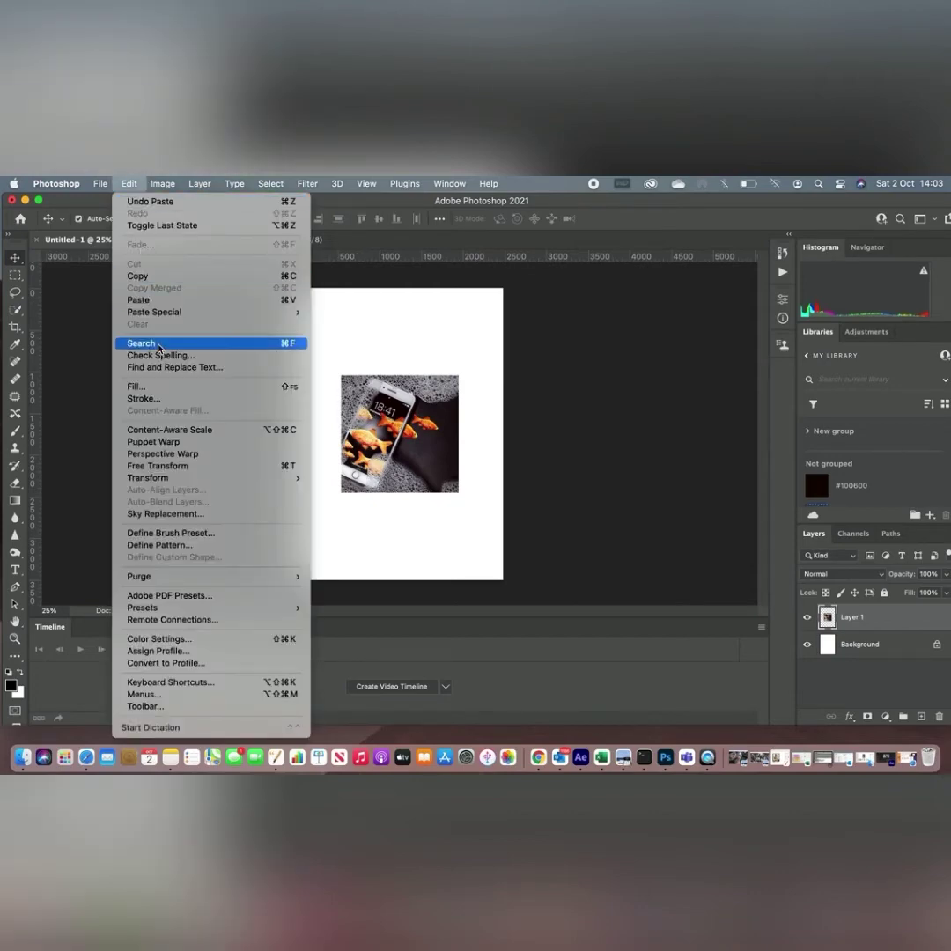
pyautogui.click(160, 466)
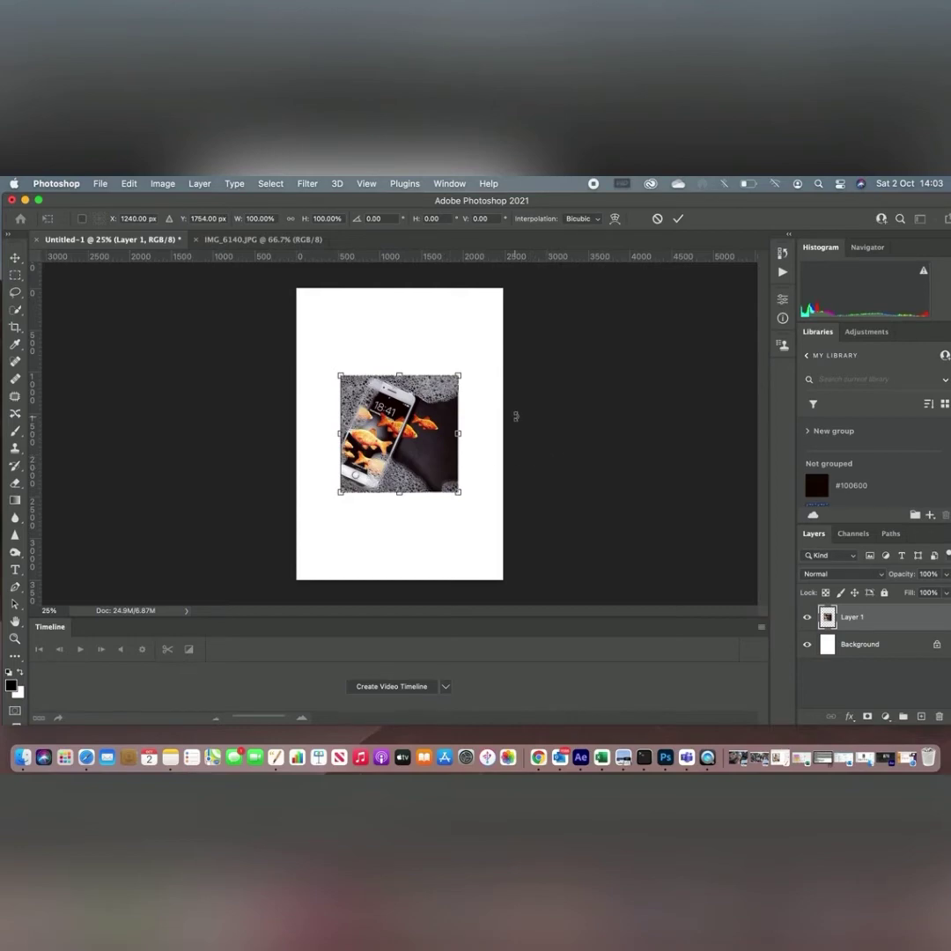
pyautogui.moveTo(458, 375); pyautogui.dragTo(516, 292)
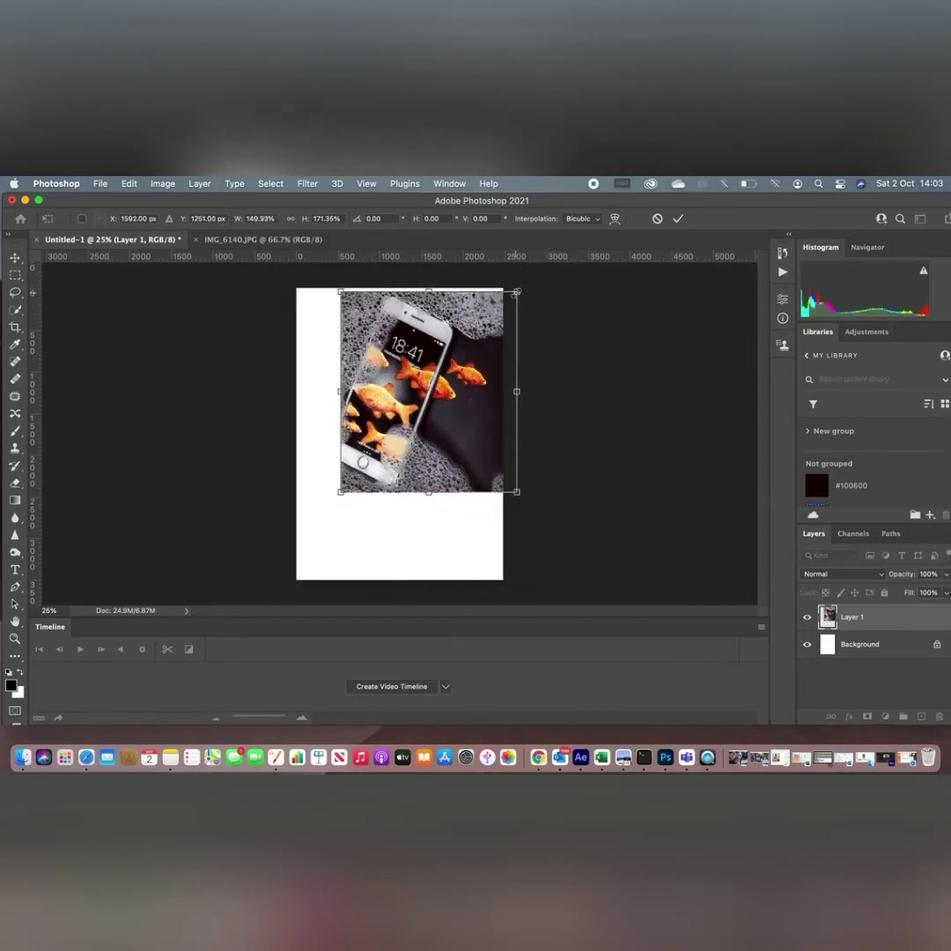
pyautogui.click(677, 218)
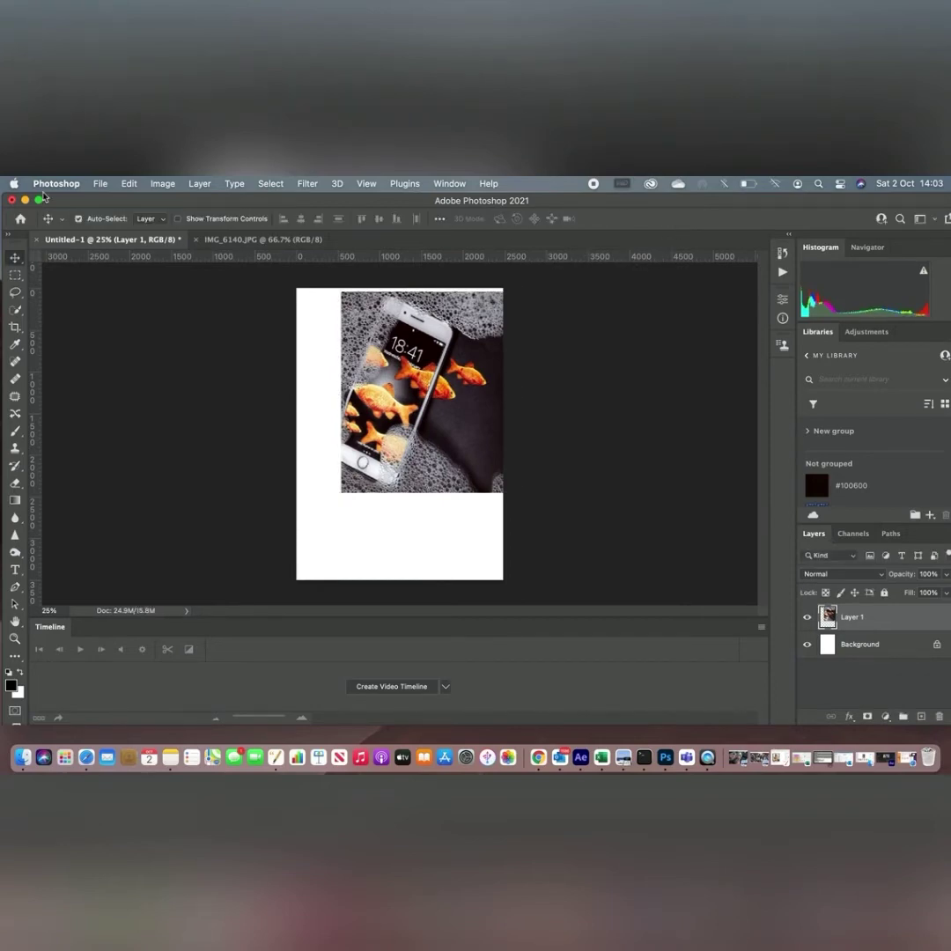
pyautogui.click(131, 185)
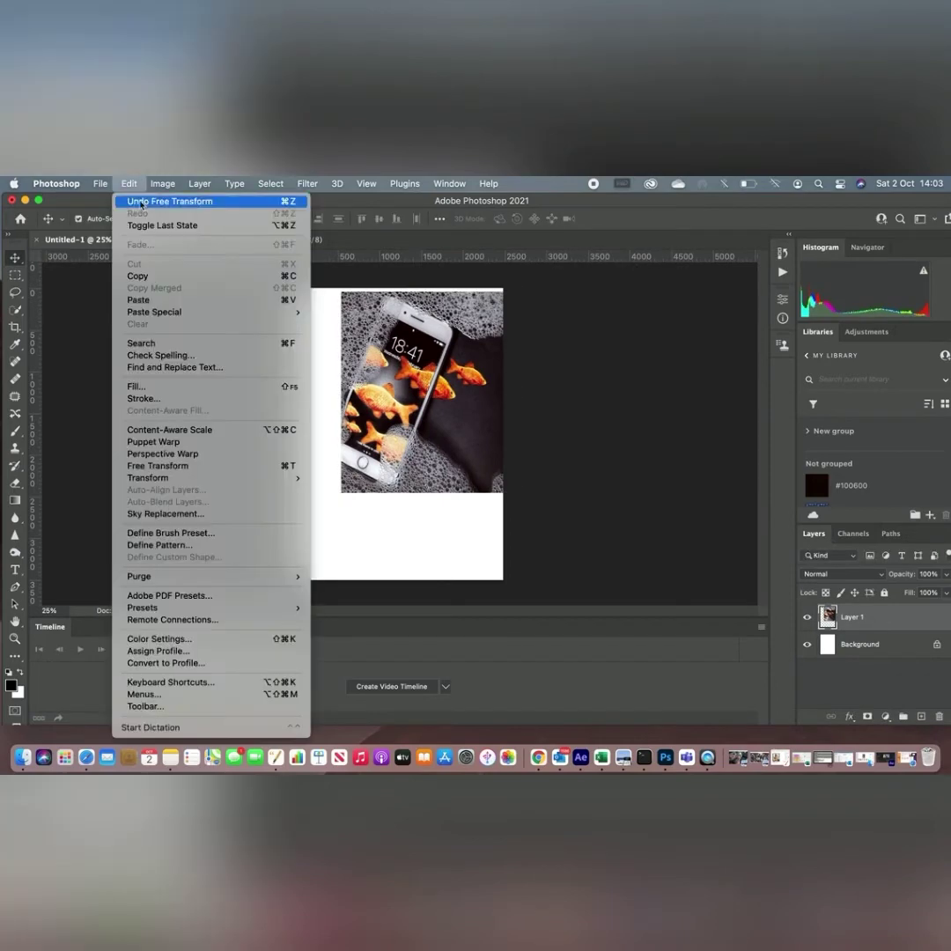
pyautogui.click(142, 203)
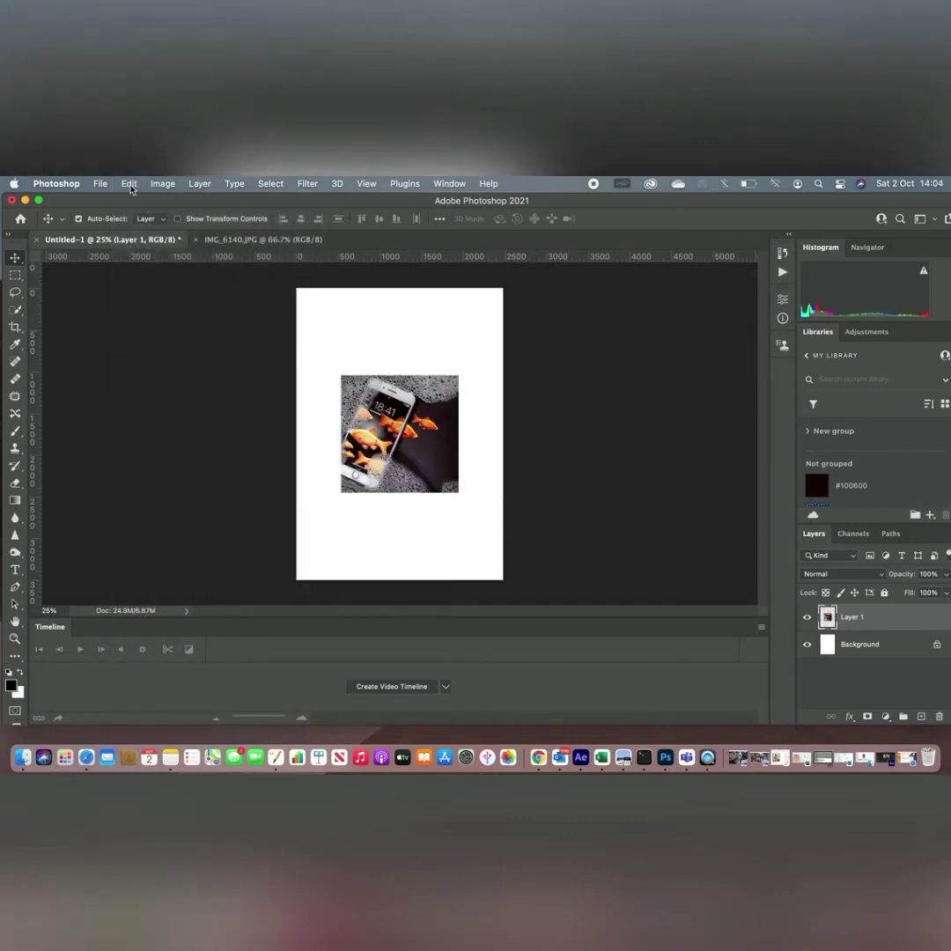
# - Scale the pasted image proportionally to about 270% so it covers the whole A4 page, and close IMG_6140.JPG
pyautogui.press('super+t')
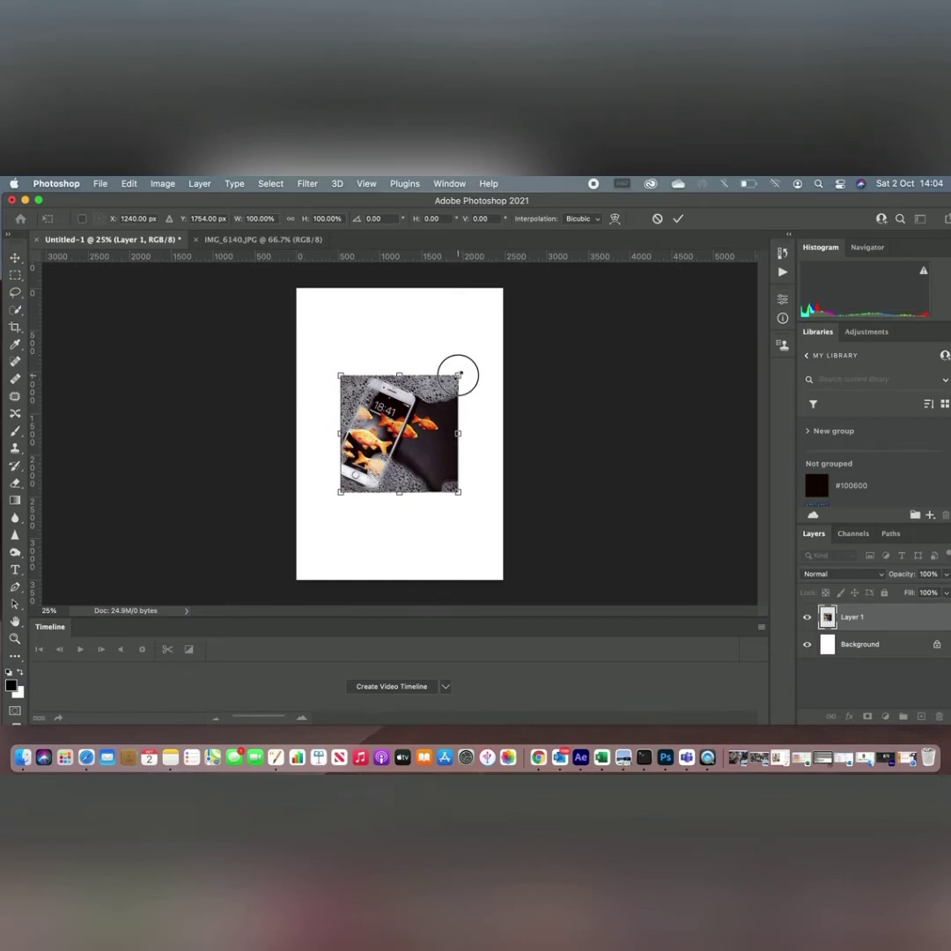
pyautogui.moveTo(458, 375); pyautogui.dragTo(579, 308)
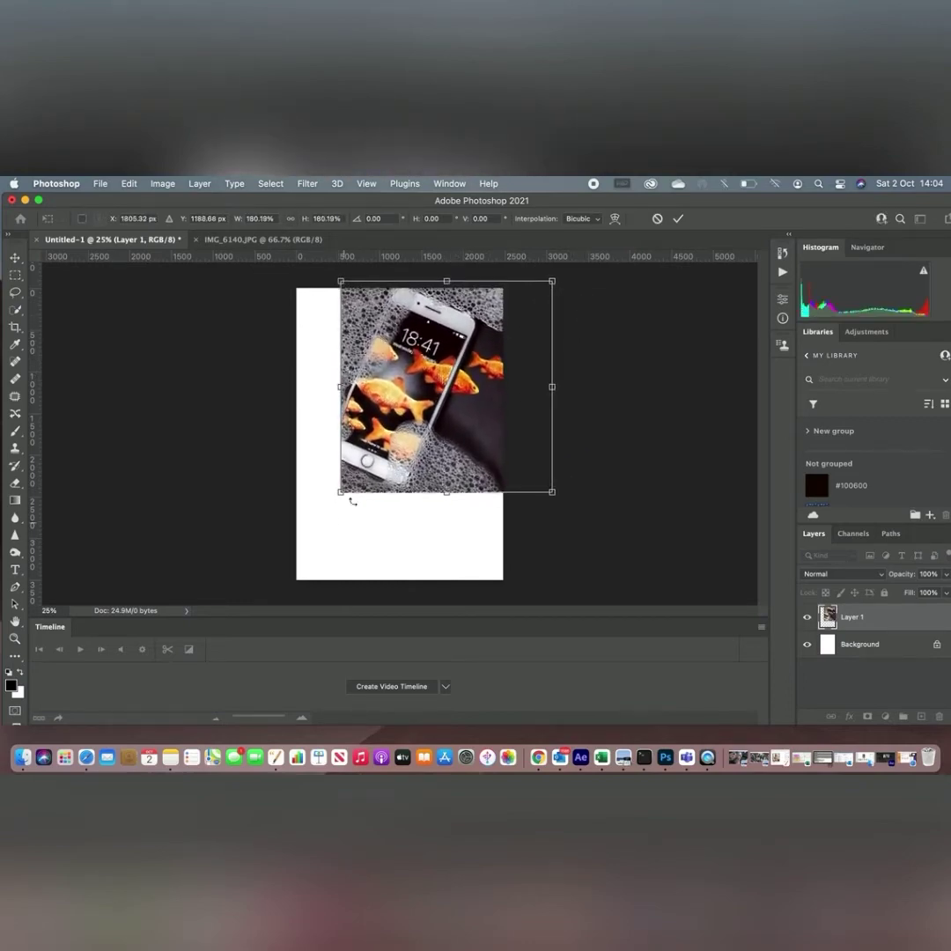
pyautogui.moveTo(339, 494); pyautogui.dragTo(224, 587)
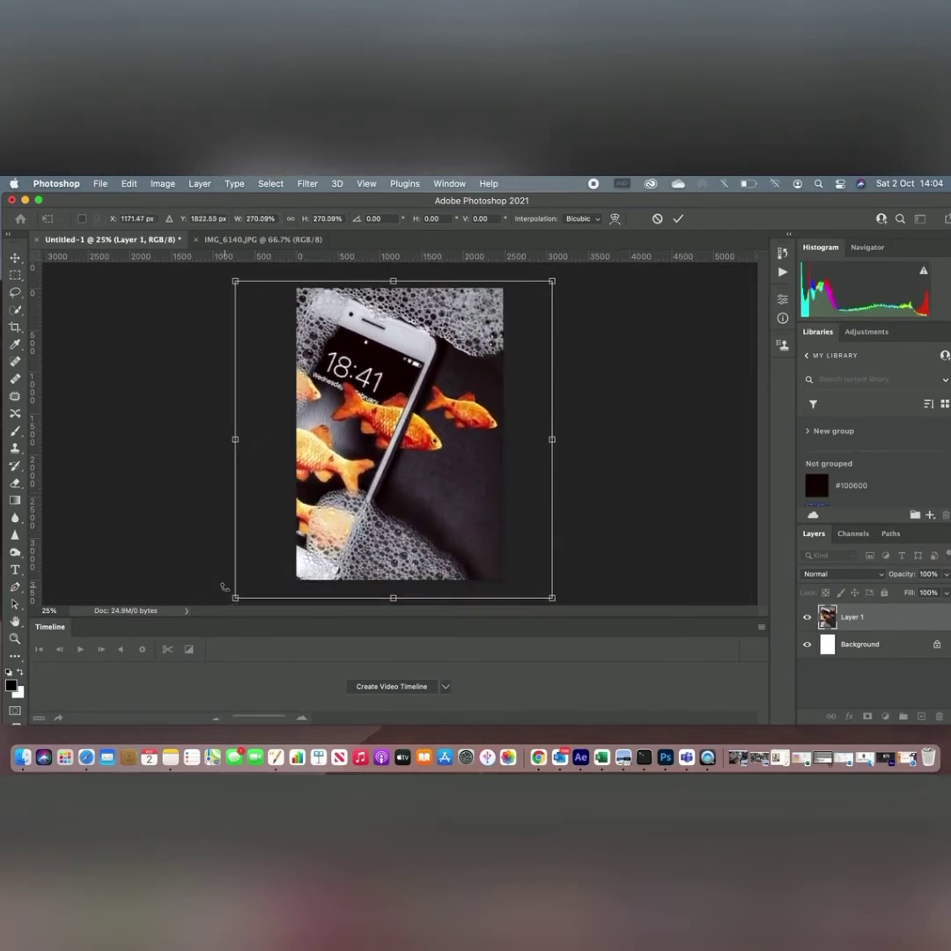
pyautogui.click(677, 220)
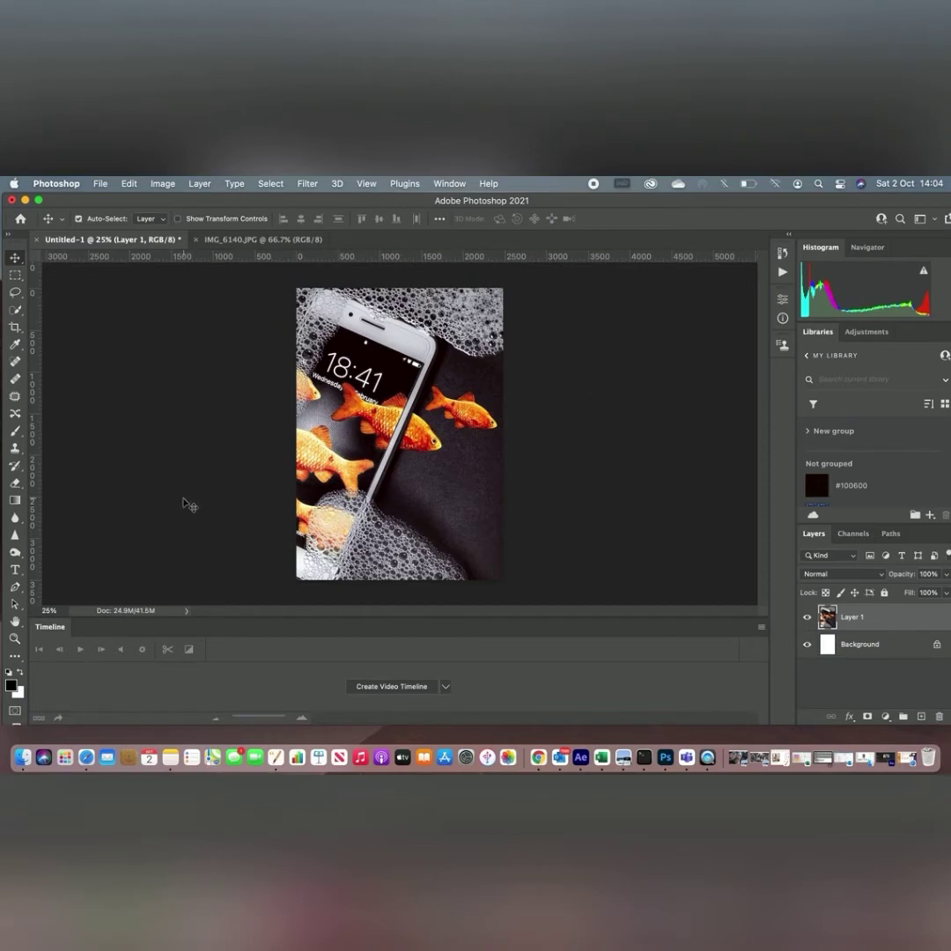
pyautogui.click(198, 238)
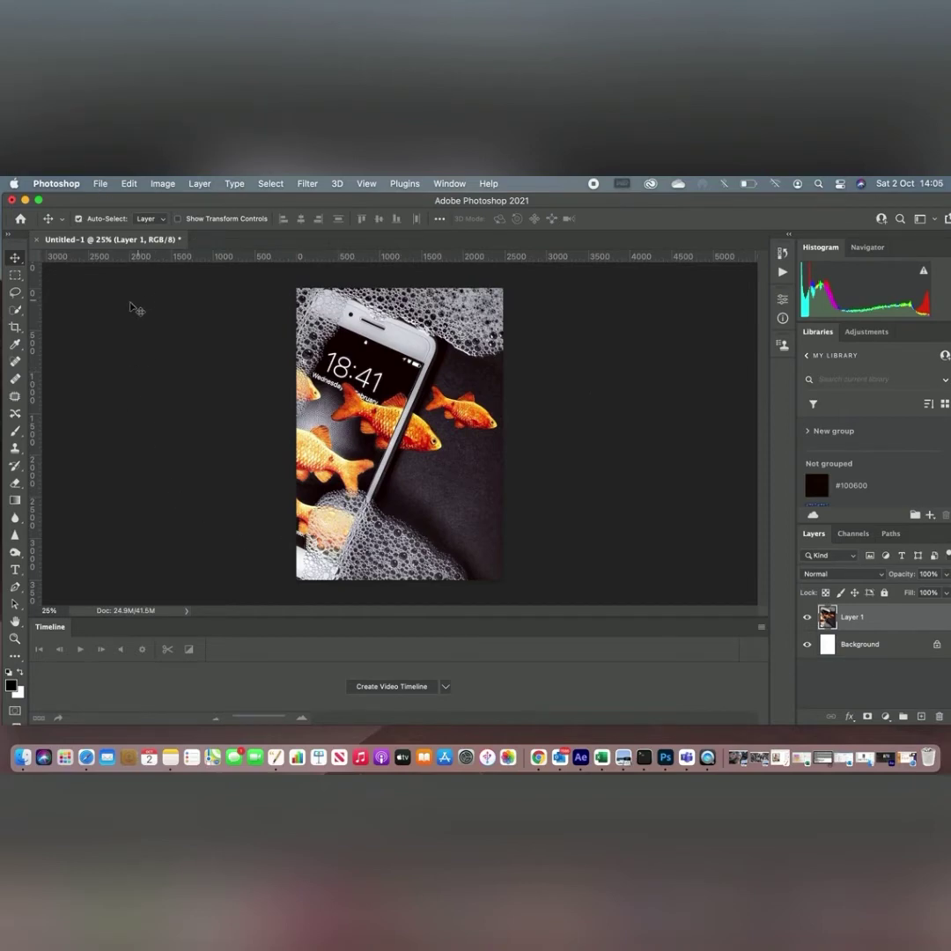
# - Create a second A4 print document, 210 x 297 mm at 300 pixels/inch with a white background
pyautogui.click(99, 184)
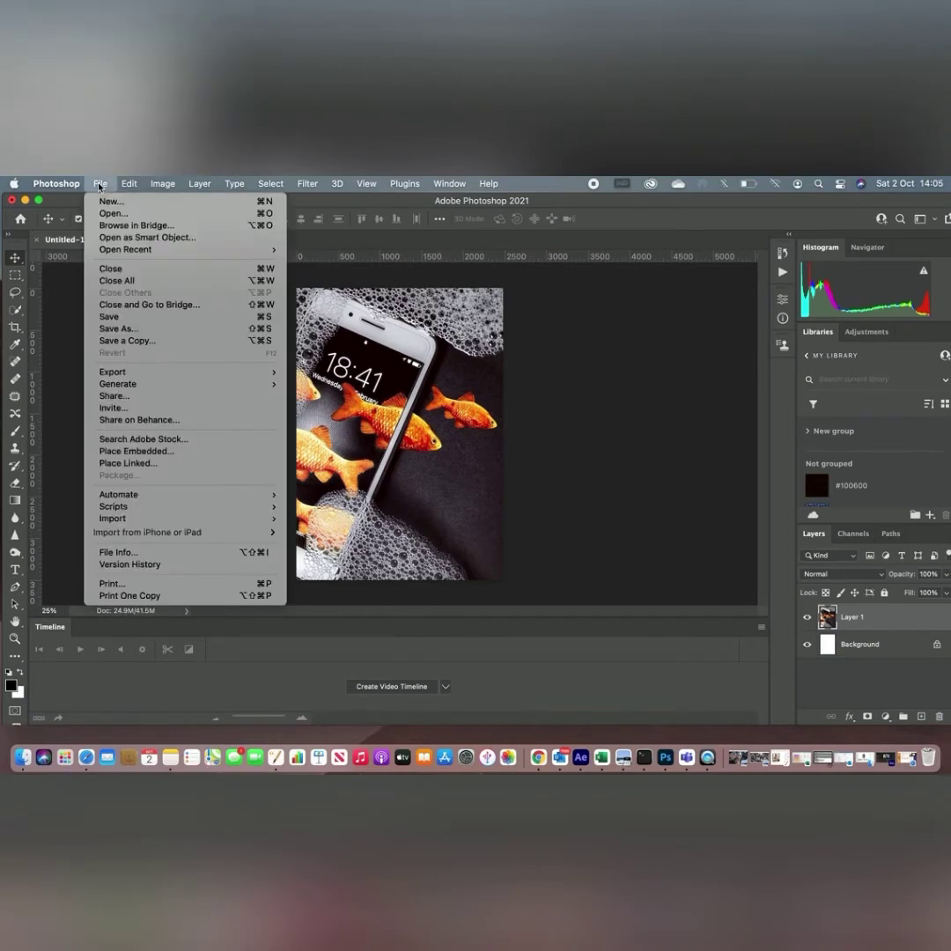
pyautogui.click(105, 202)
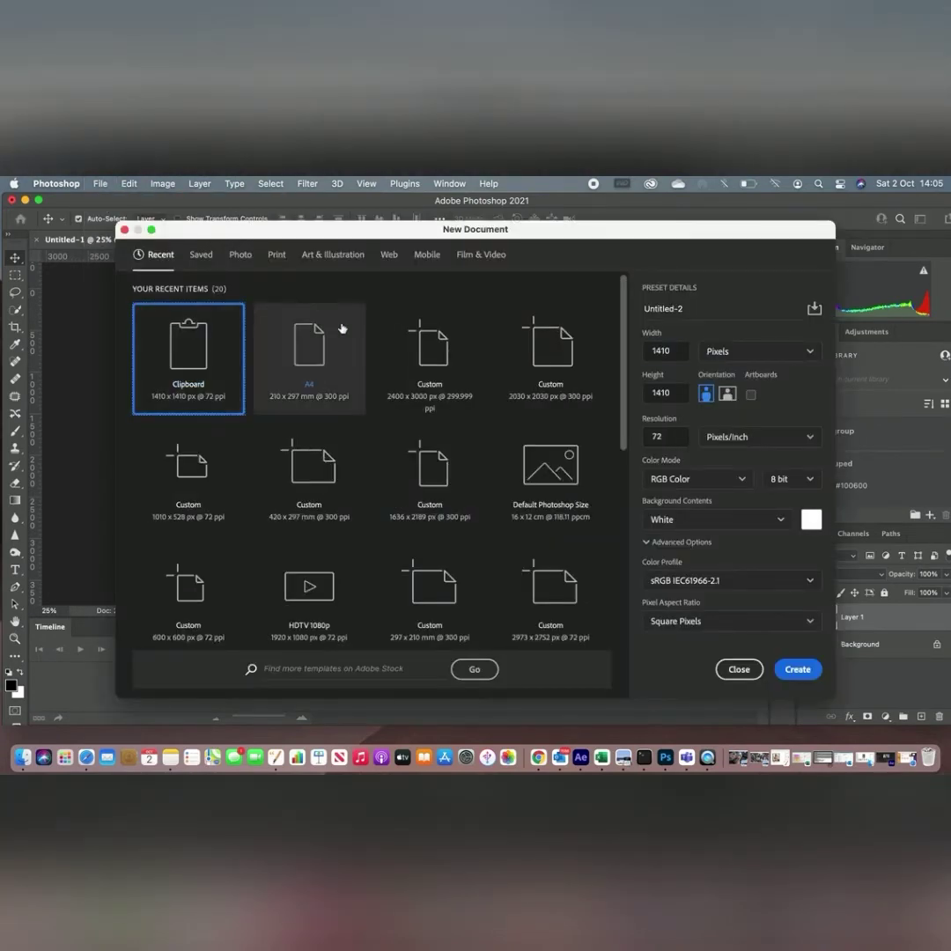
pyautogui.click(278, 257)
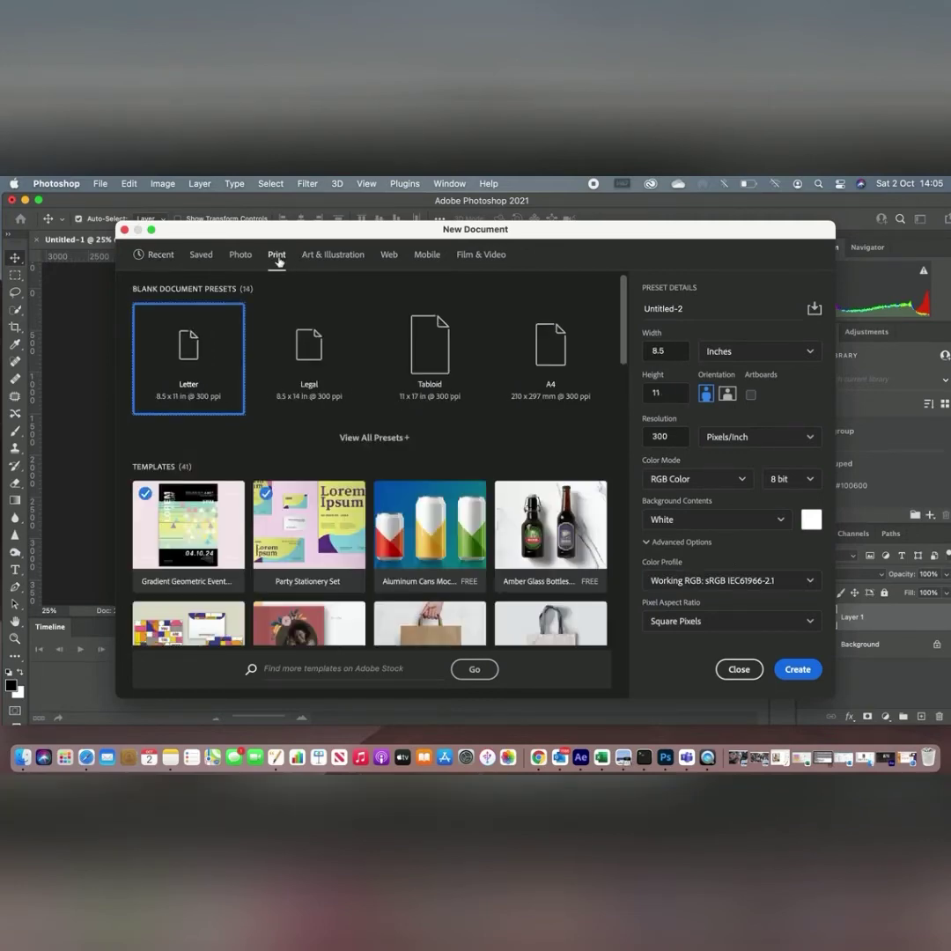
pyautogui.click(553, 354)
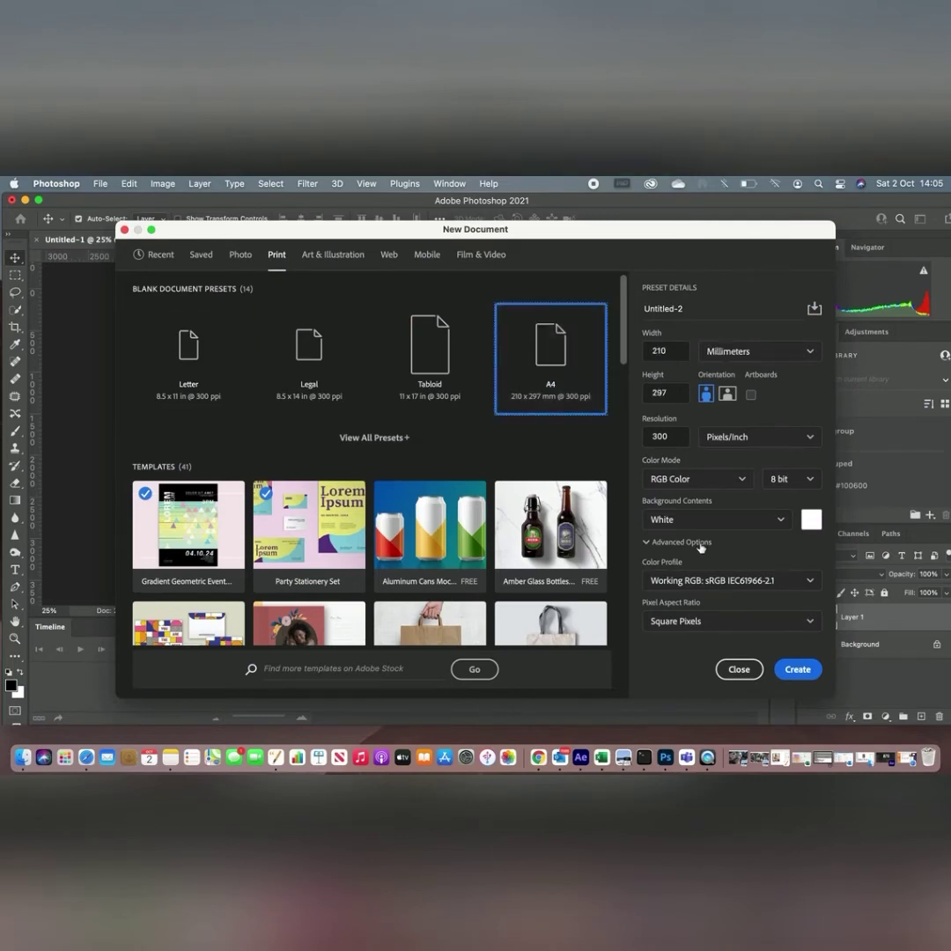
pyautogui.click(797, 670)
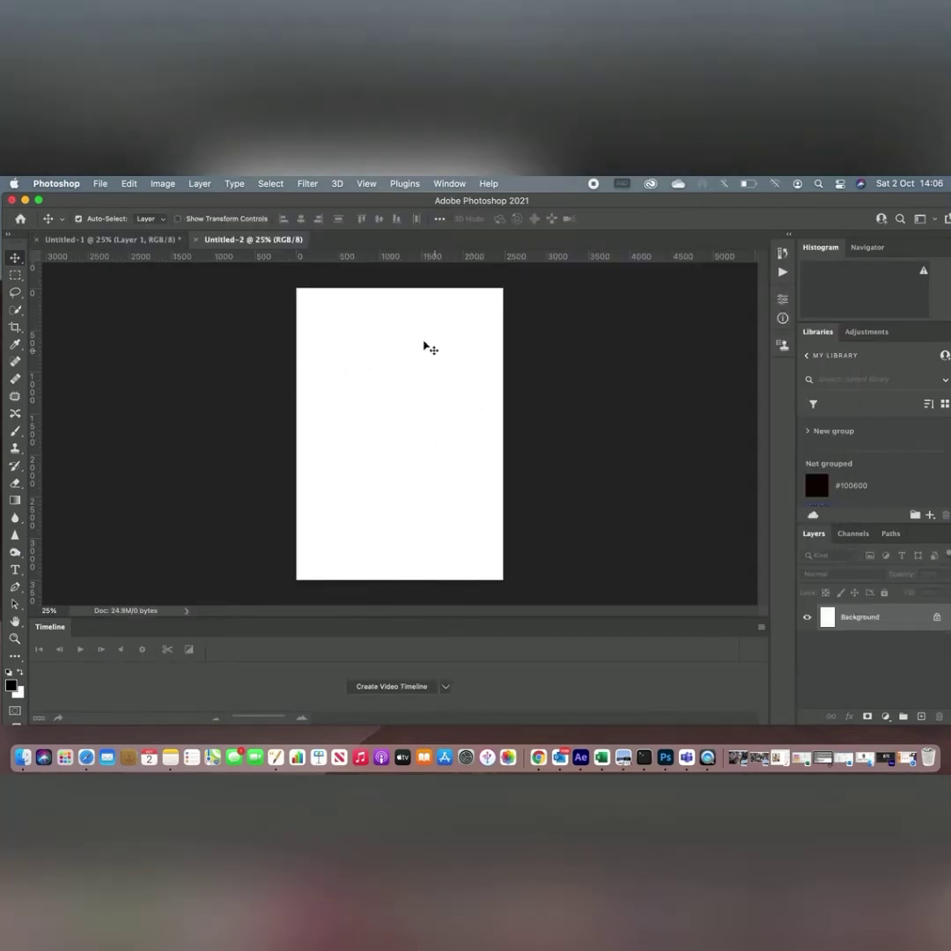
# - Open the pocket watch photo IMG_8206.JPG from the Desktop
pyautogui.click(99, 184)
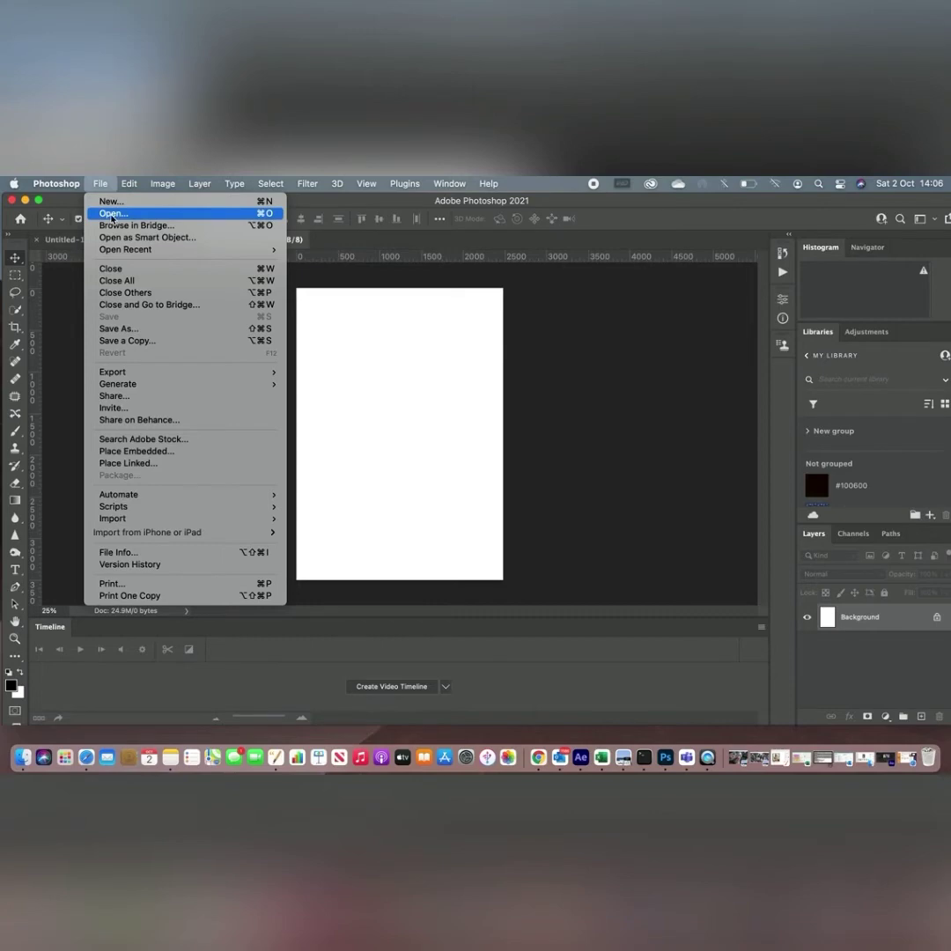
pyautogui.click(111, 215)
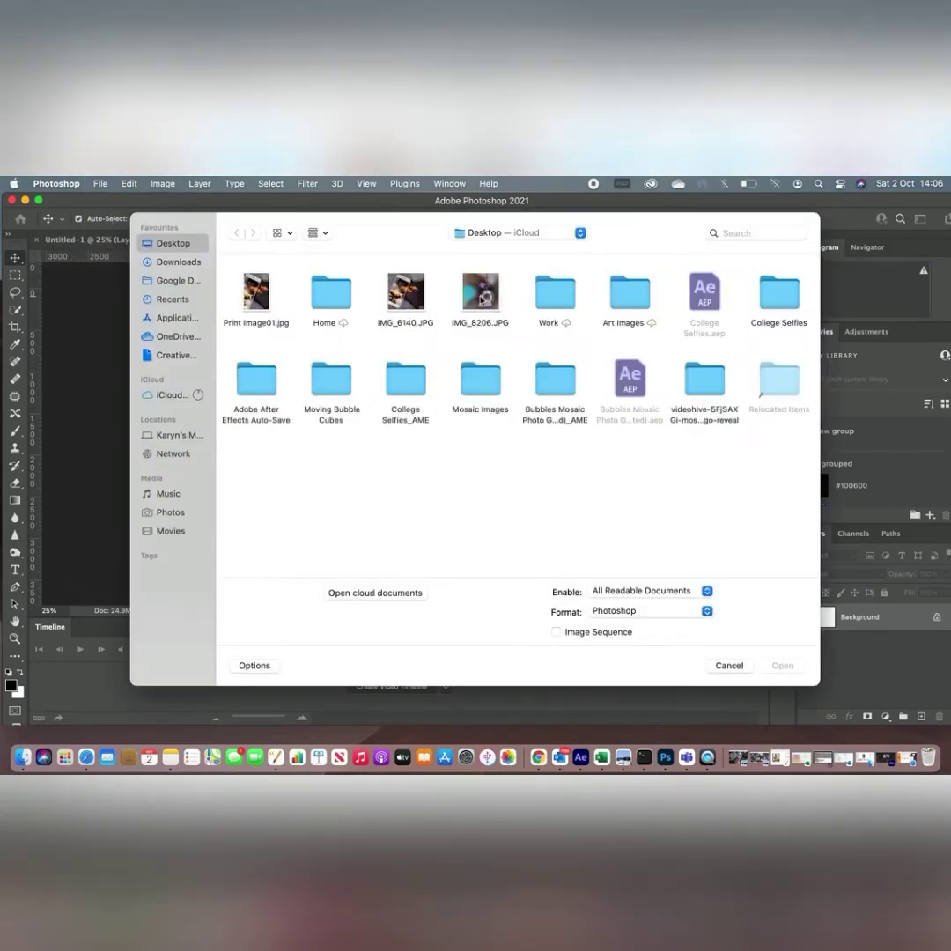
pyautogui.click(479, 295)
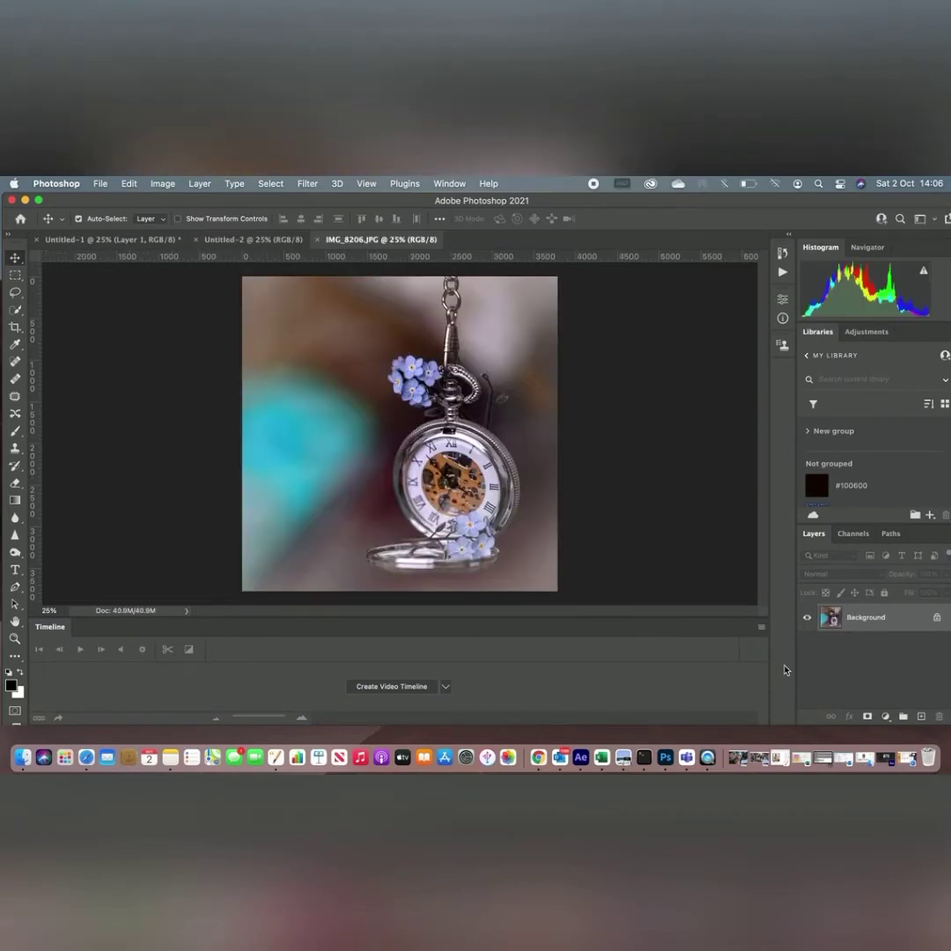
# - Select the entire pocket watch image with the Rectangular Marquee tool and copy it
pyautogui.click(17, 277)
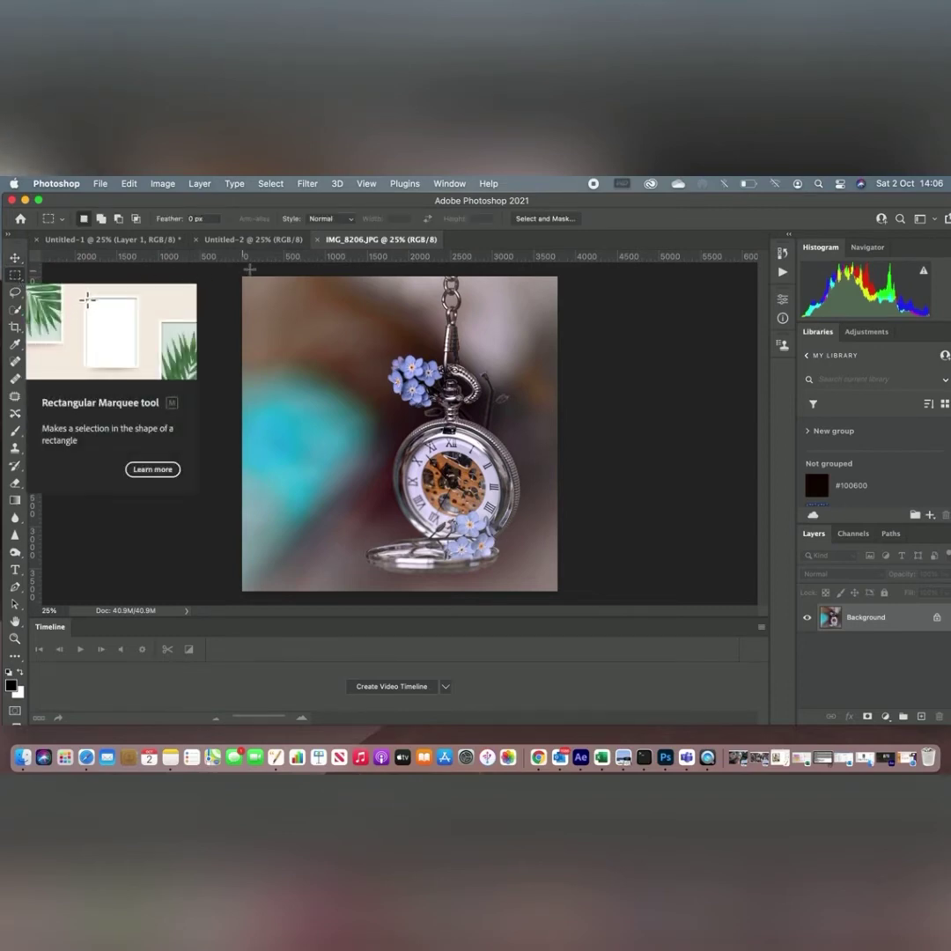
pyautogui.moveTo(233, 271); pyautogui.dragTo(557, 598)
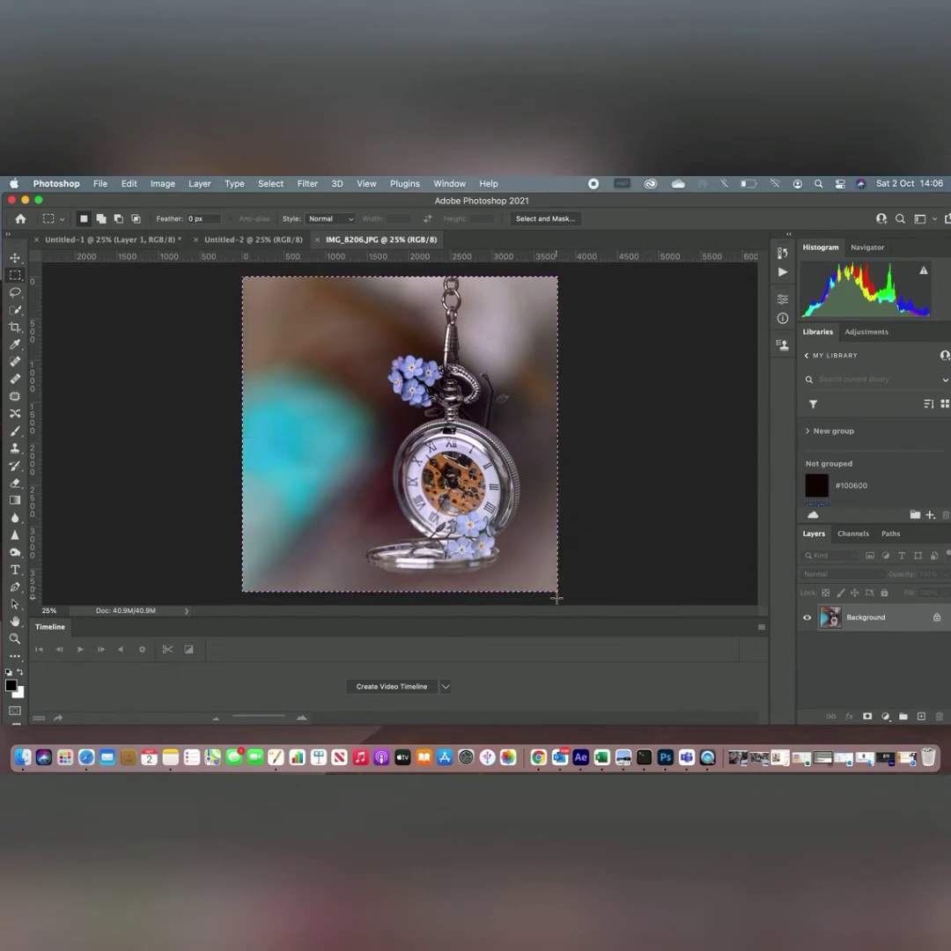
pyautogui.click(130, 184)
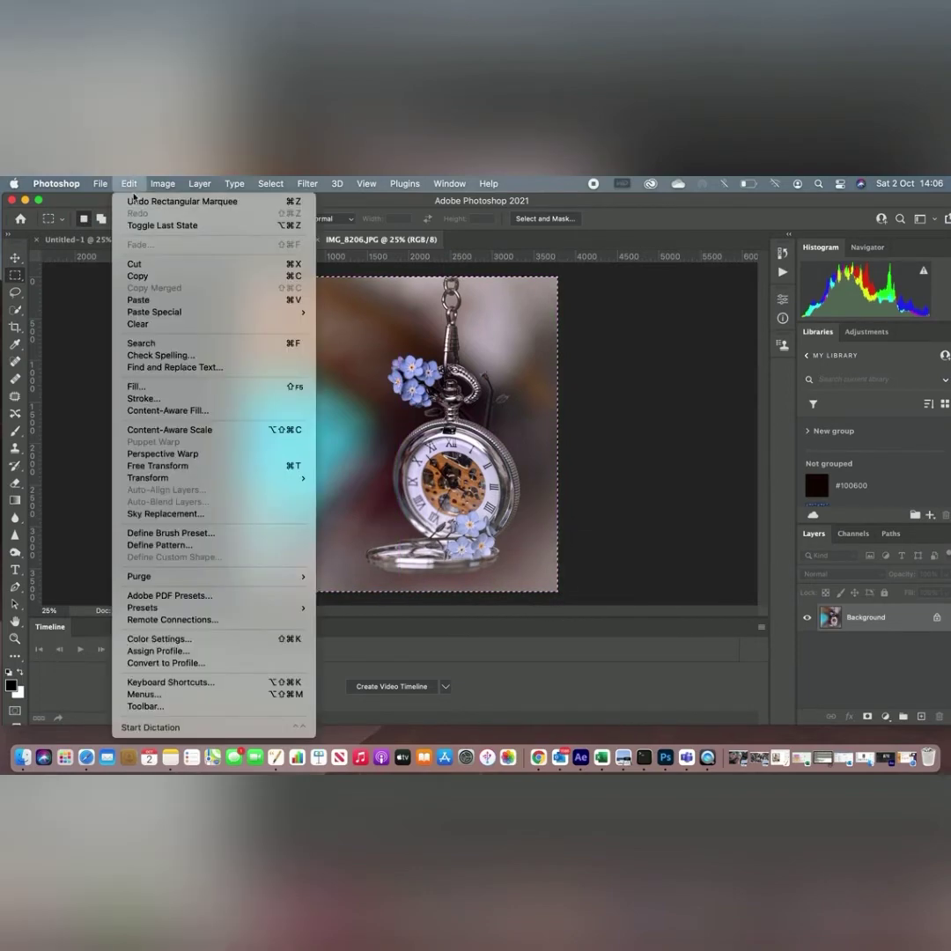
pyautogui.click(138, 277)
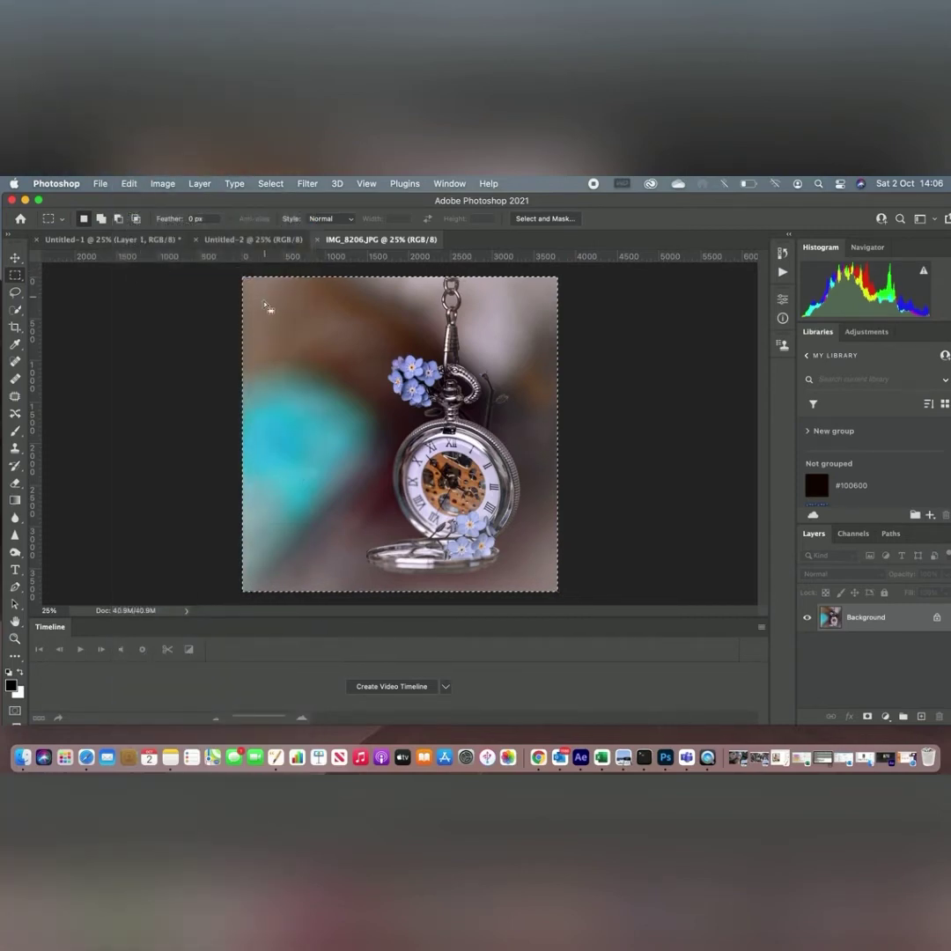
# - Paste the copied pocket watch image into the blank A4 document Untitled-2
pyautogui.click(235, 242)
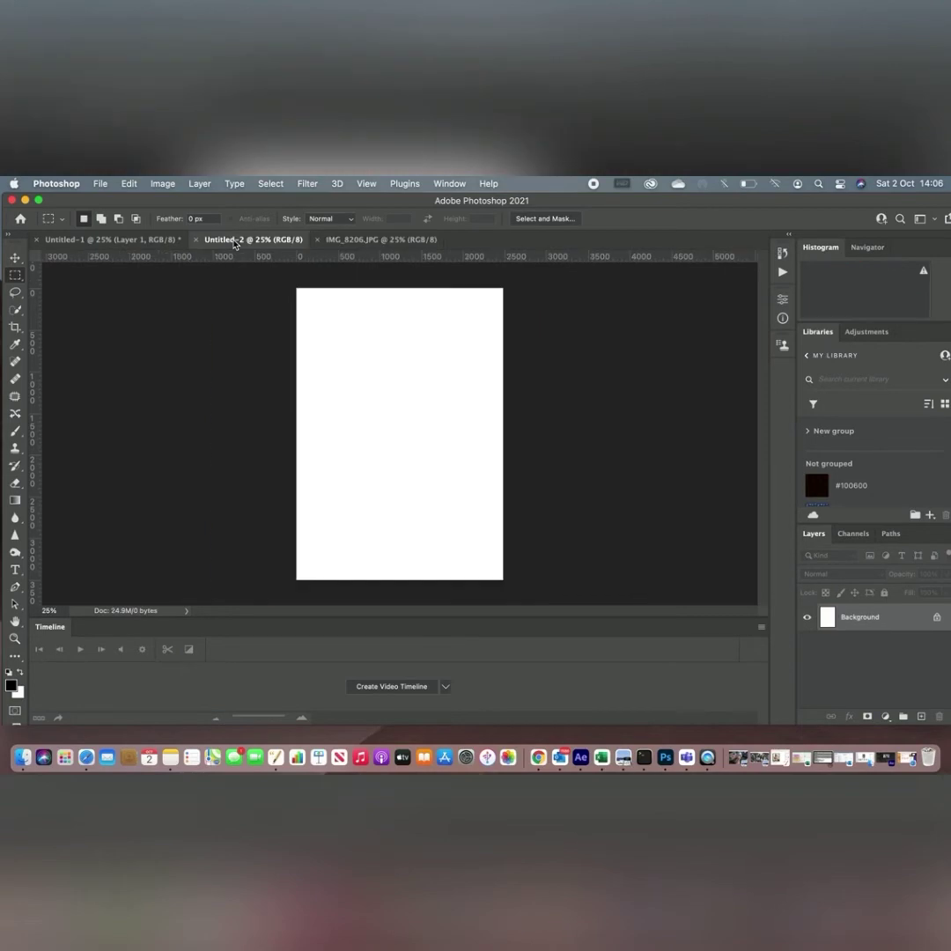
pyautogui.click(128, 184)
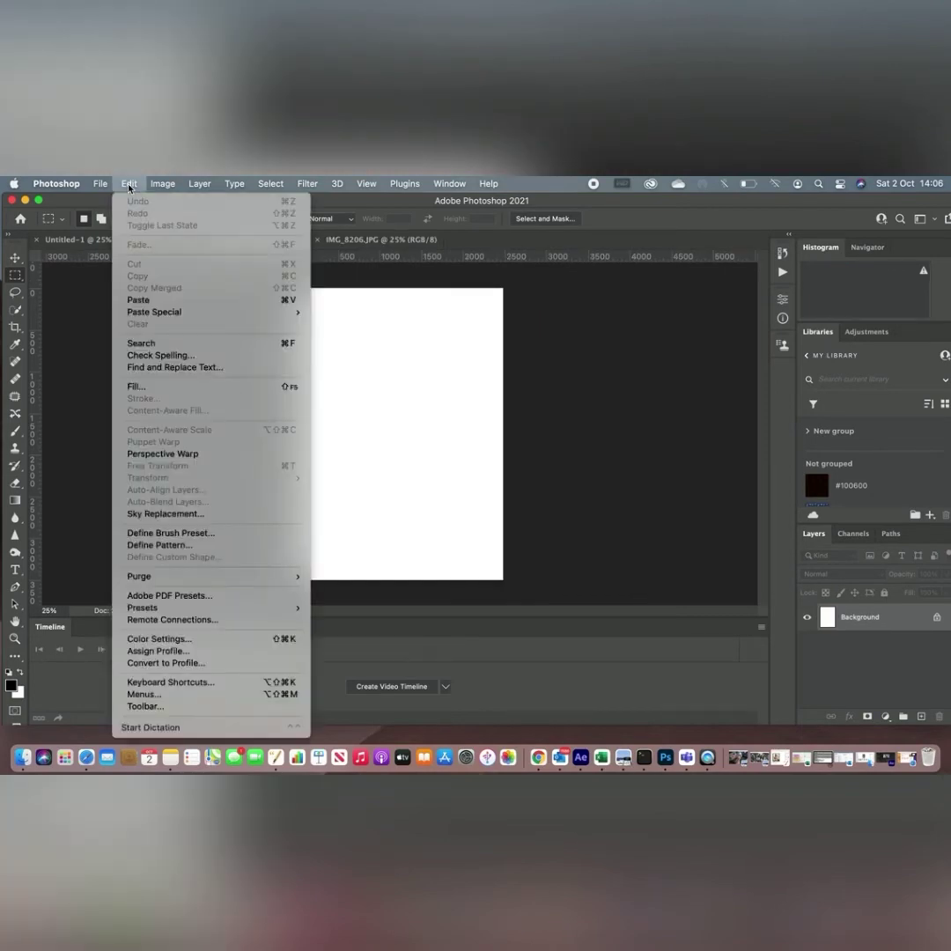
pyautogui.click(141, 301)
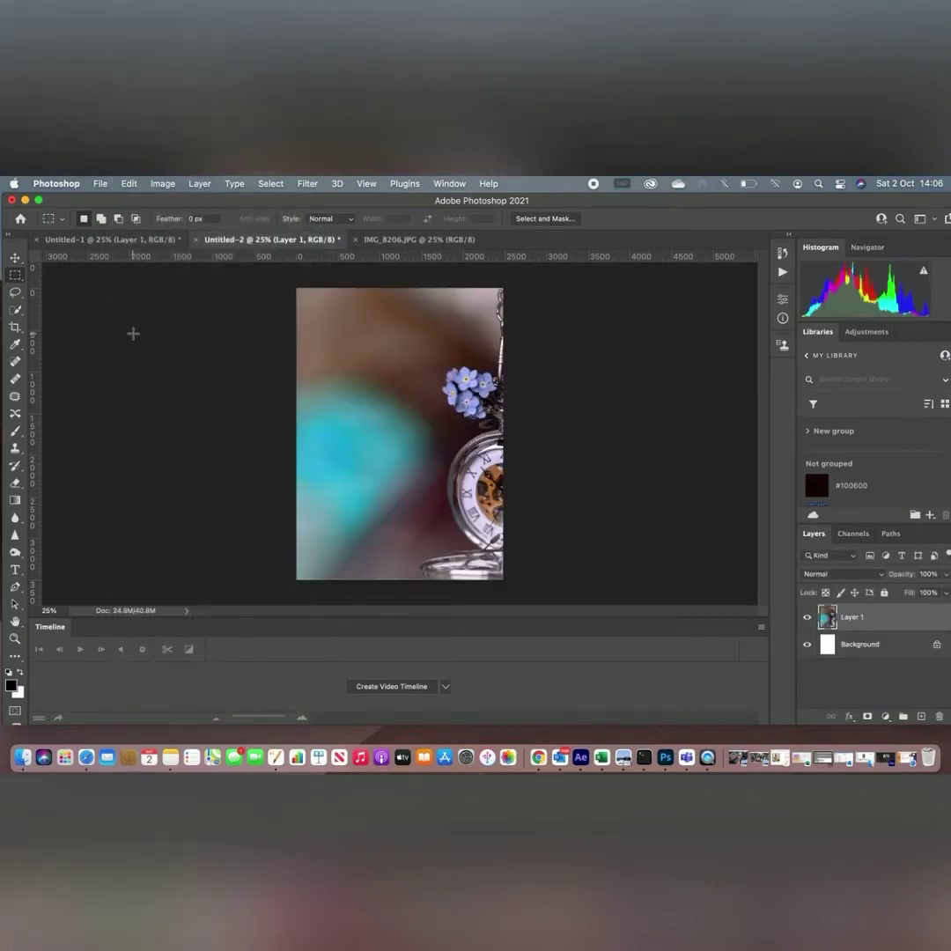
# - Move the pasted image so the whole pocket watch sits within the A4 page, and close IMG_8206.JPG
pyautogui.click(15, 258)
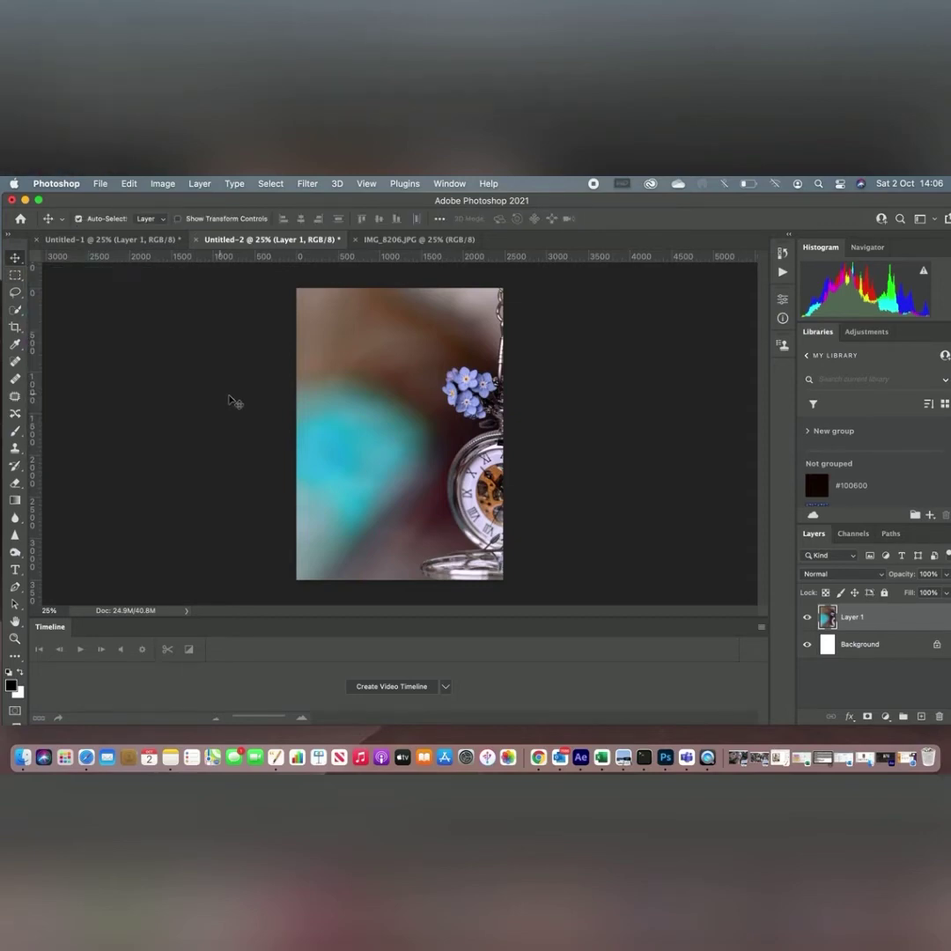
pyautogui.moveTo(401, 444); pyautogui.dragTo(371, 243)
pyautogui.click(356, 239)
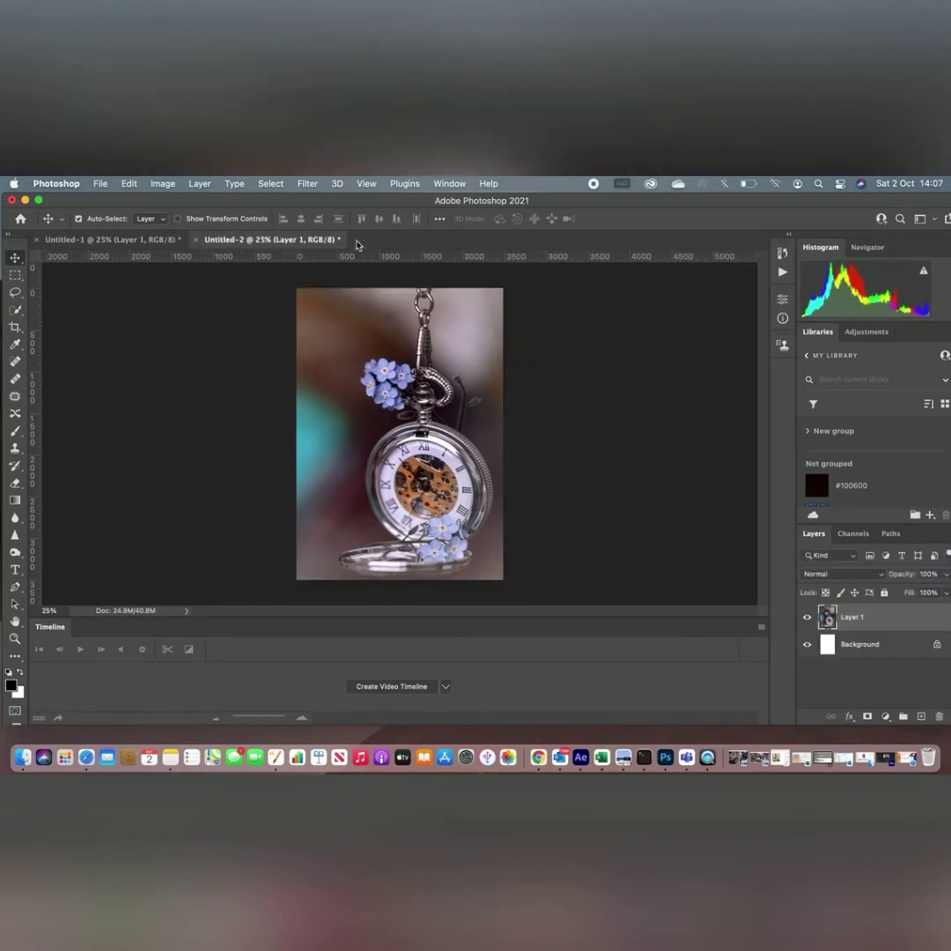
# - Convert the goldfish phone image in Untitled-1 to black and white using the Default preset of the Black & White adjustment
pyautogui.click(94, 240)
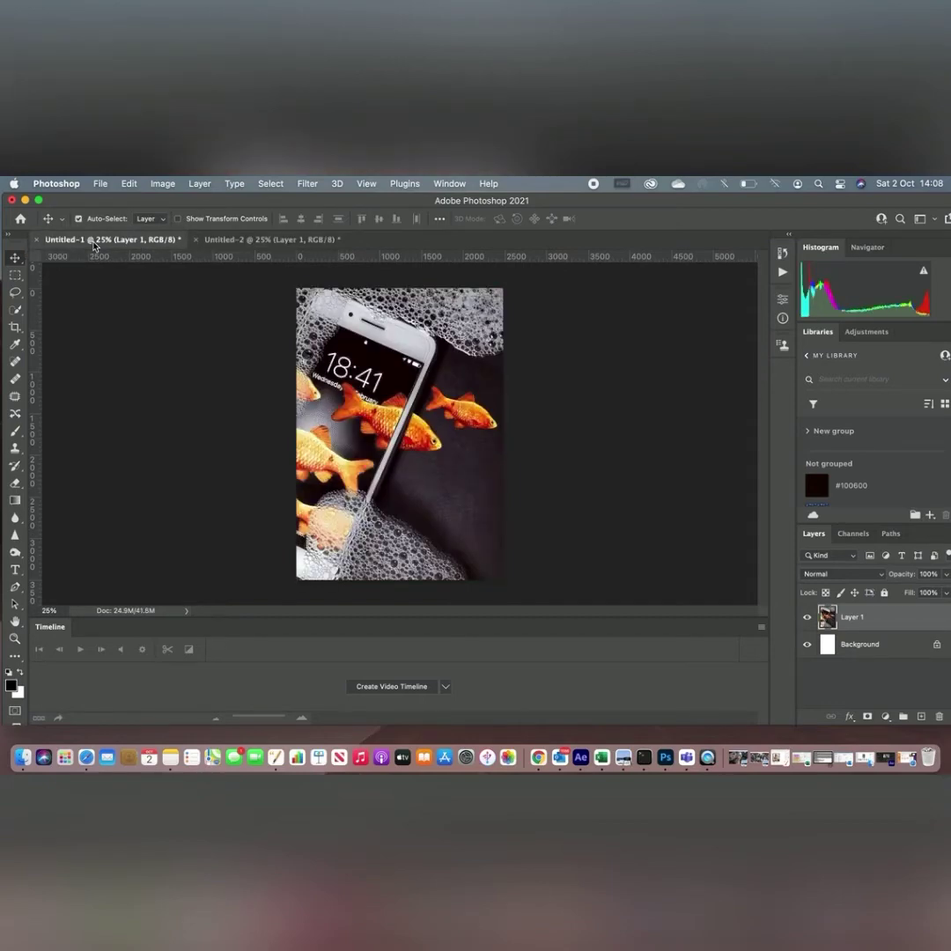
pyautogui.click(266, 240)
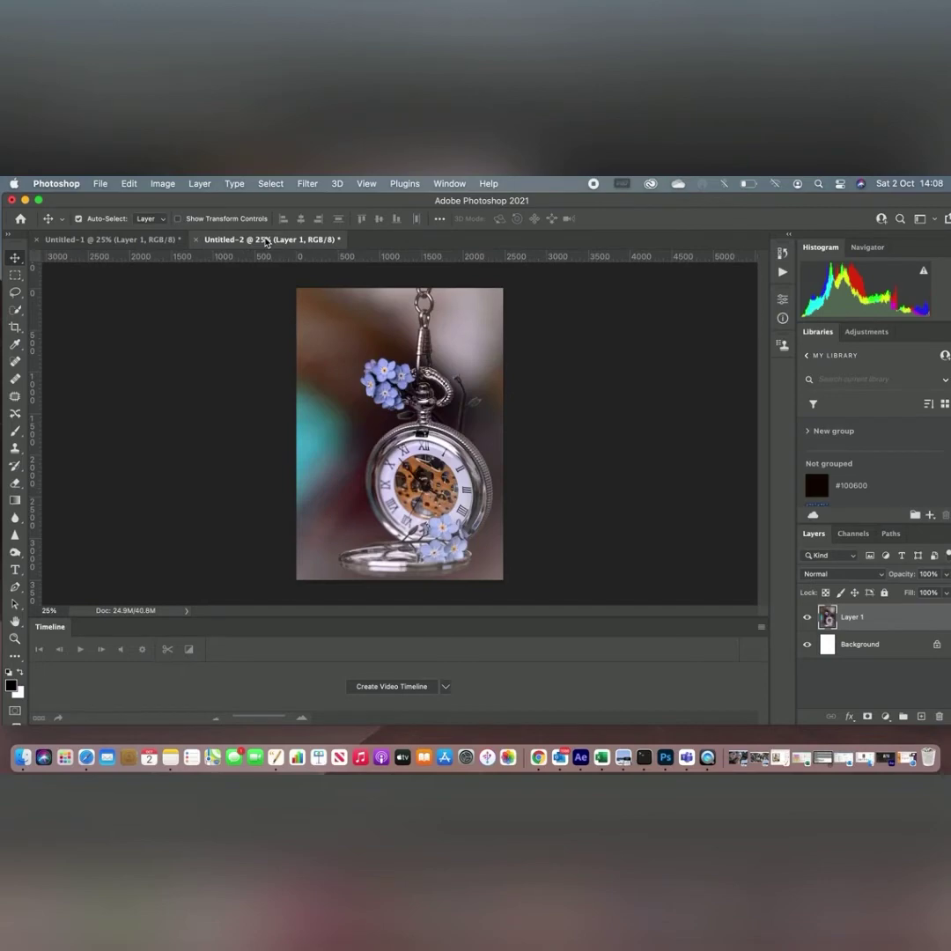
pyautogui.click(132, 242)
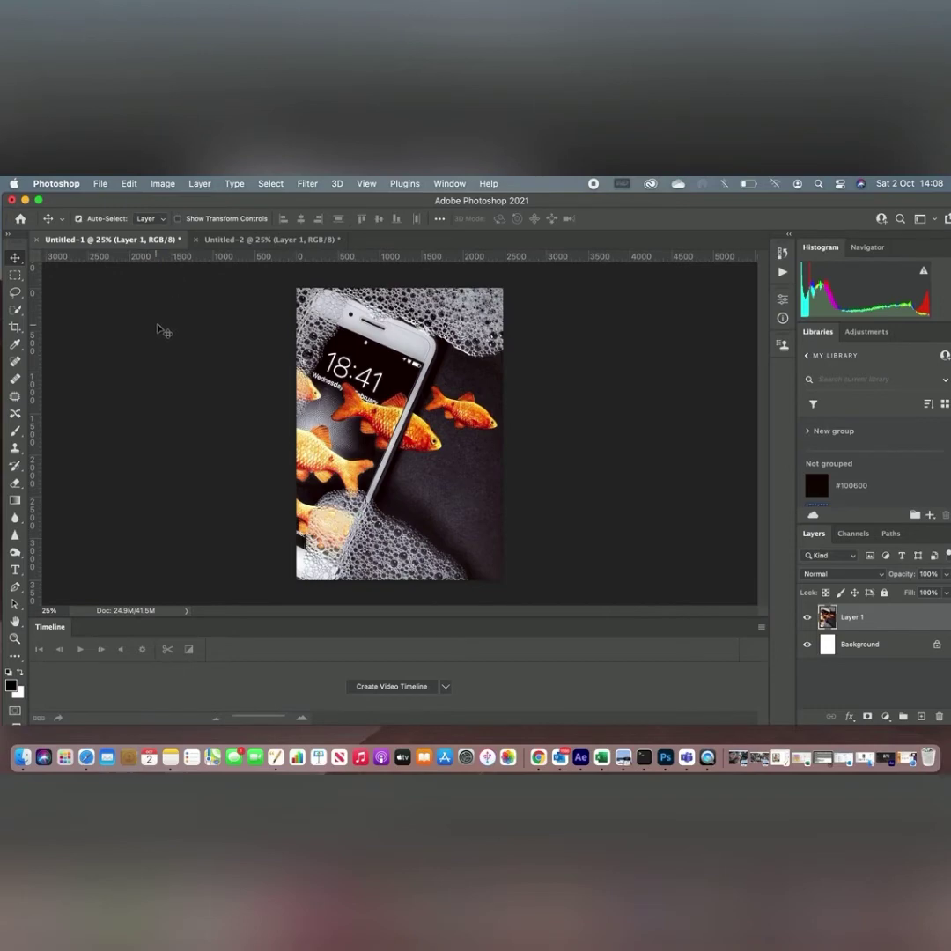
pyautogui.click(161, 184)
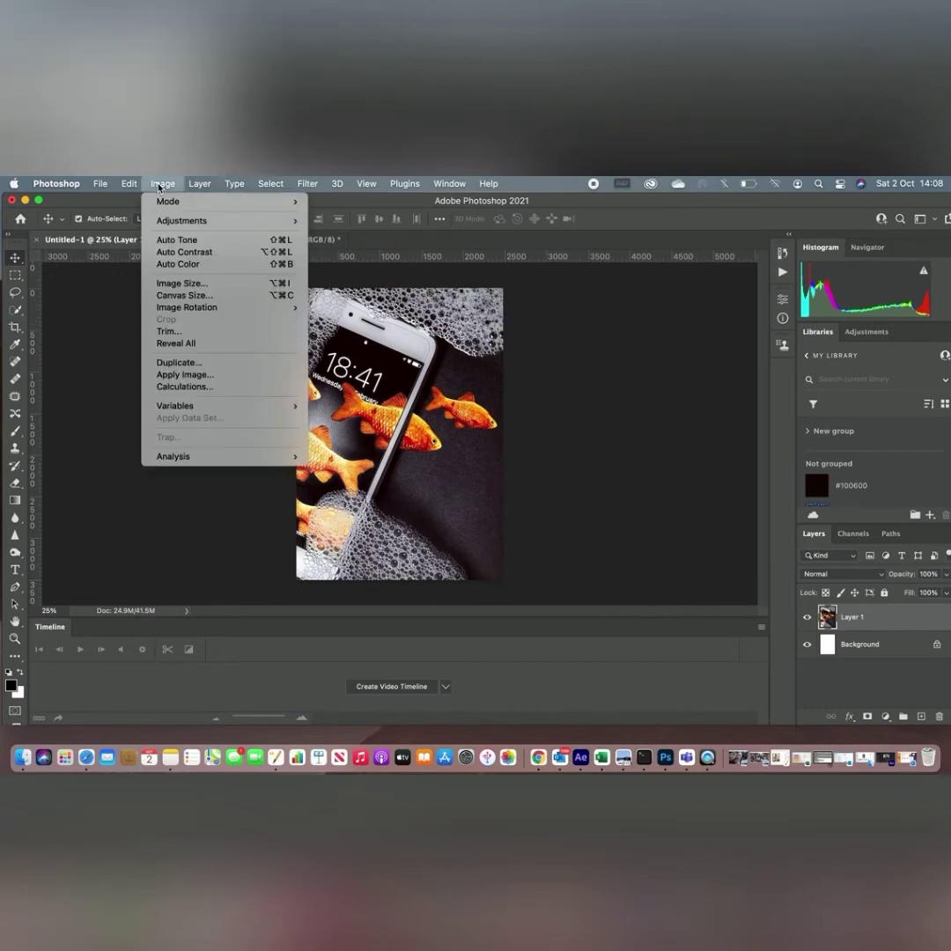
pyautogui.moveTo(161, 226)
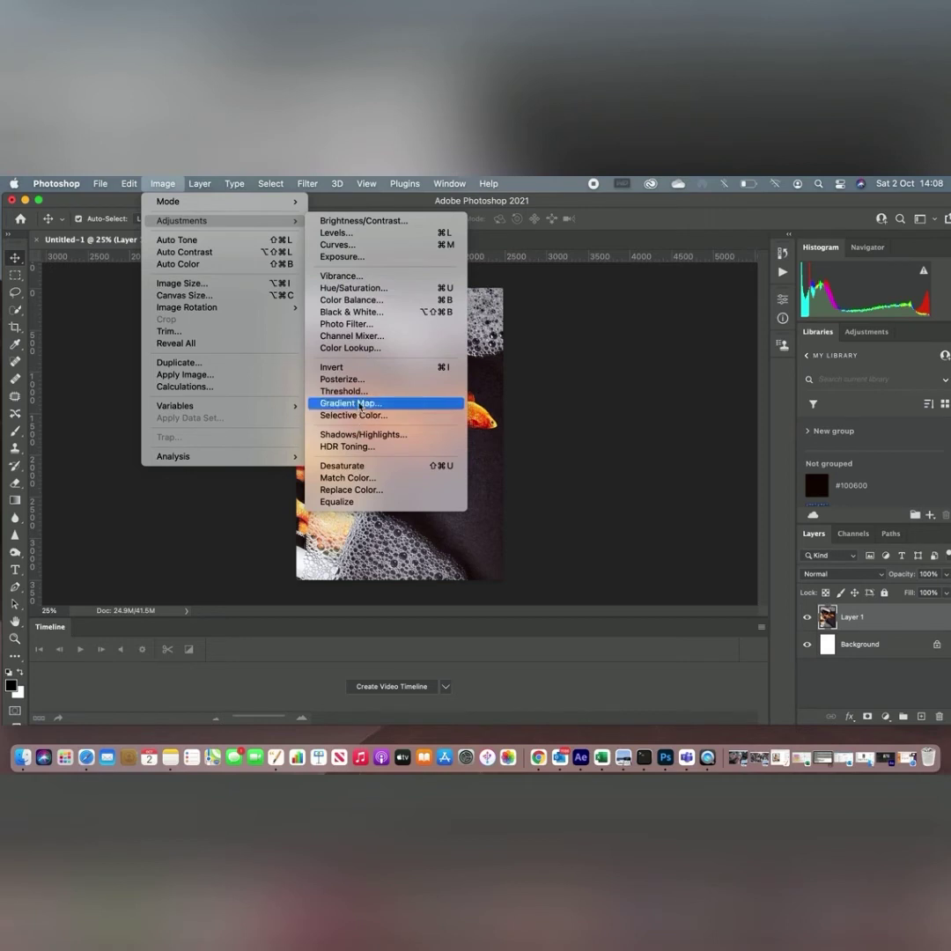
pyautogui.click(363, 312)
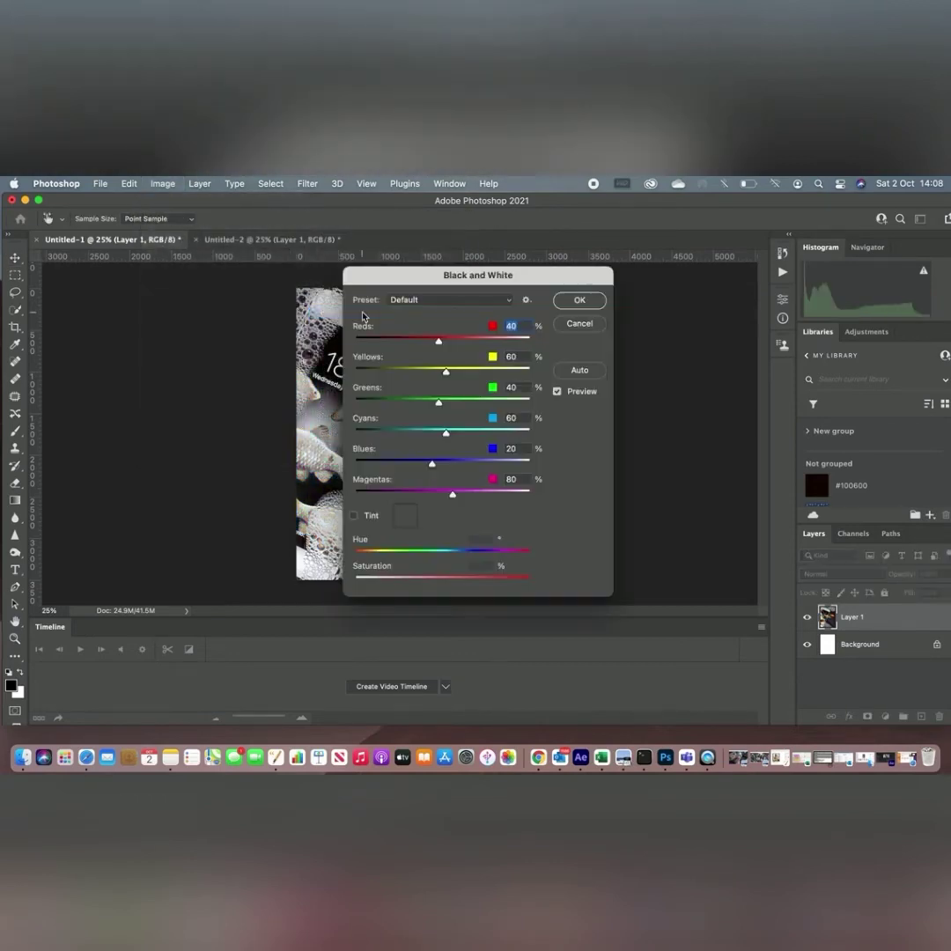
pyautogui.click(579, 302)
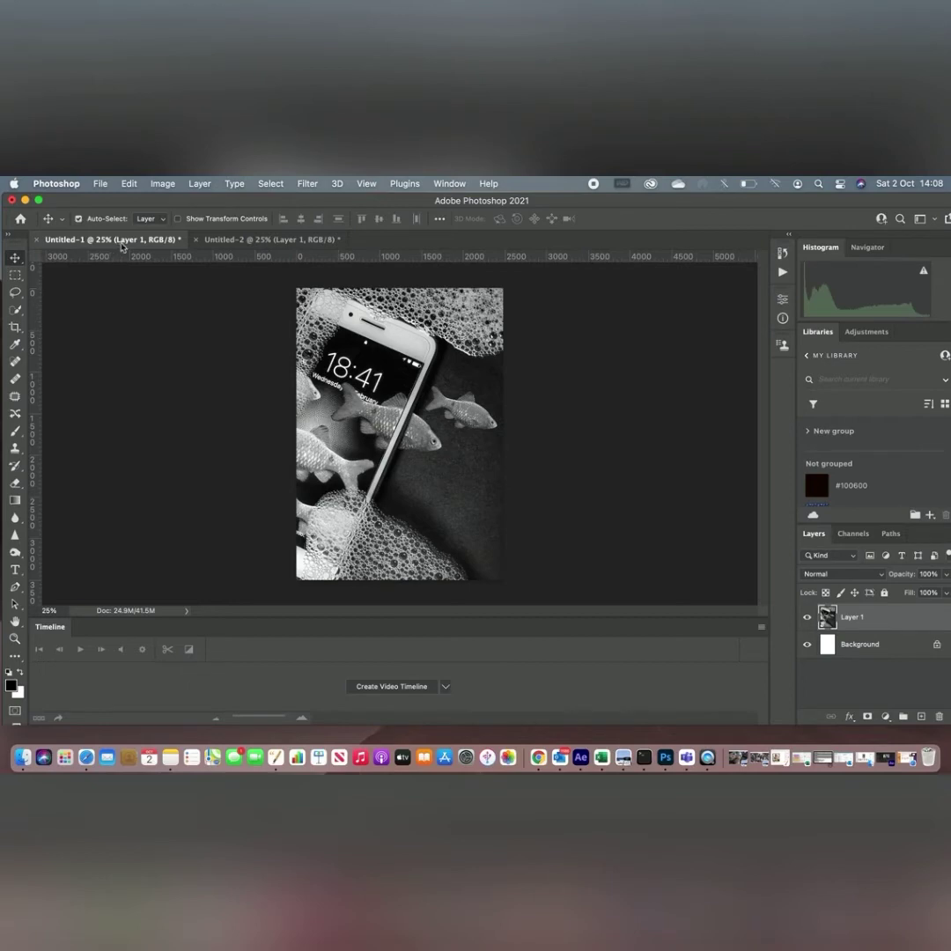
# - Increase the goldfish phone image's contrast with a Levels adjustment, setting the RGB input levels to 45, 1.17 and 214
pyautogui.click(163, 185)
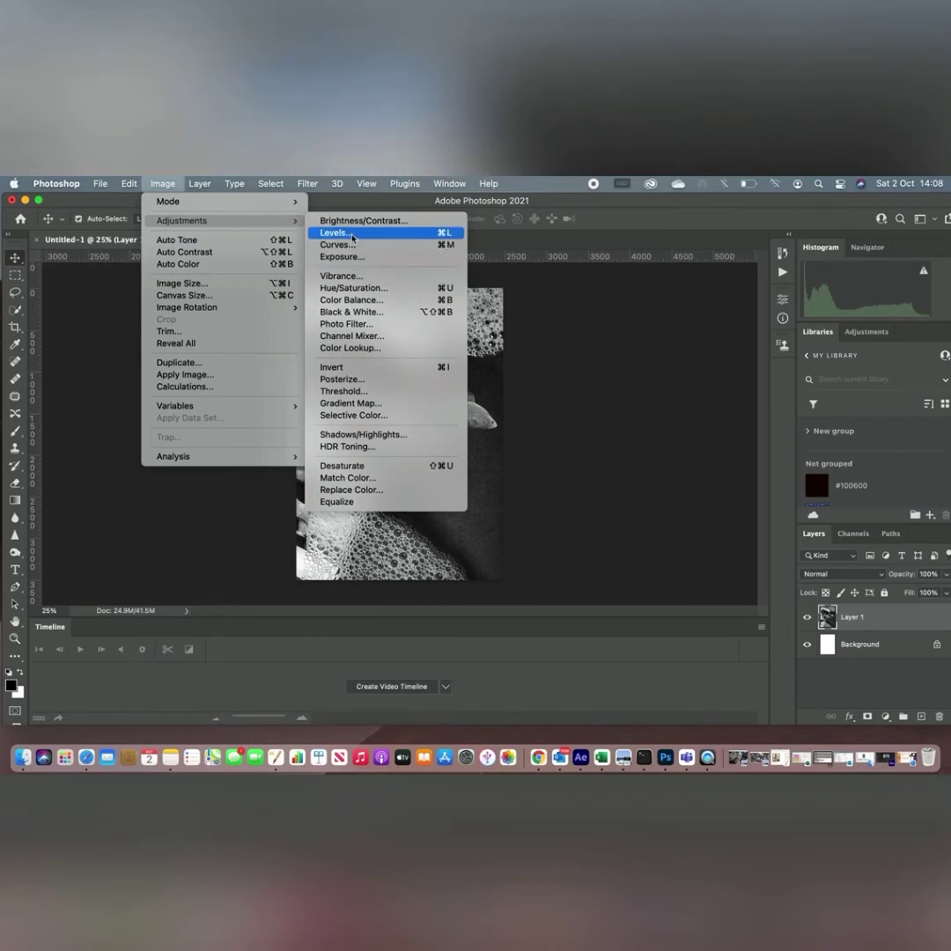
pyautogui.click(352, 237)
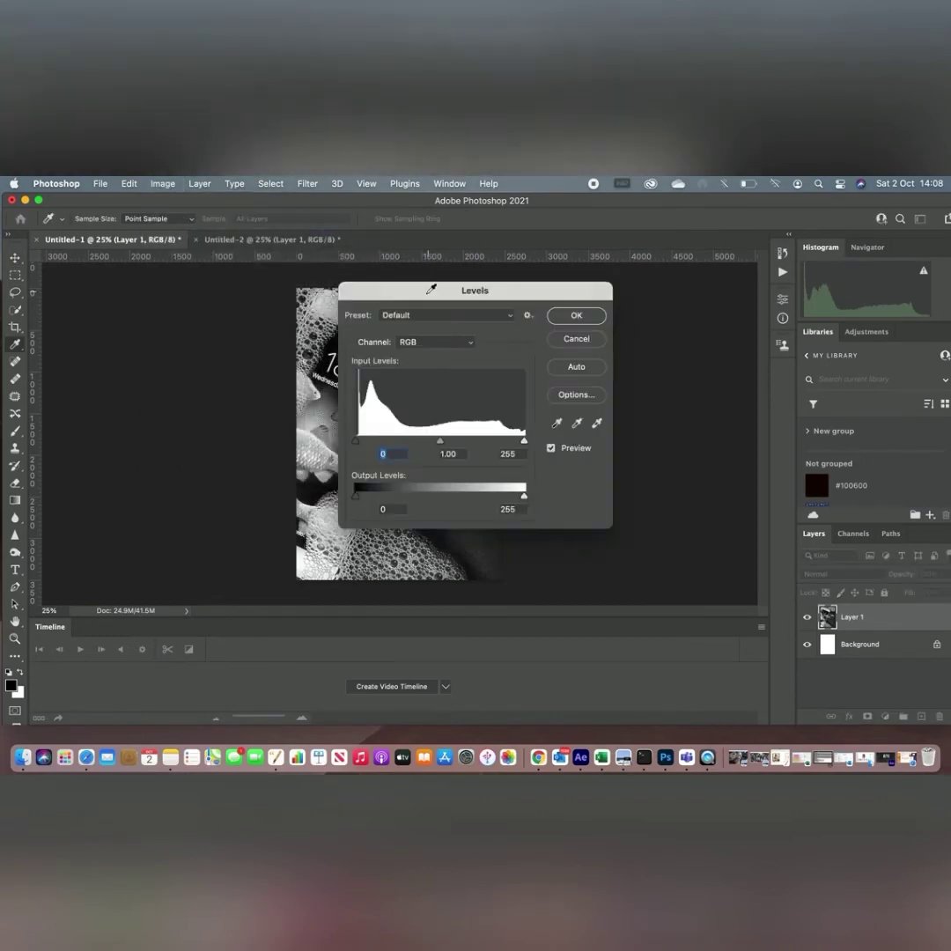
pyautogui.moveTo(431, 289); pyautogui.dragTo(621, 280)
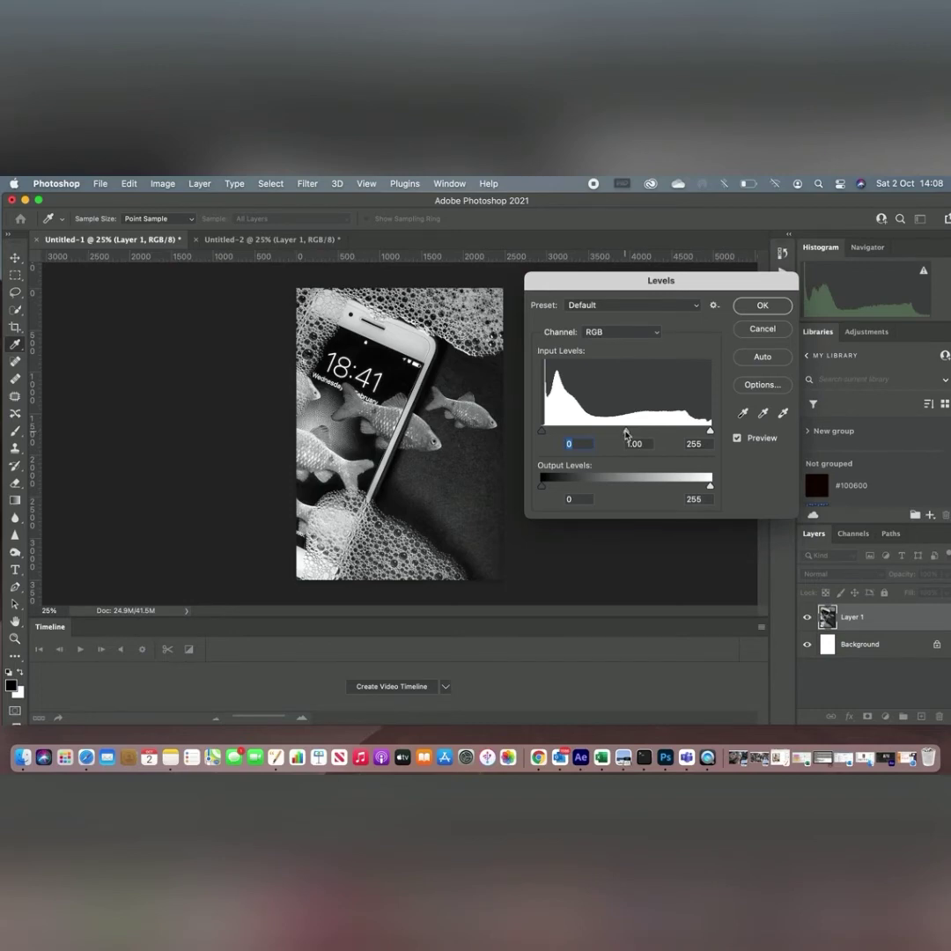
pyautogui.moveTo(626, 434)
pyautogui.mouseDown()
pyautogui.moveTo(634, 434)
pyautogui.moveTo(623, 432)
pyautogui.mouseUp()
pyautogui.moveTo(709, 431); pyautogui.dragTo(673, 432)
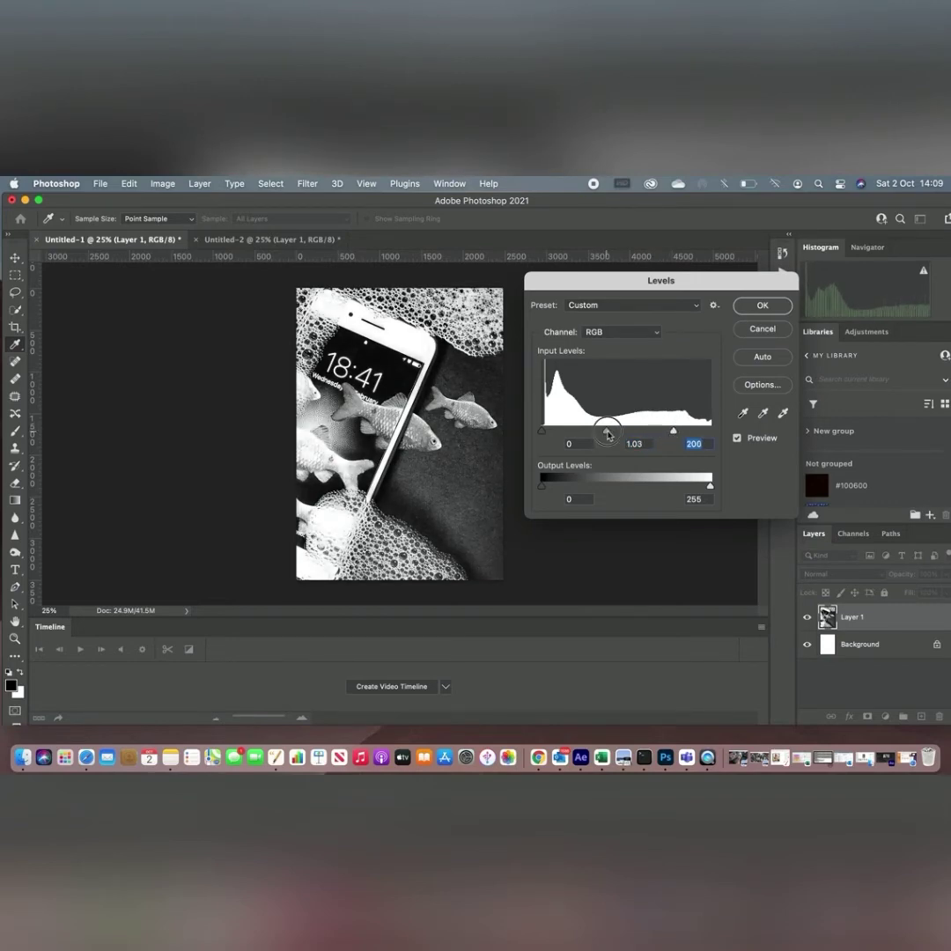
pyautogui.moveTo(607, 434); pyautogui.dragTo(608, 431)
pyautogui.moveTo(541, 432); pyautogui.dragTo(613, 436)
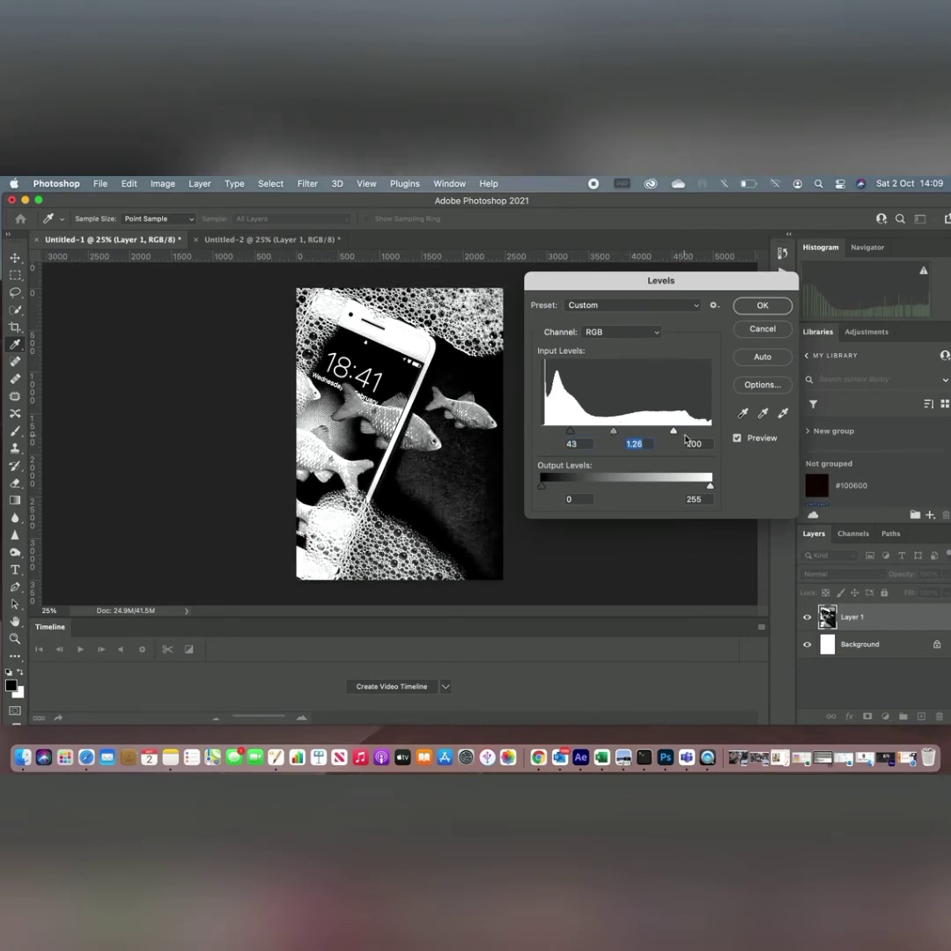
pyautogui.moveTo(675, 433)
pyautogui.mouseDown()
pyautogui.moveTo(683, 435)
pyautogui.moveTo(653, 434)
pyautogui.moveTo(667, 433)
pyautogui.mouseUp()
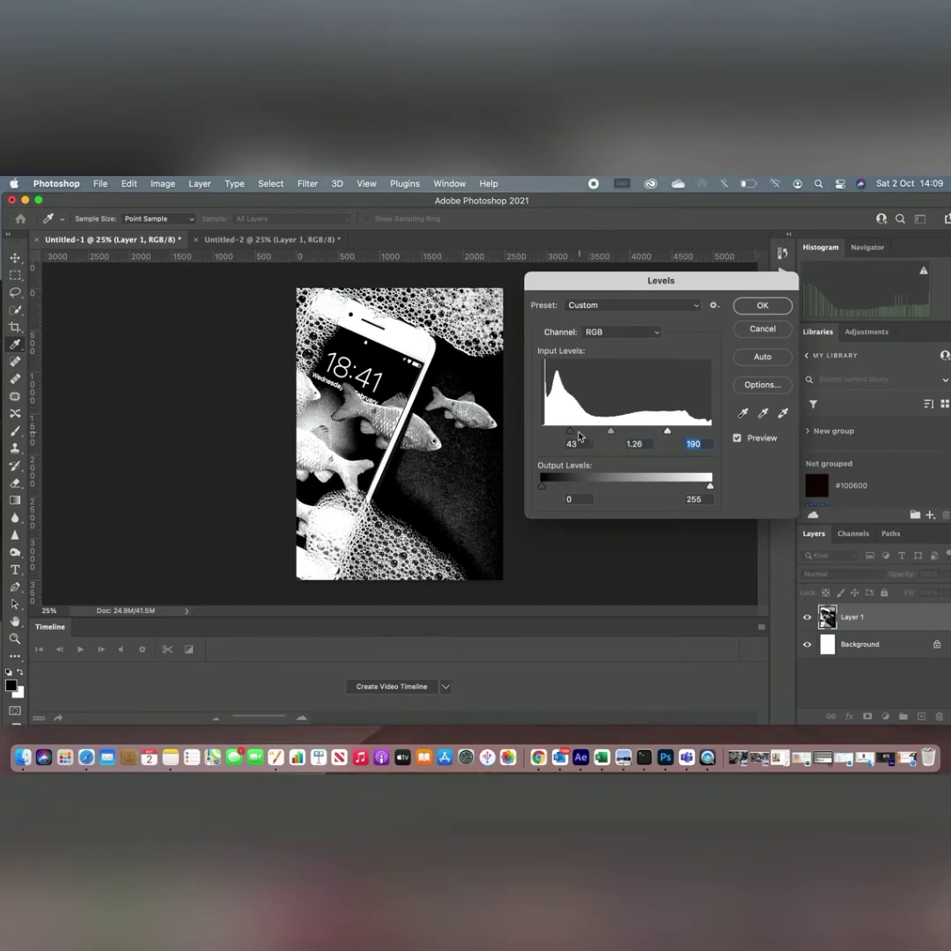
pyautogui.moveTo(571, 433); pyautogui.dragTo(684, 436)
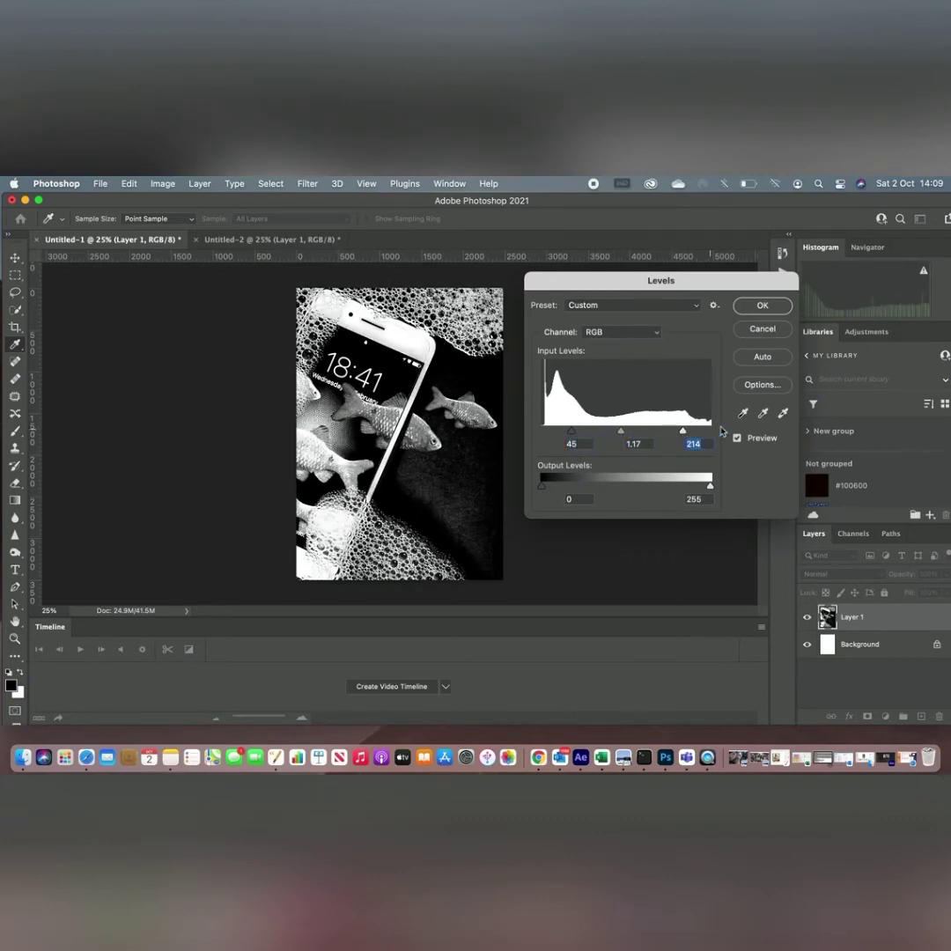
pyautogui.click(759, 308)
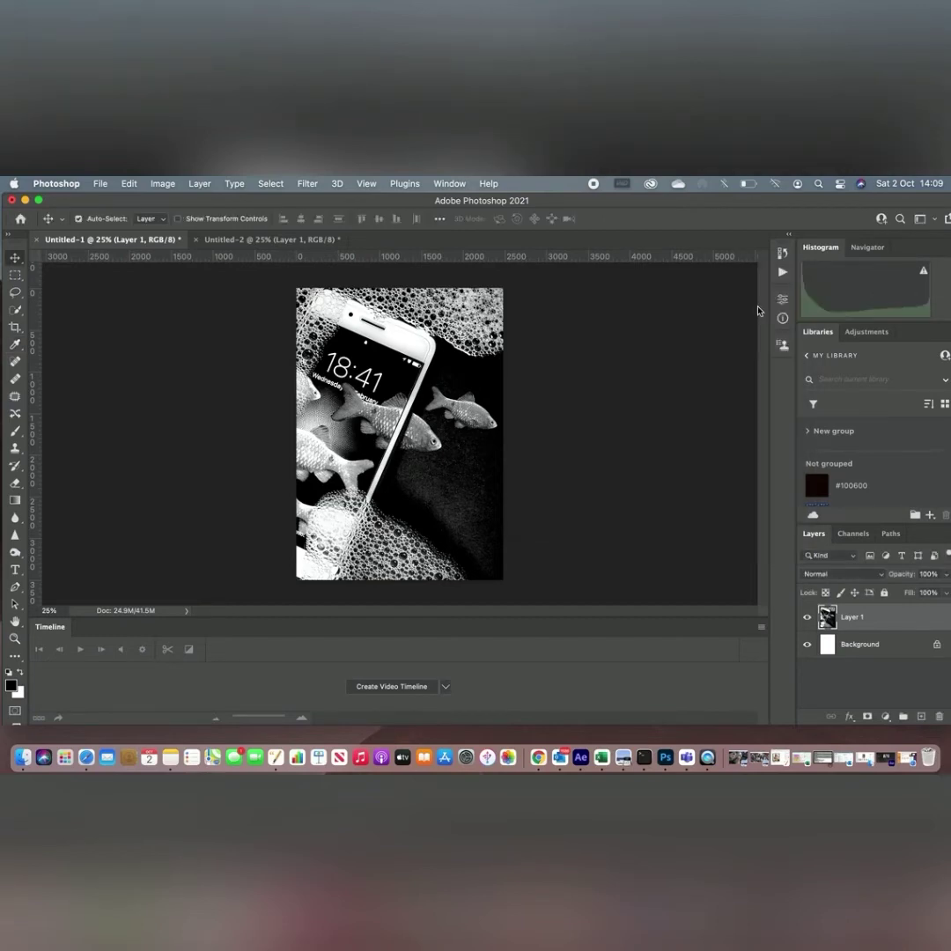
# - Posterize the black-and-white goldfish phone image to 2 levels
pyautogui.click(162, 185)
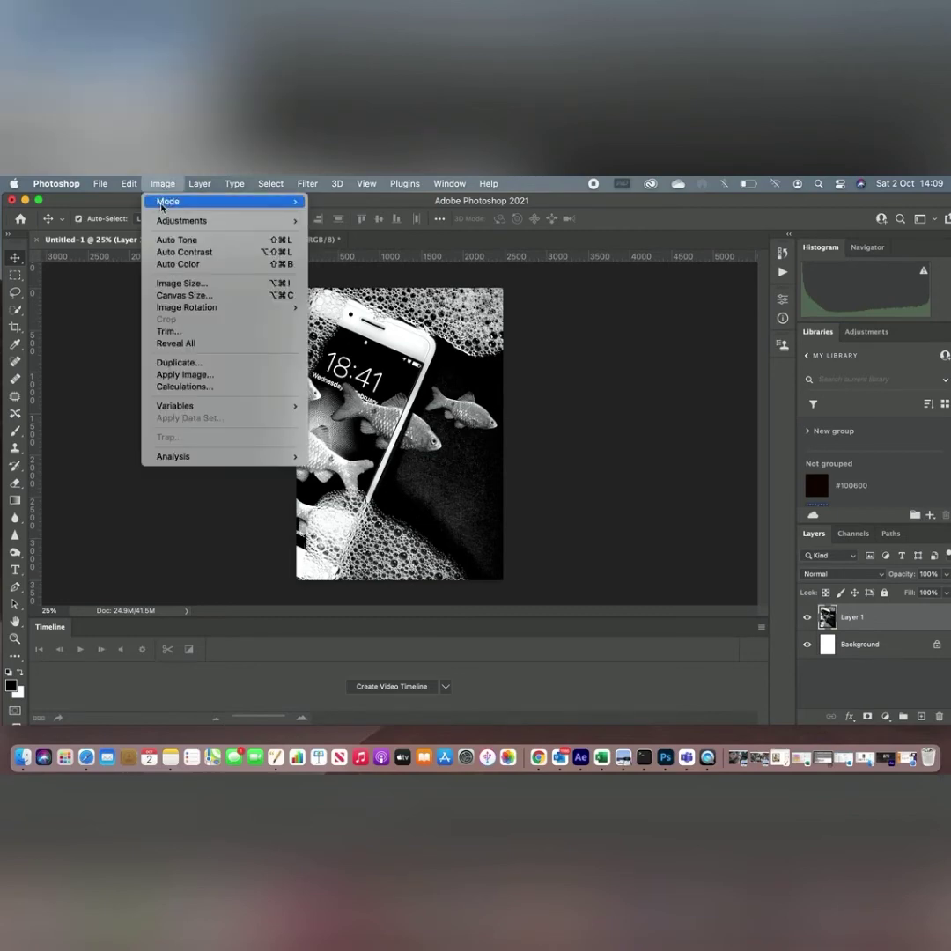
pyautogui.moveTo(162, 228)
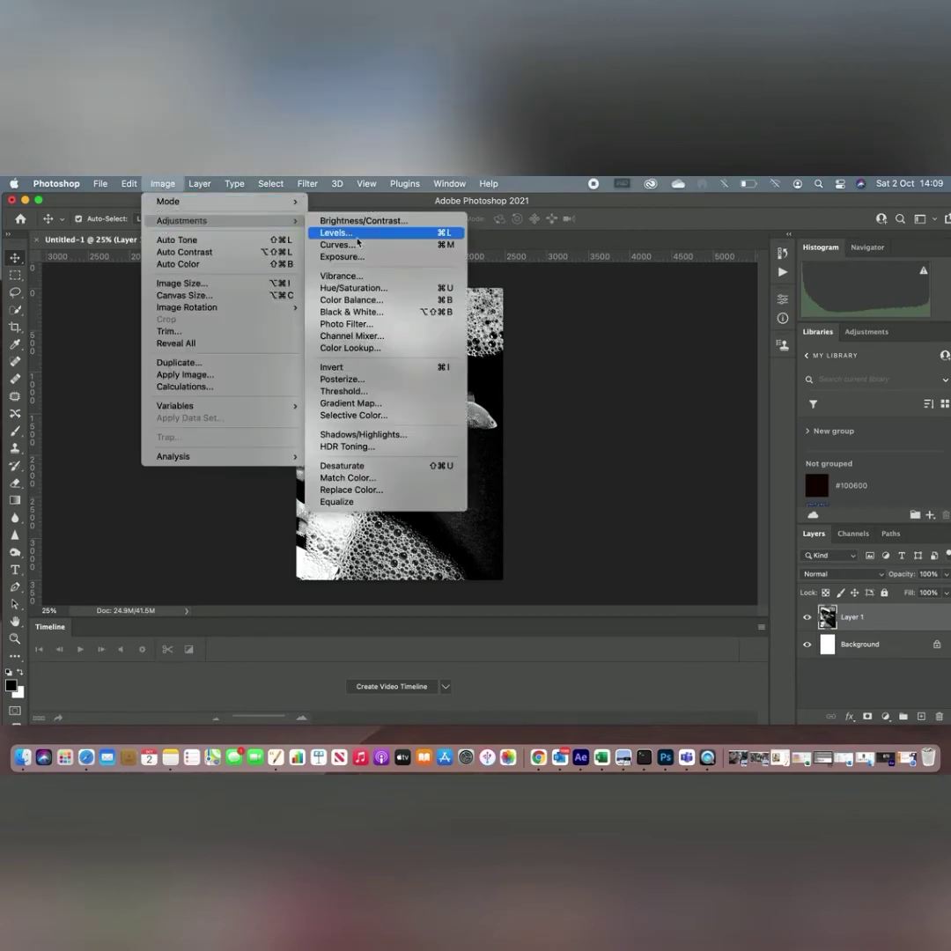
pyautogui.click(341, 379)
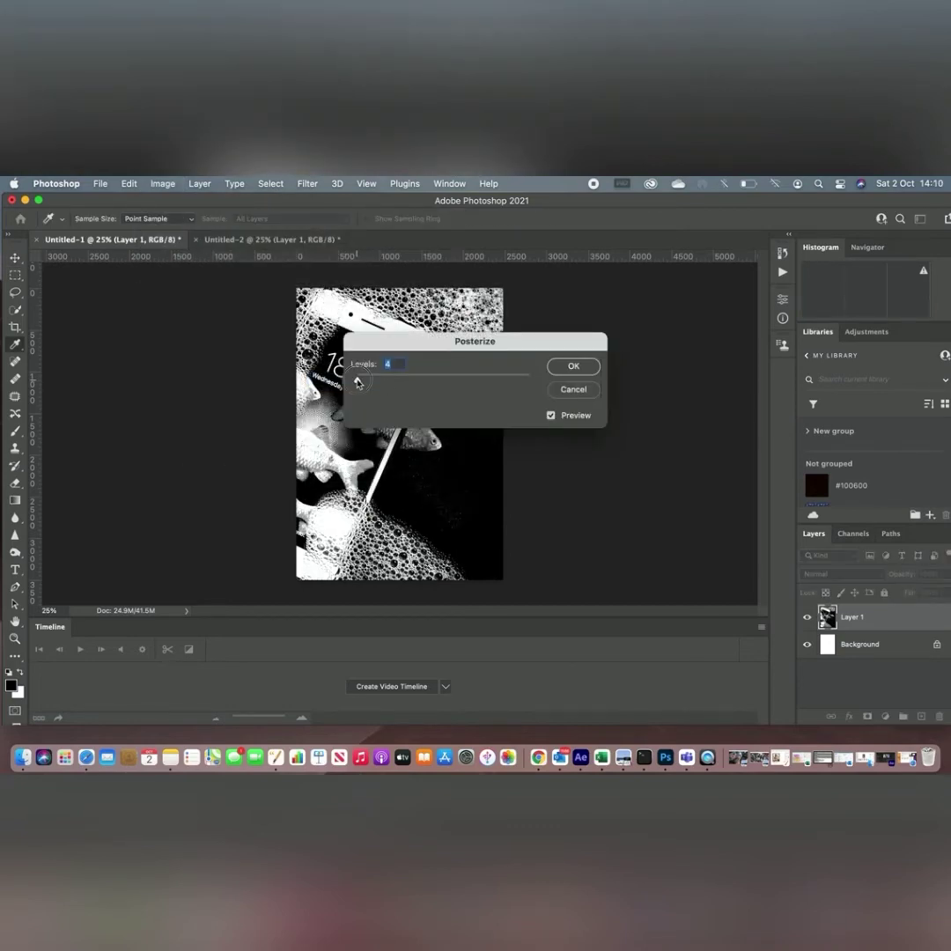
pyautogui.moveTo(357, 381)
pyautogui.mouseDown()
pyautogui.moveTo(371, 382)
pyautogui.moveTo(357, 382)
pyautogui.mouseUp()
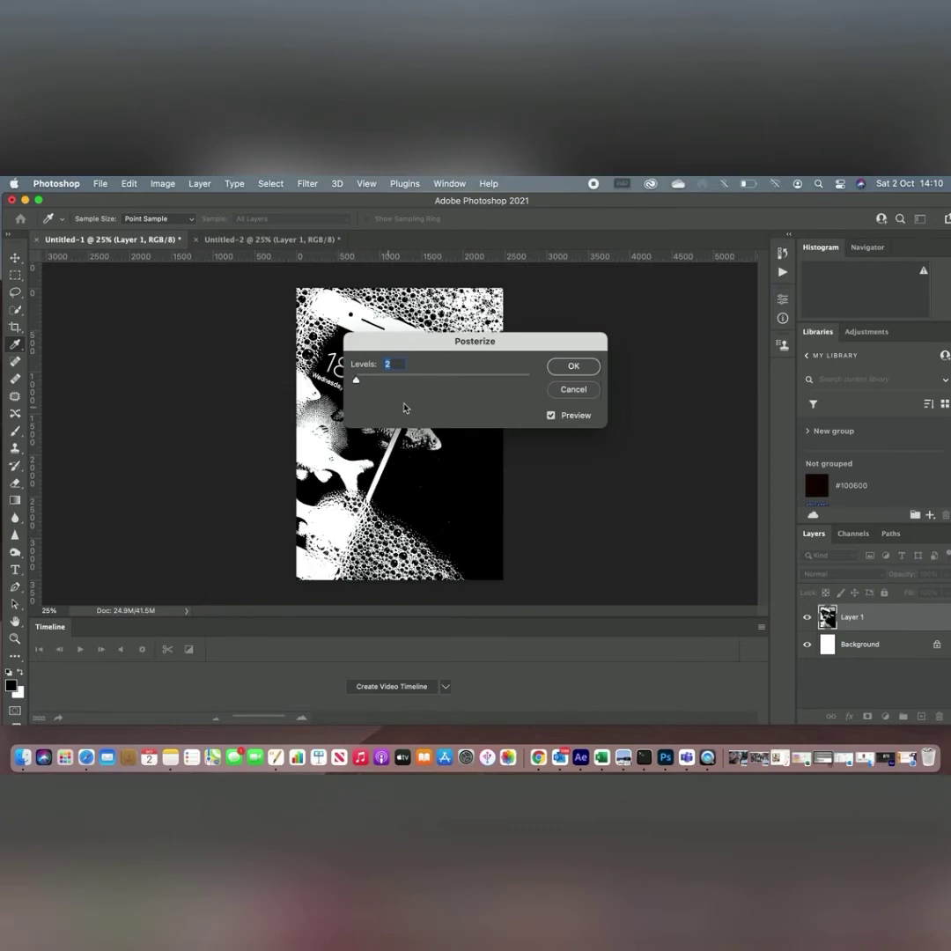
pyautogui.click(572, 367)
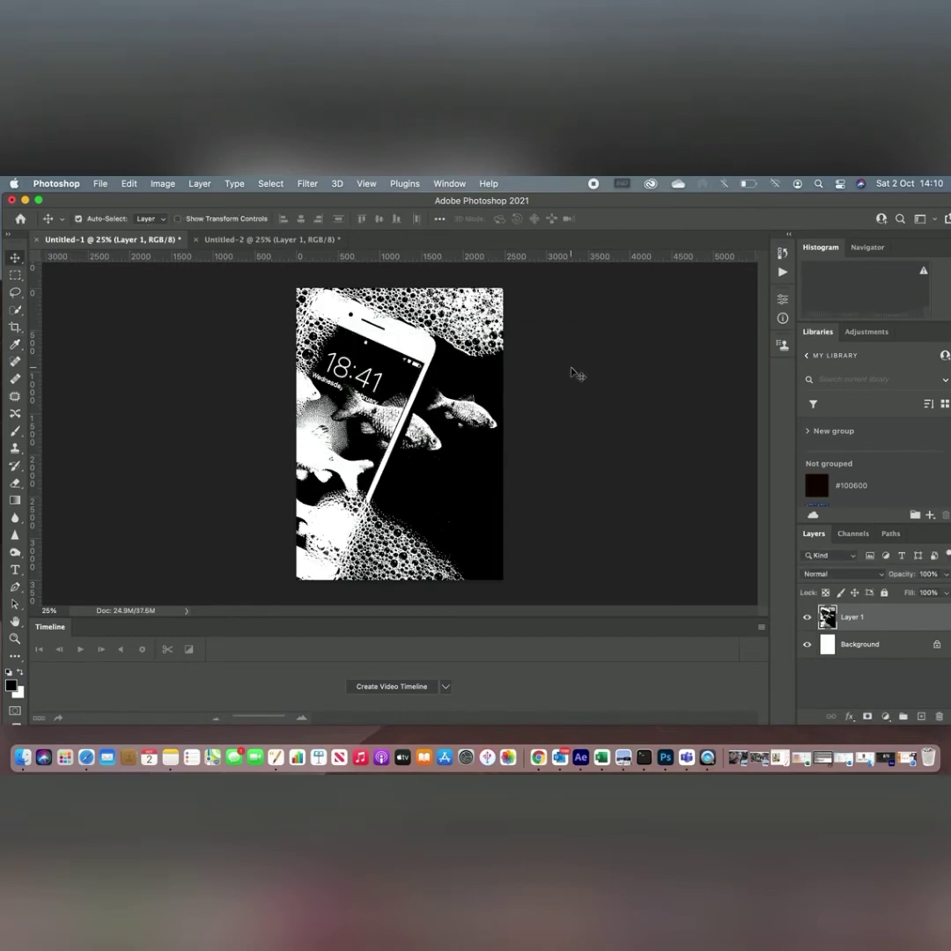
pyautogui.click(100, 185)
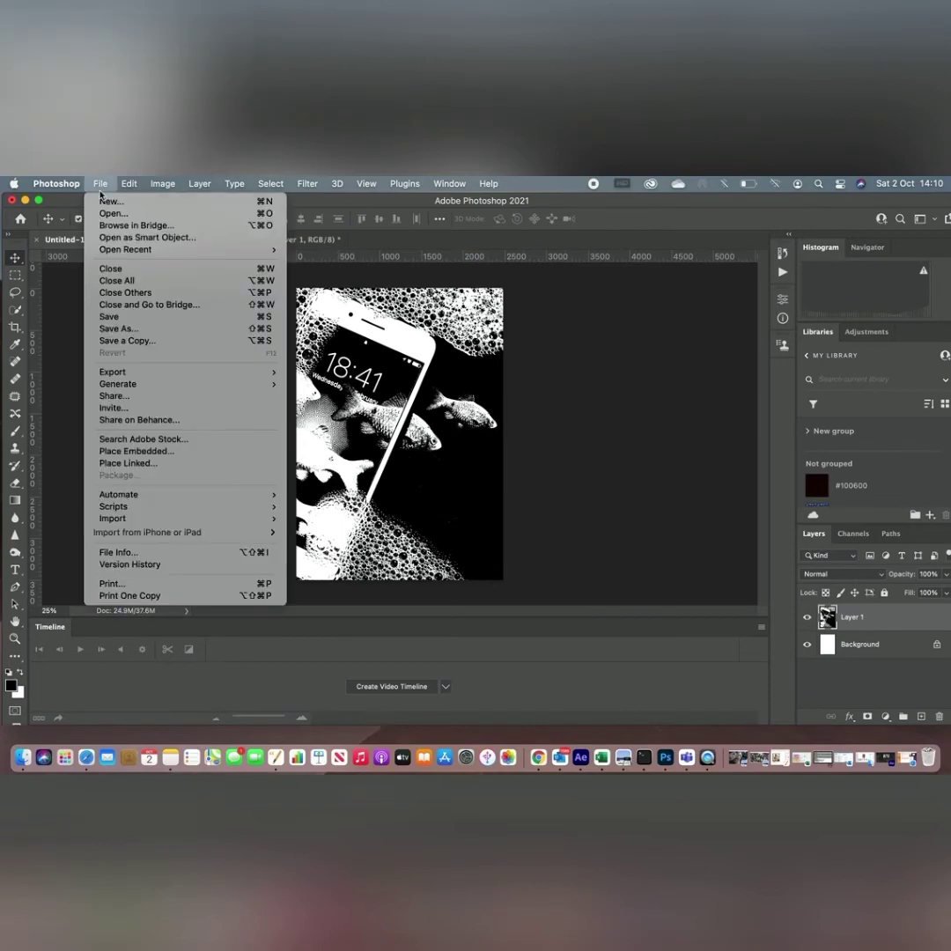
pyautogui.click(109, 317)
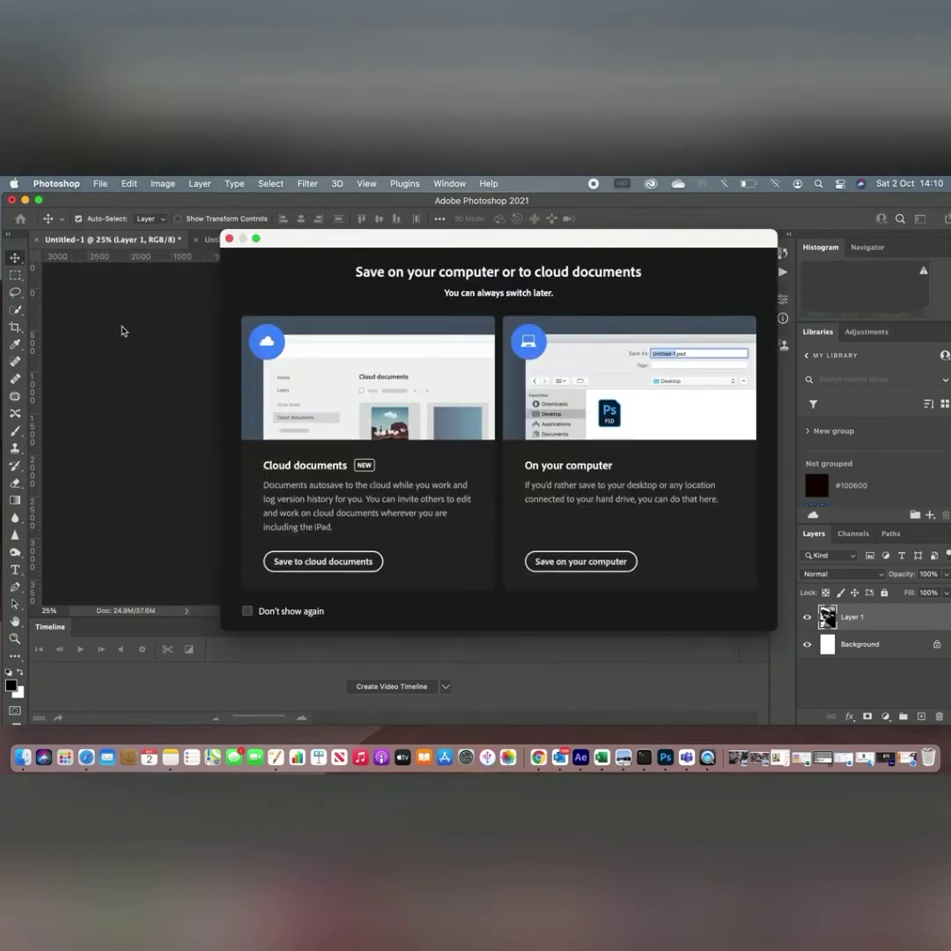
pyautogui.click(230, 239)
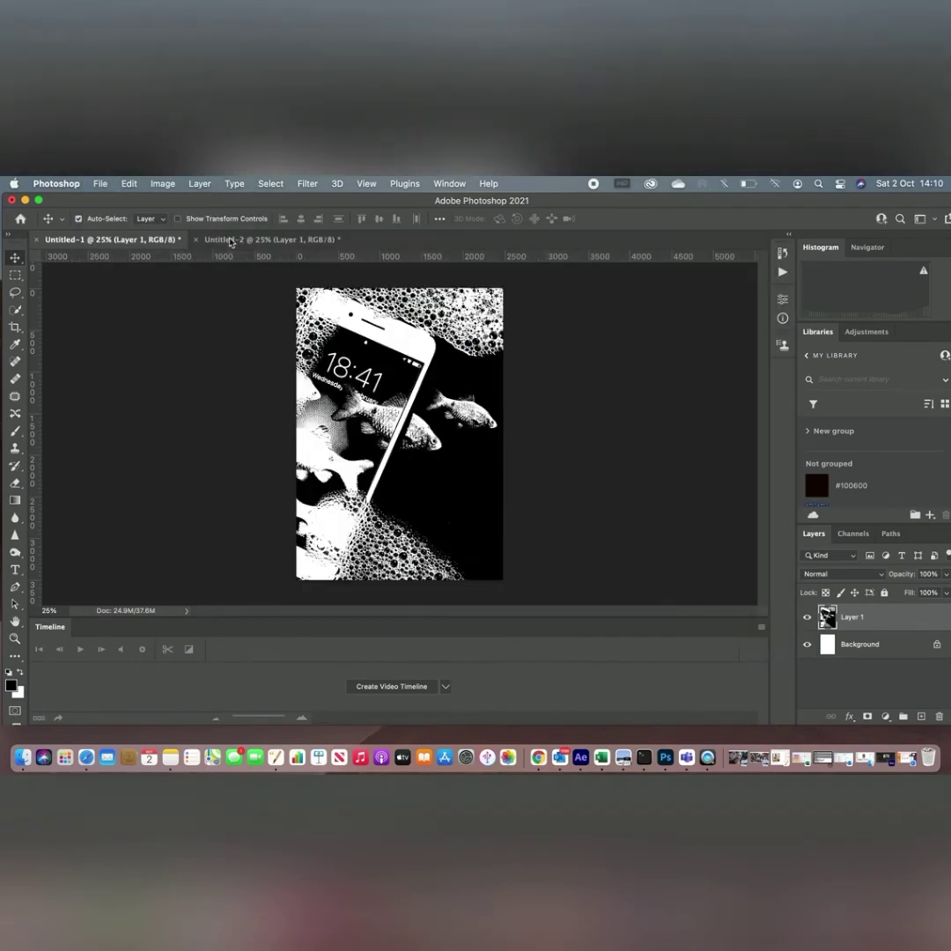
# - Save a JPEG copy of Untitled-1 to the computer's Desktop as "print image01" with Maximum quality 12 and Baseline Optimized format
pyautogui.click(101, 185)
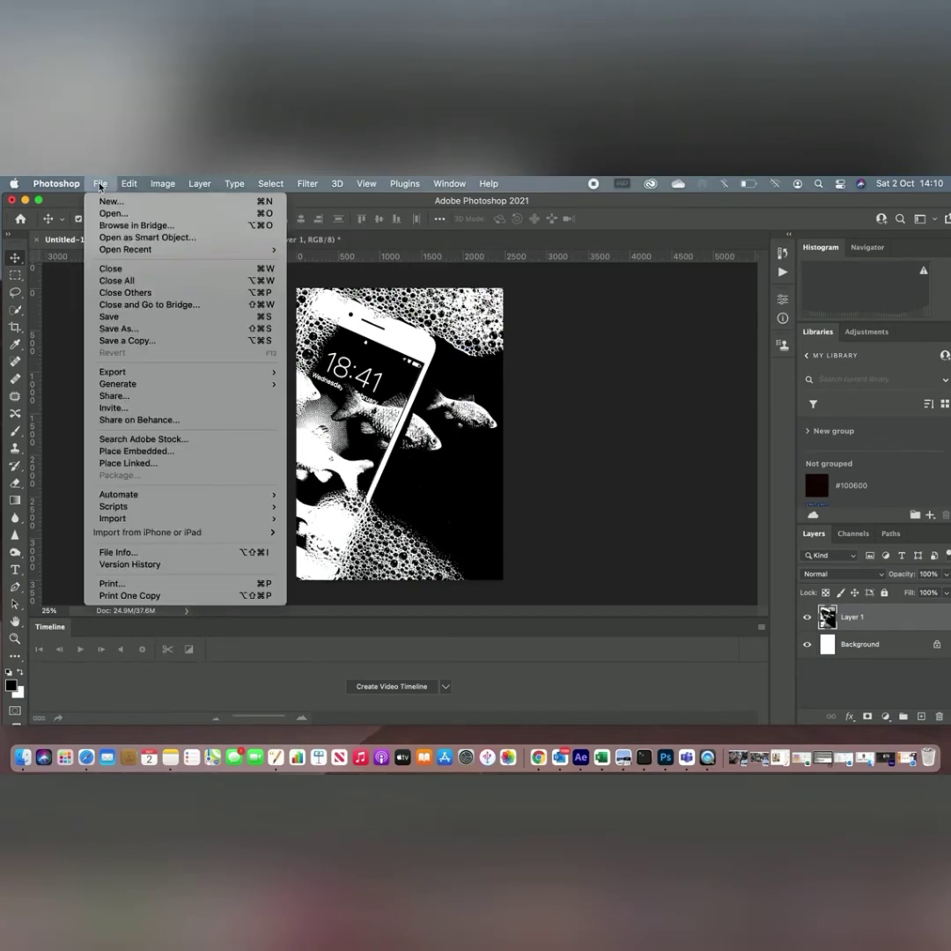
pyautogui.click(111, 341)
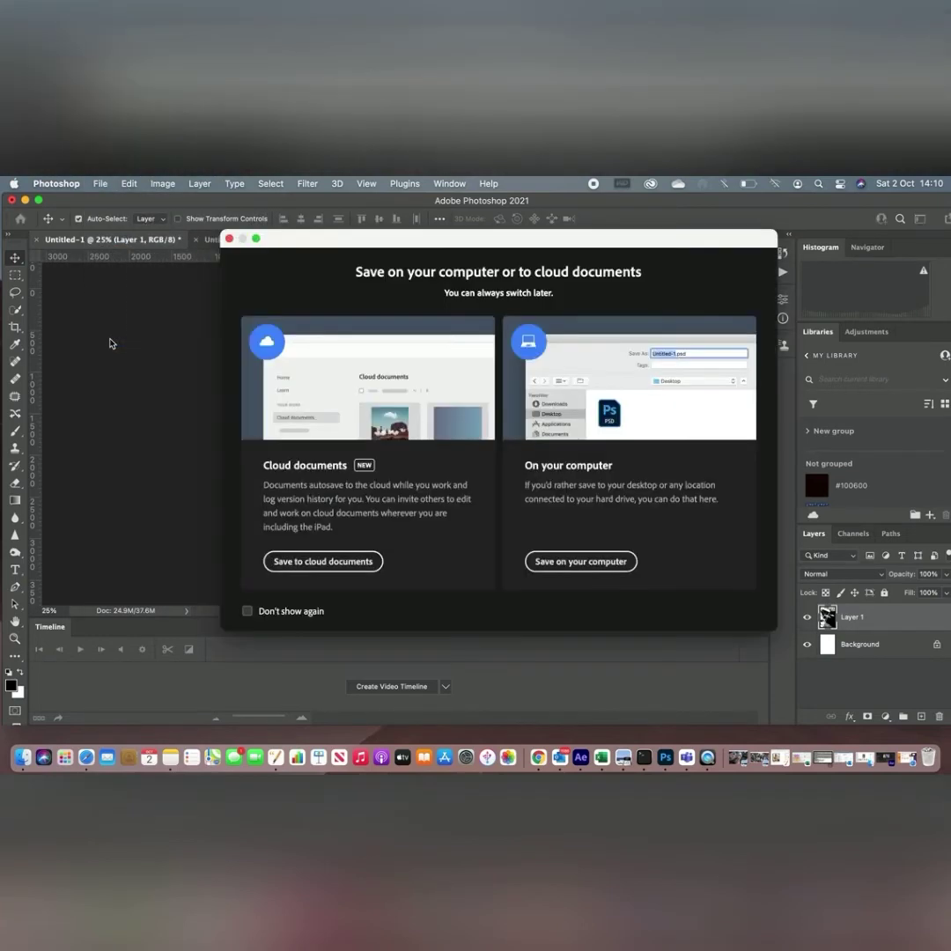
pyautogui.click(579, 561)
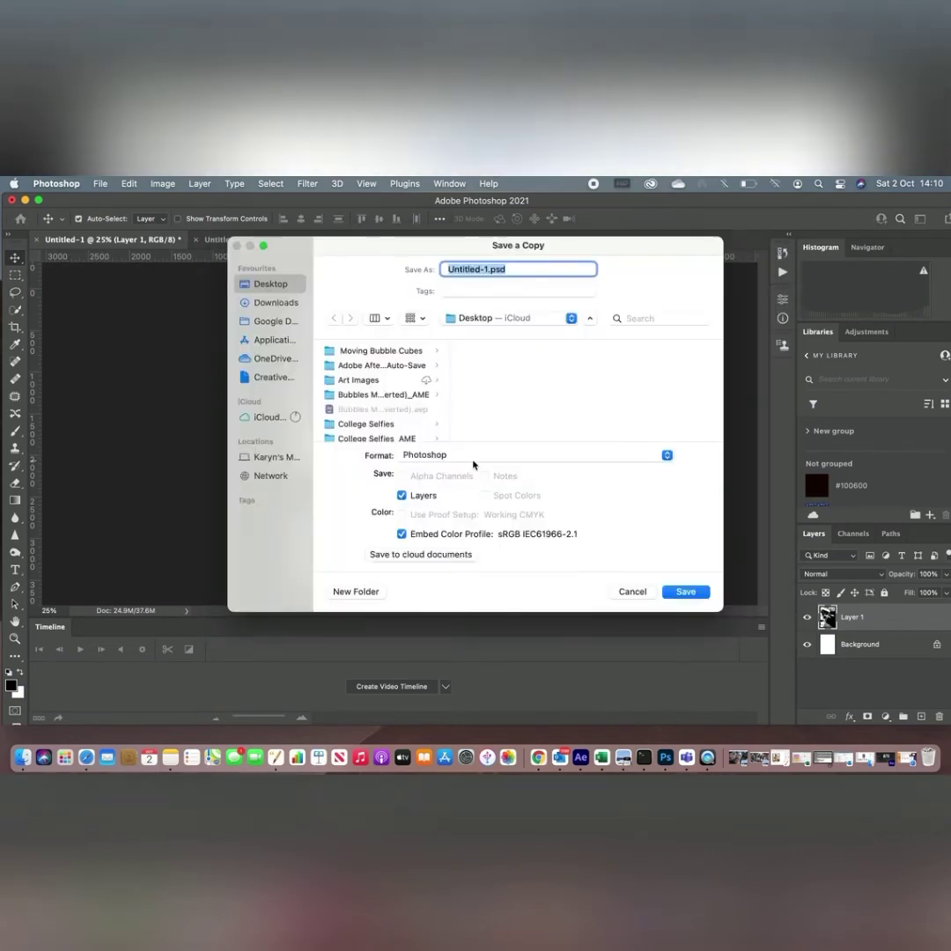
pyautogui.click(666, 456)
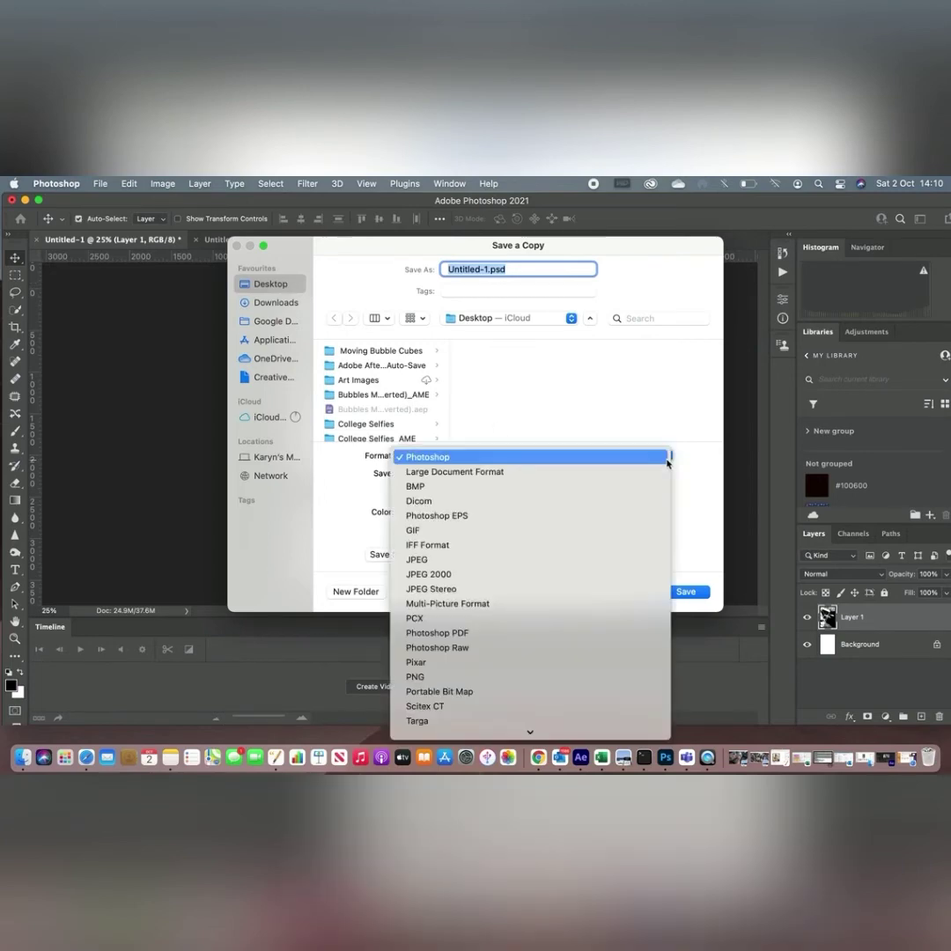
pyautogui.click(611, 562)
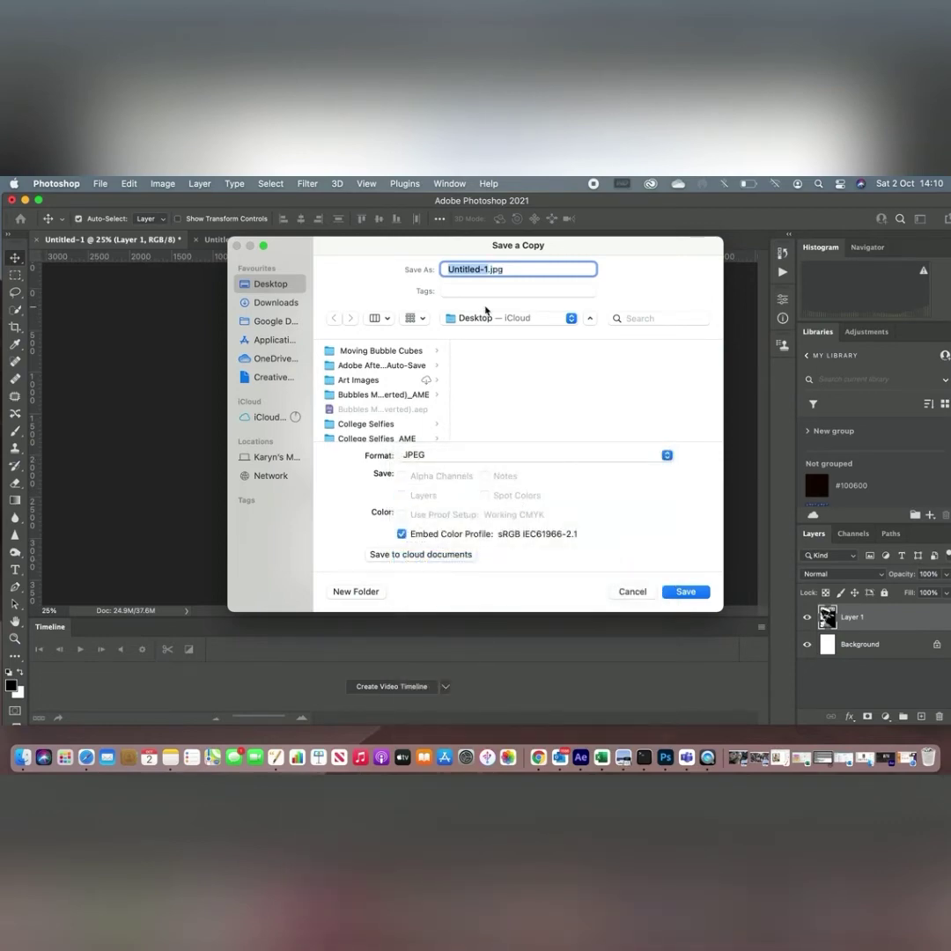
pyautogui.write('print image01')
pyautogui.click(686, 592)
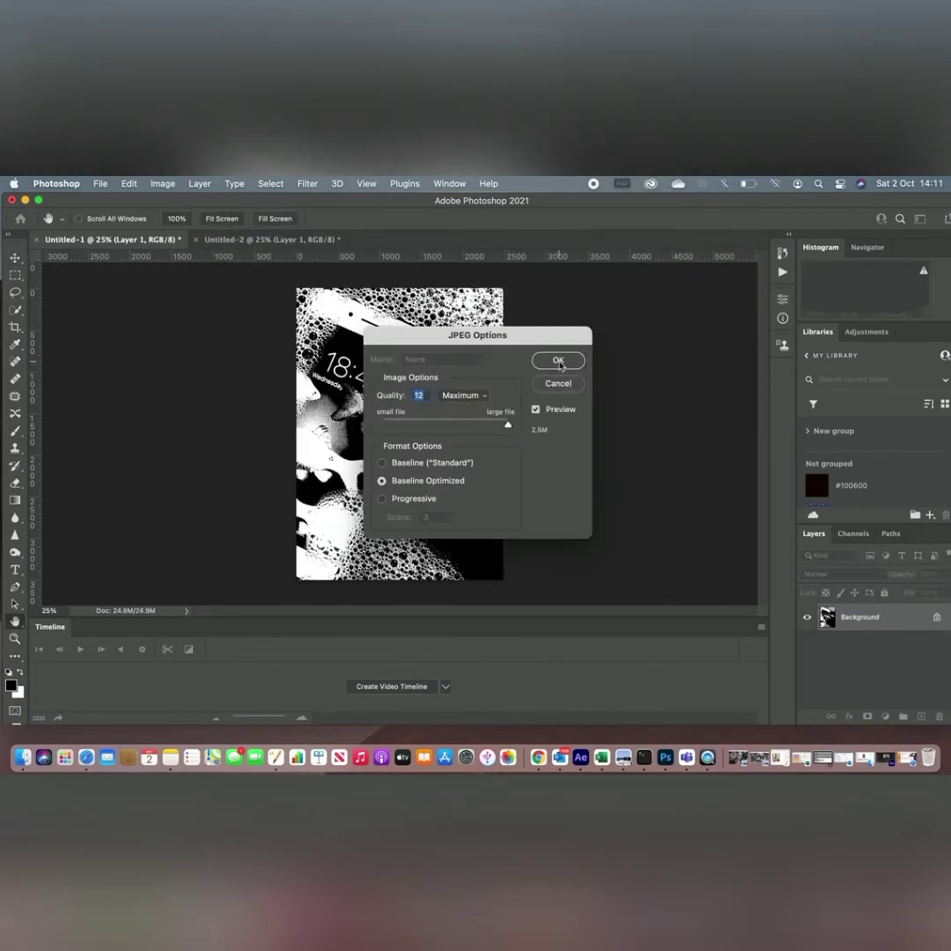
pyautogui.click(558, 360)
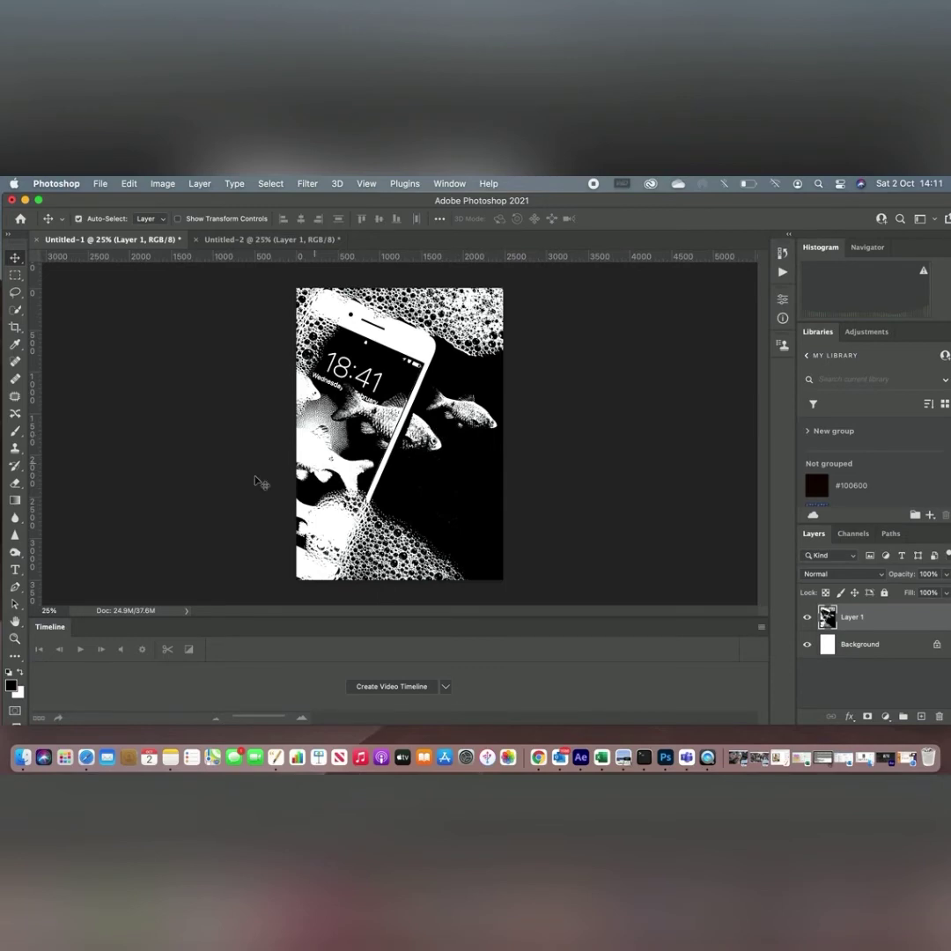
# - Convert the pocket watch image in Untitled-2 to black and white using the Default preset of the Black & White adjustment
pyautogui.click(247, 240)
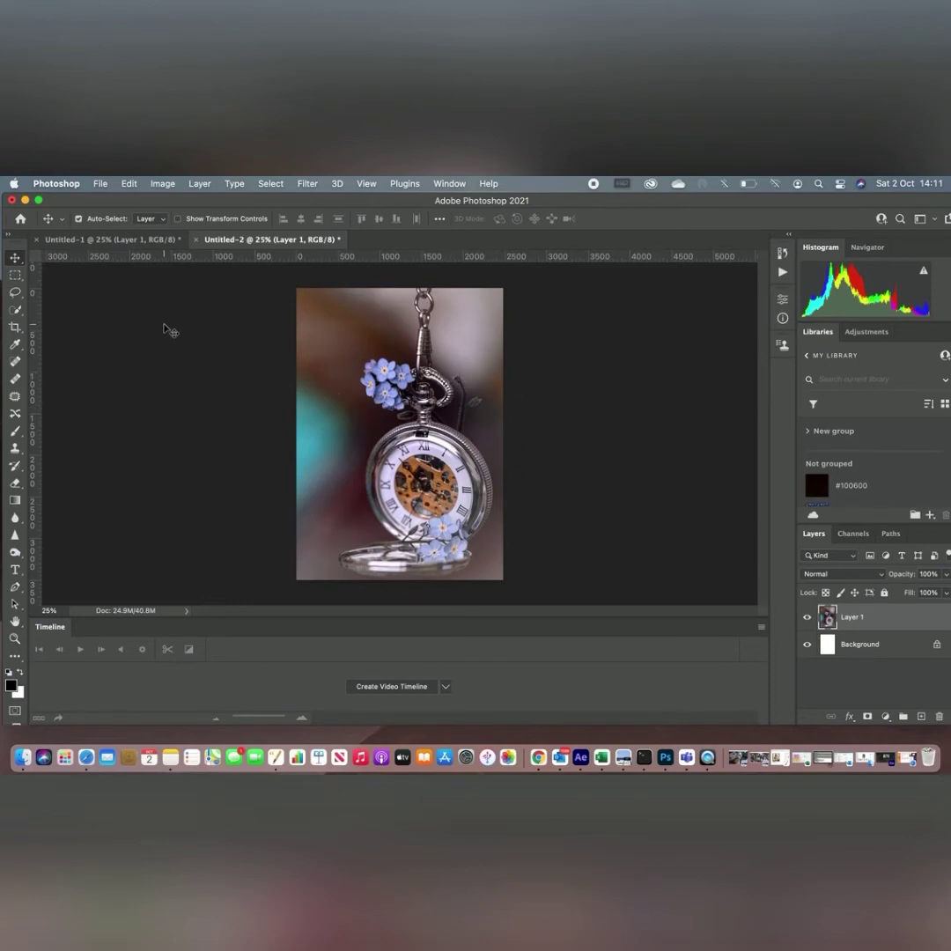
pyautogui.click(101, 184)
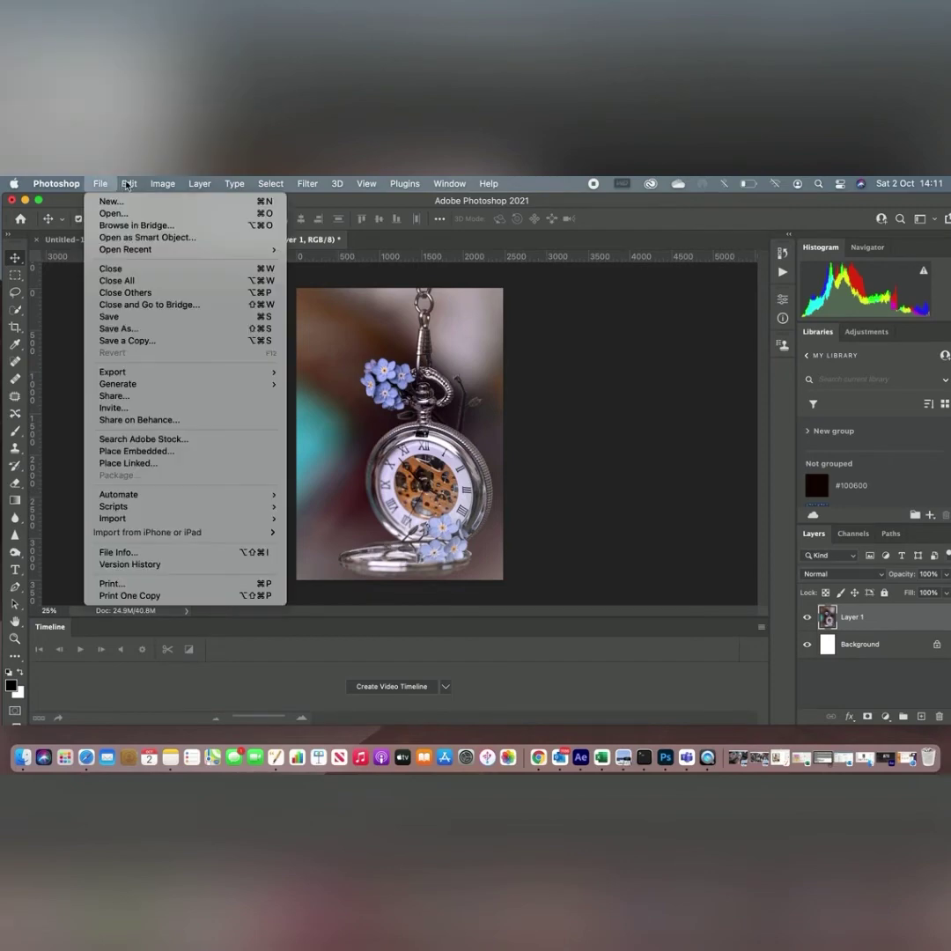
pyautogui.moveTo(159, 185)
pyautogui.moveTo(167, 222)
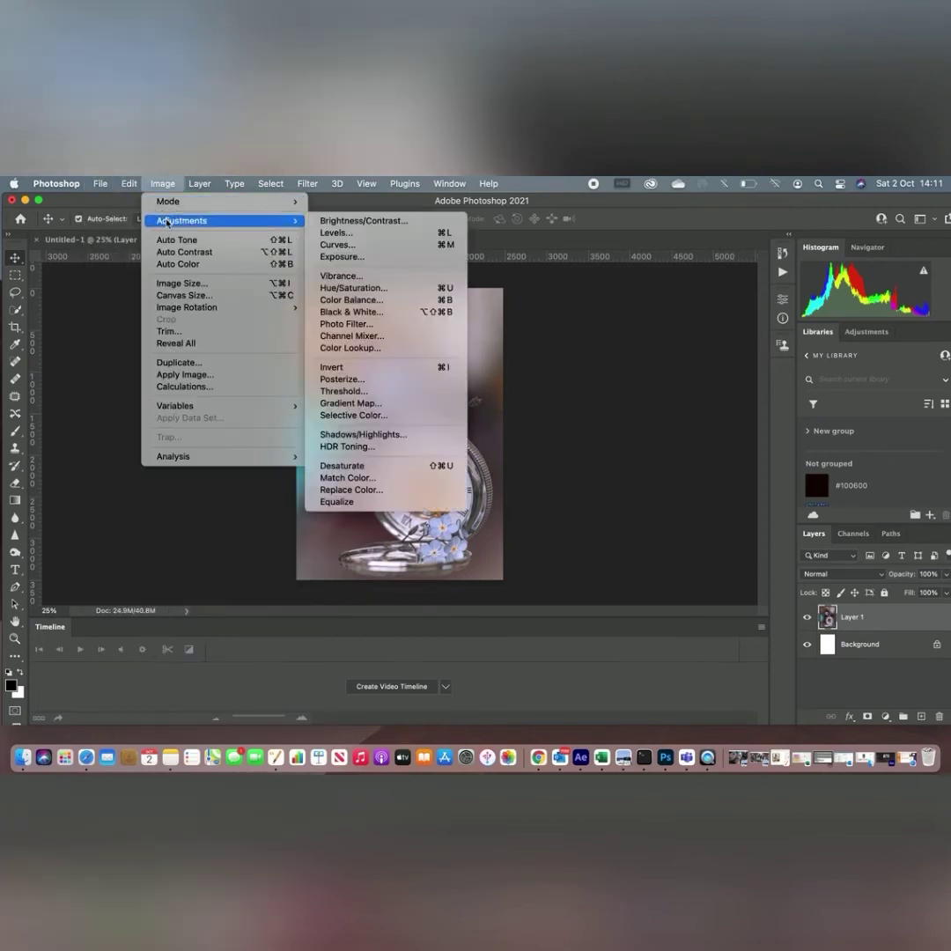
pyautogui.click(353, 311)
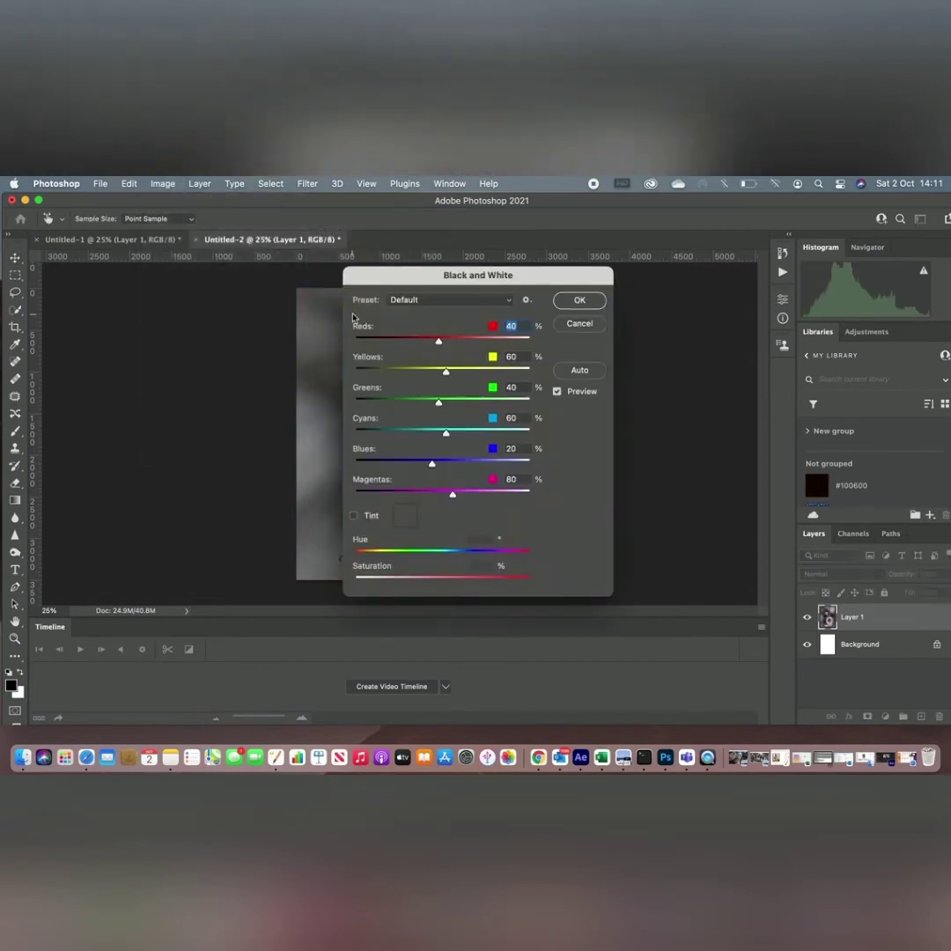
pyautogui.click(579, 301)
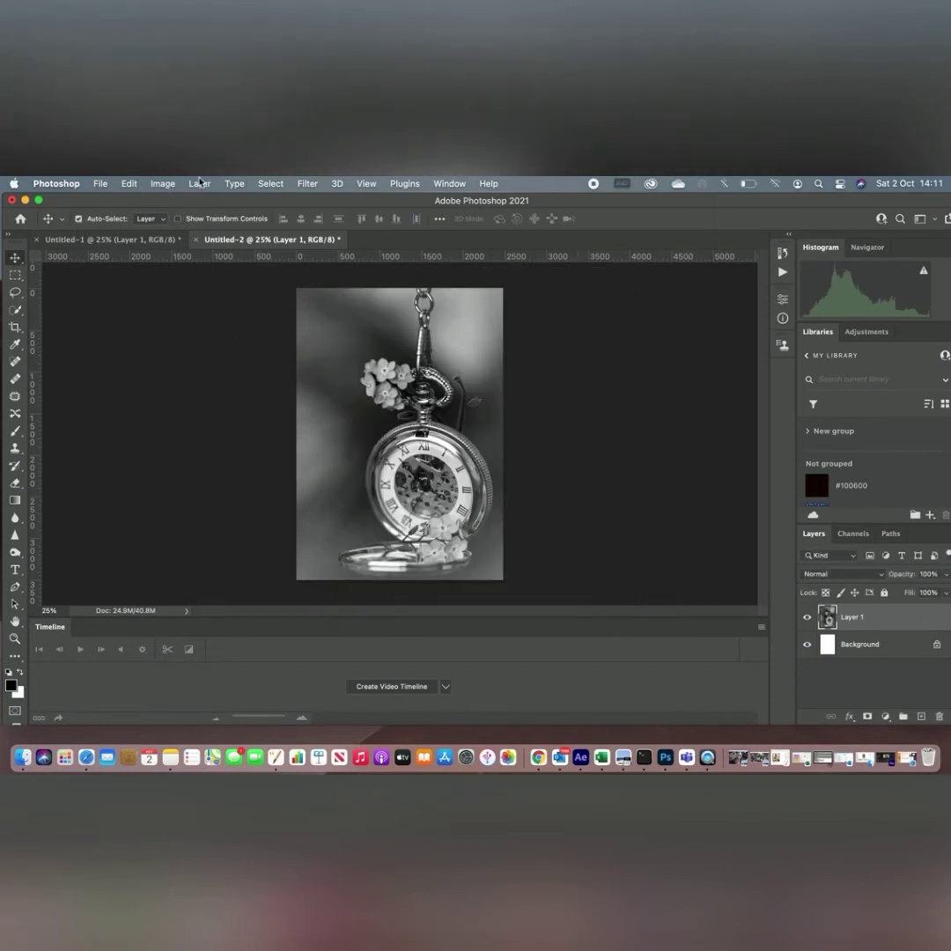
# - Increase the pocket watch image's contrast with a Levels adjustment, setting the RGB input levels to 71, 0.89 and 194
pyautogui.click(162, 185)
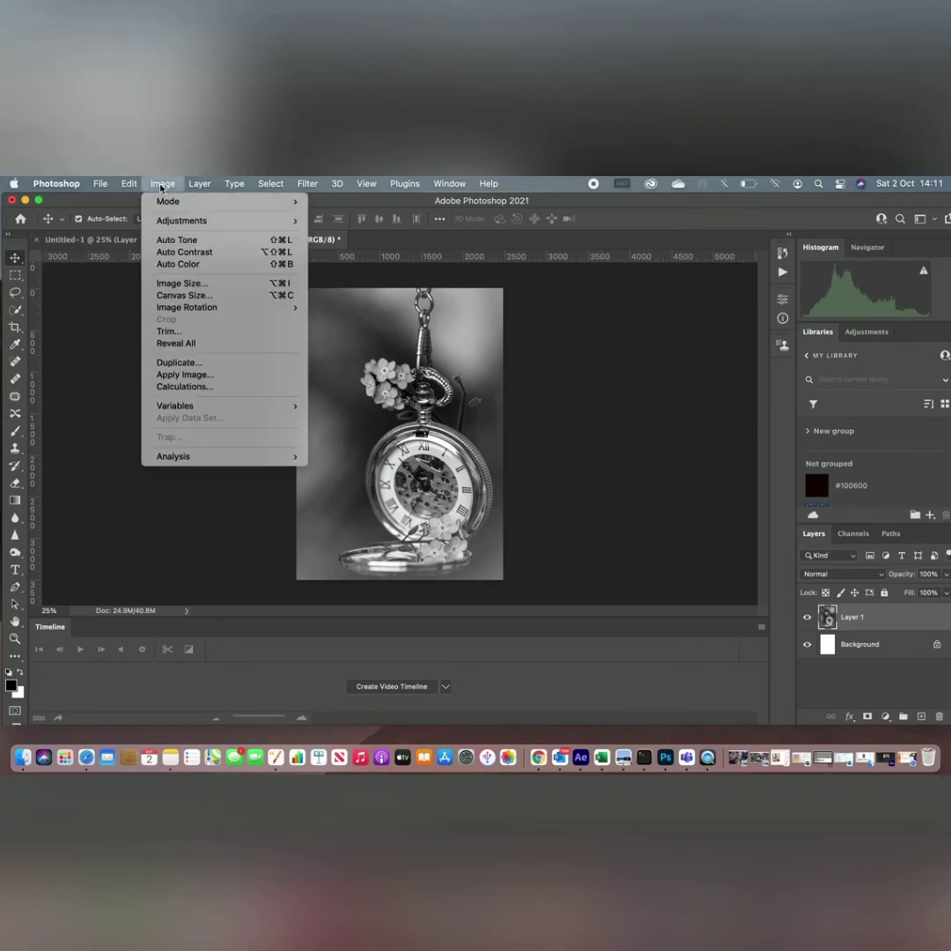
pyautogui.moveTo(160, 225)
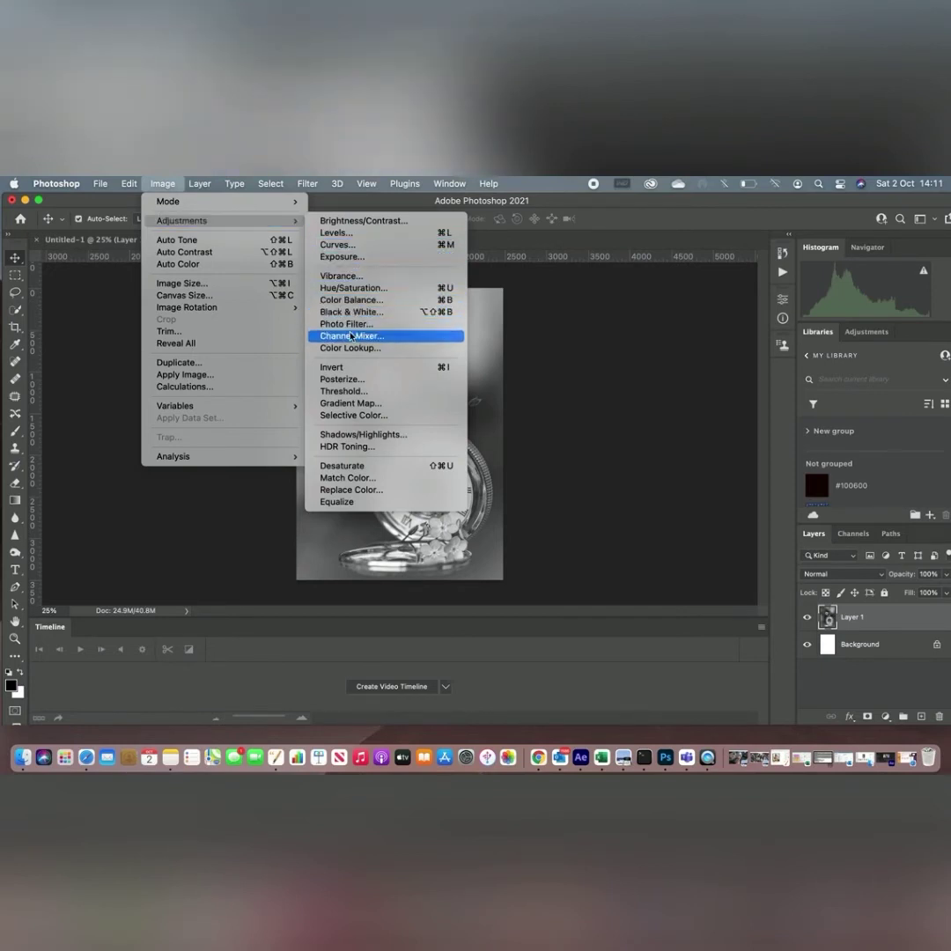
pyautogui.click(356, 233)
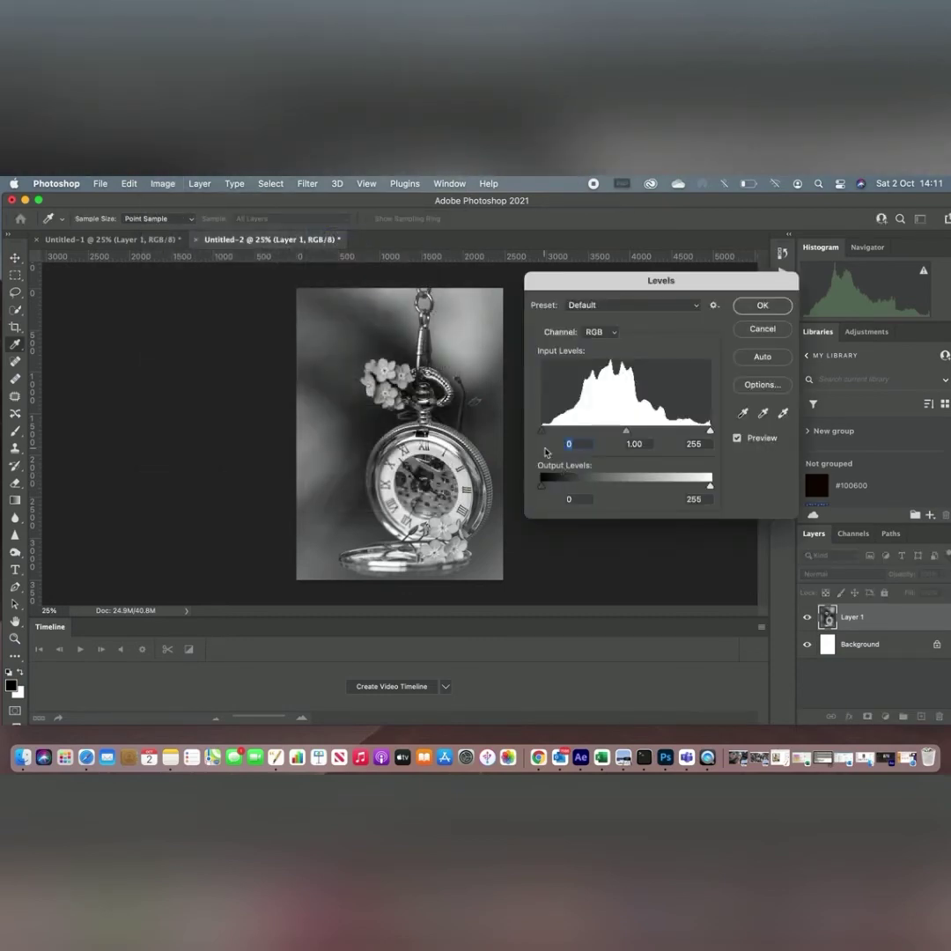
pyautogui.moveTo(543, 435); pyautogui.dragTo(571, 438)
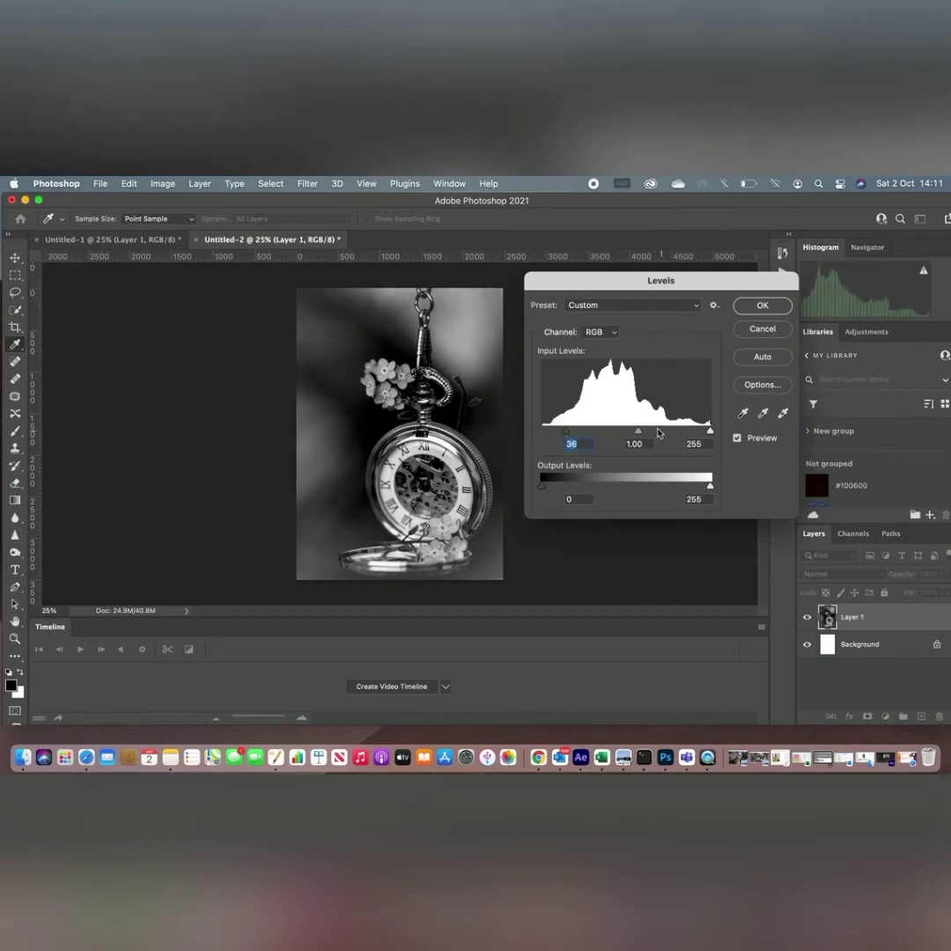
pyautogui.moveTo(637, 431)
pyautogui.mouseDown()
pyautogui.moveTo(647, 431)
pyautogui.moveTo(630, 433)
pyautogui.mouseUp()
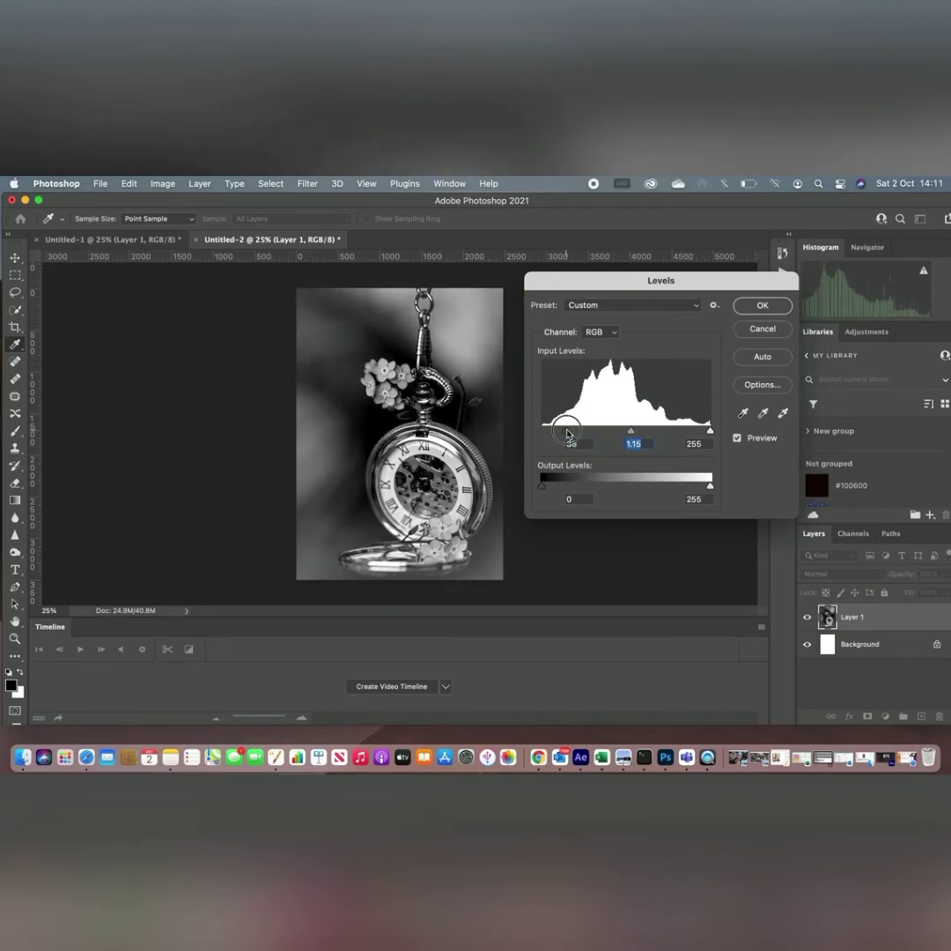
pyautogui.moveTo(564, 433); pyautogui.dragTo(584, 433)
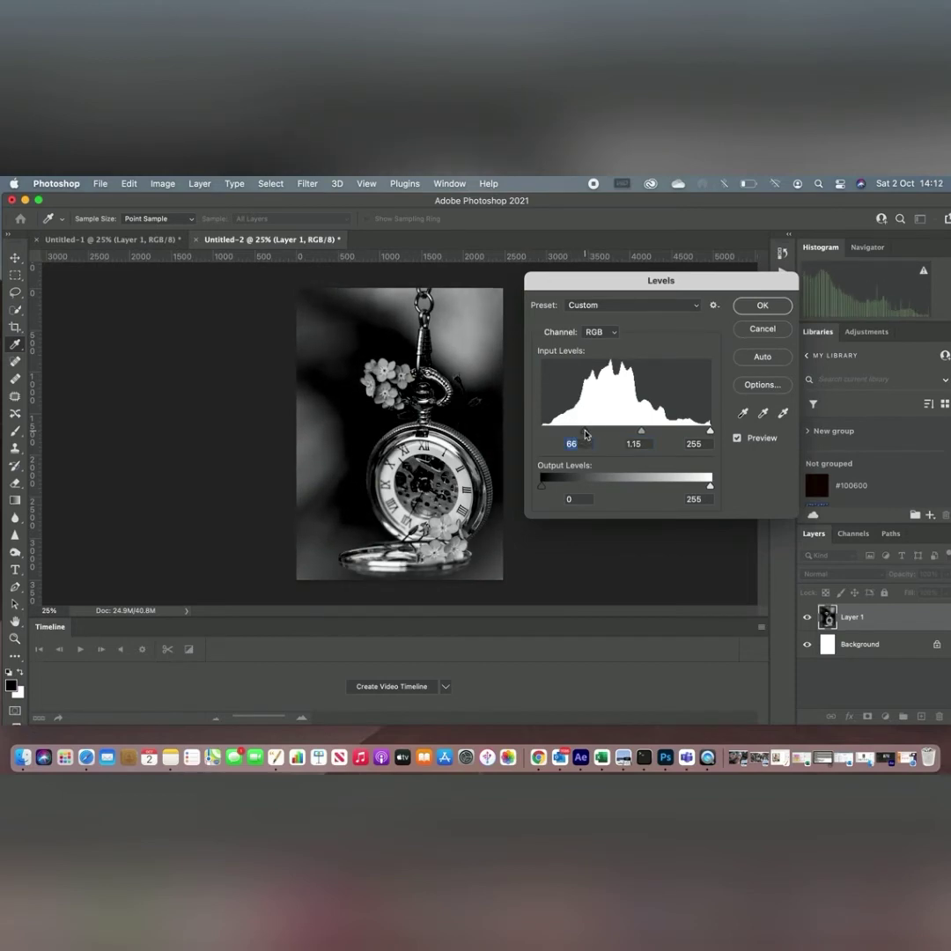
pyautogui.moveTo(641, 434)
pyautogui.mouseDown()
pyautogui.moveTo(632, 434)
pyautogui.moveTo(653, 433)
pyautogui.moveTo(637, 430)
pyautogui.mouseUp()
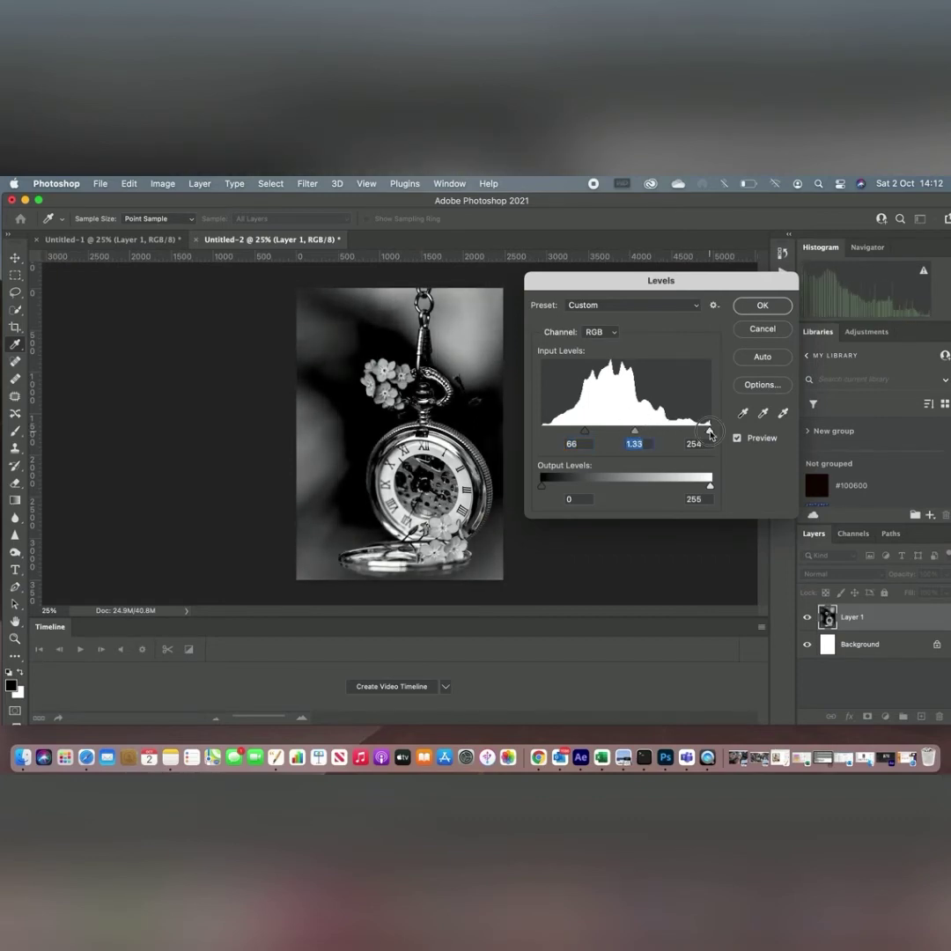
pyautogui.moveTo(710, 430)
pyautogui.mouseDown()
pyautogui.moveTo(565, 430)
pyautogui.moveTo(613, 431)
pyautogui.mouseUp()
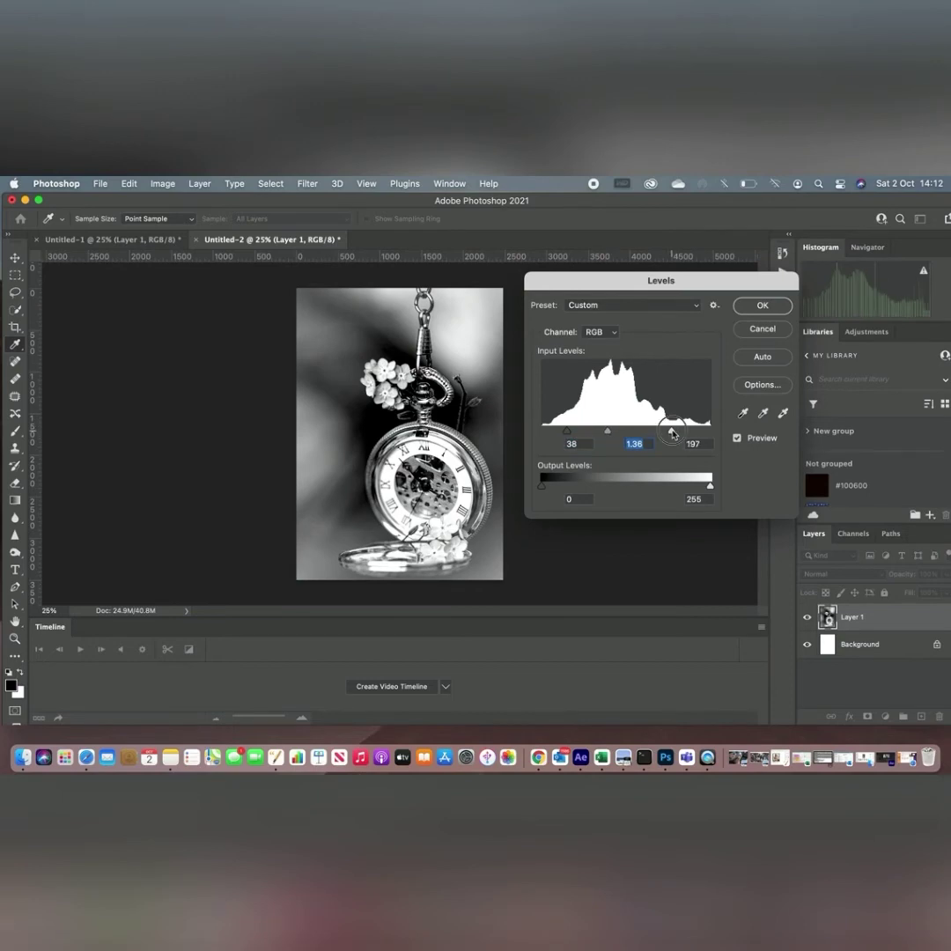
pyautogui.moveTo(675, 432)
pyautogui.mouseDown()
pyautogui.moveTo(698, 436)
pyautogui.moveTo(670, 432)
pyautogui.mouseUp()
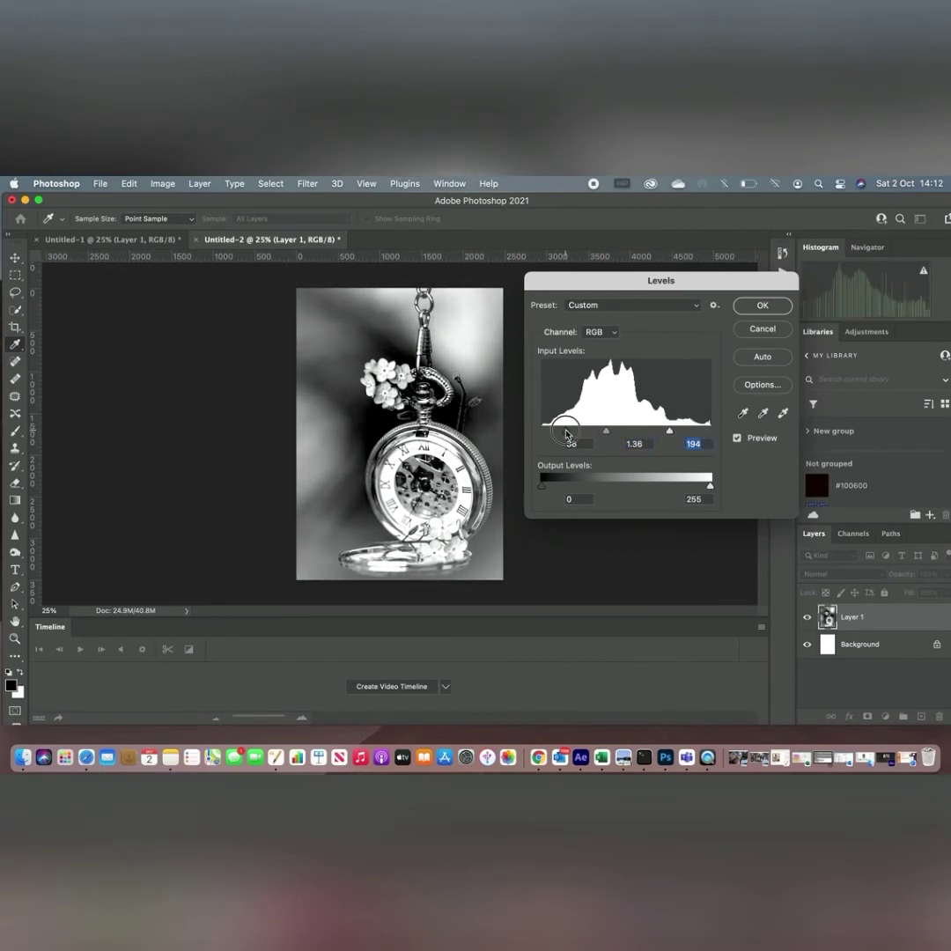
pyautogui.moveTo(569, 433)
pyautogui.mouseDown()
pyautogui.moveTo(630, 435)
pyautogui.moveTo(578, 440)
pyautogui.moveTo(587, 440)
pyautogui.mouseUp()
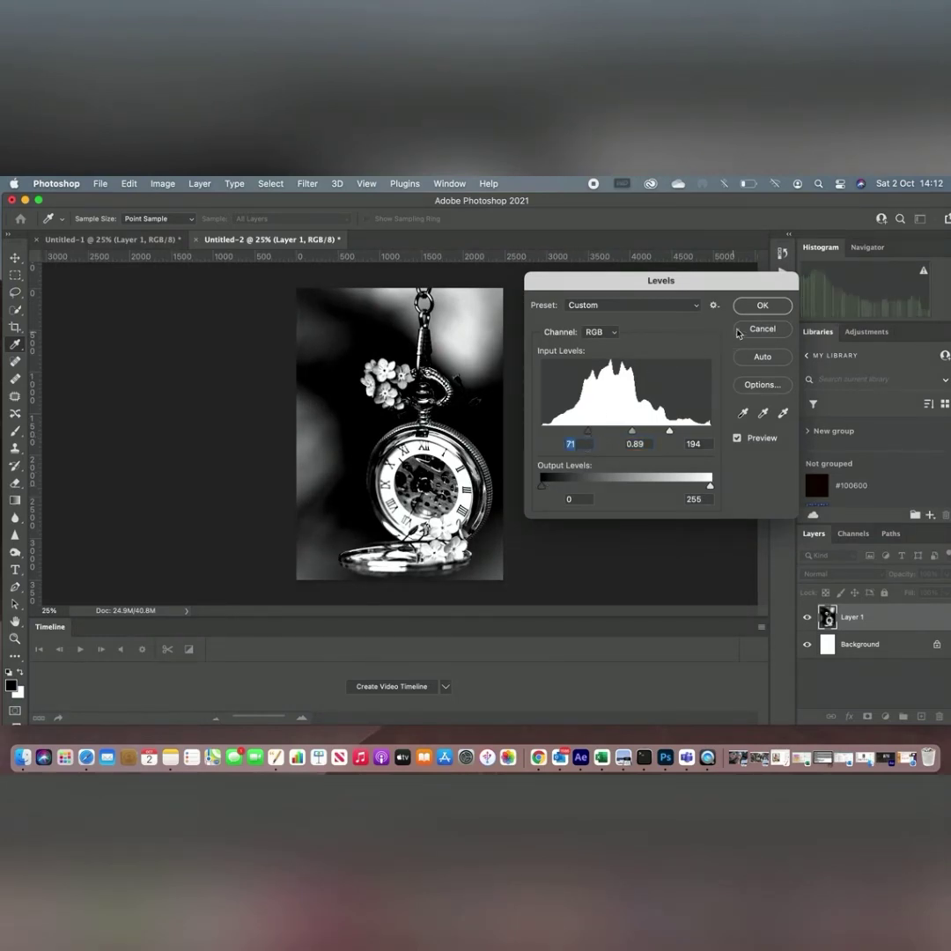
pyautogui.click(758, 306)
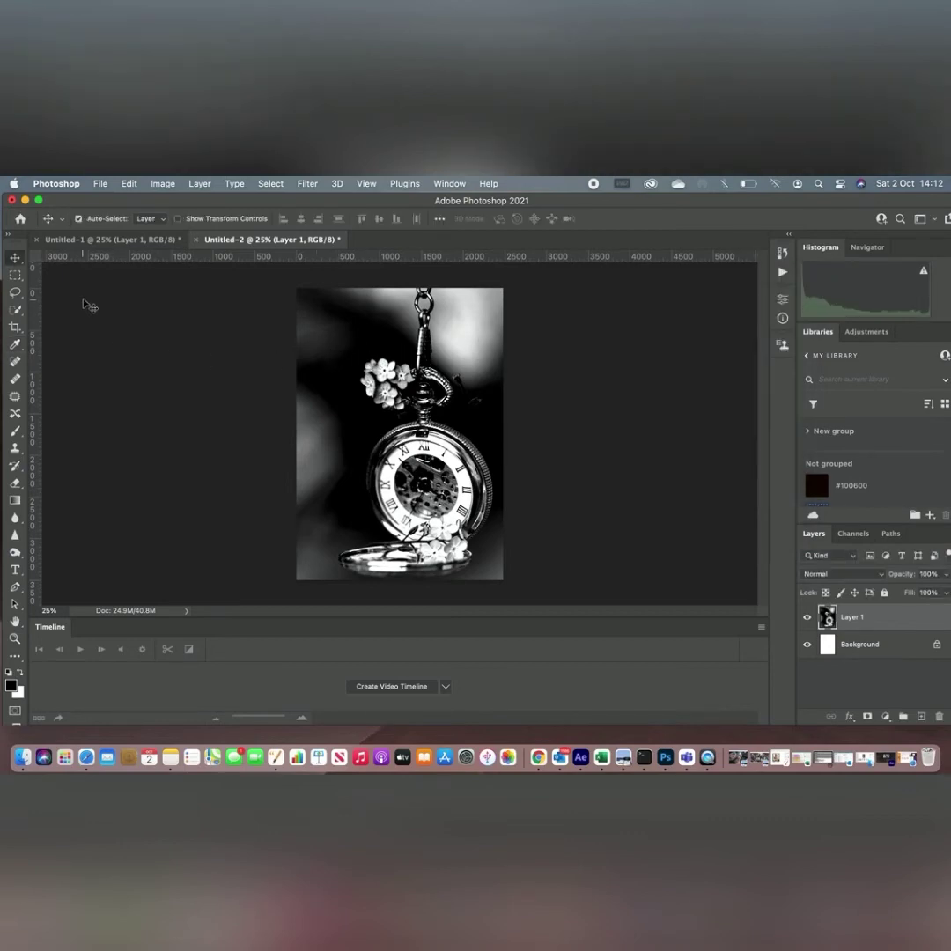
# - Flatten the pocket watch image in Untitled-2 and convert it to Grayscale mode, discarding the color information
pyautogui.click(163, 186)
pyautogui.moveTo(170, 204)
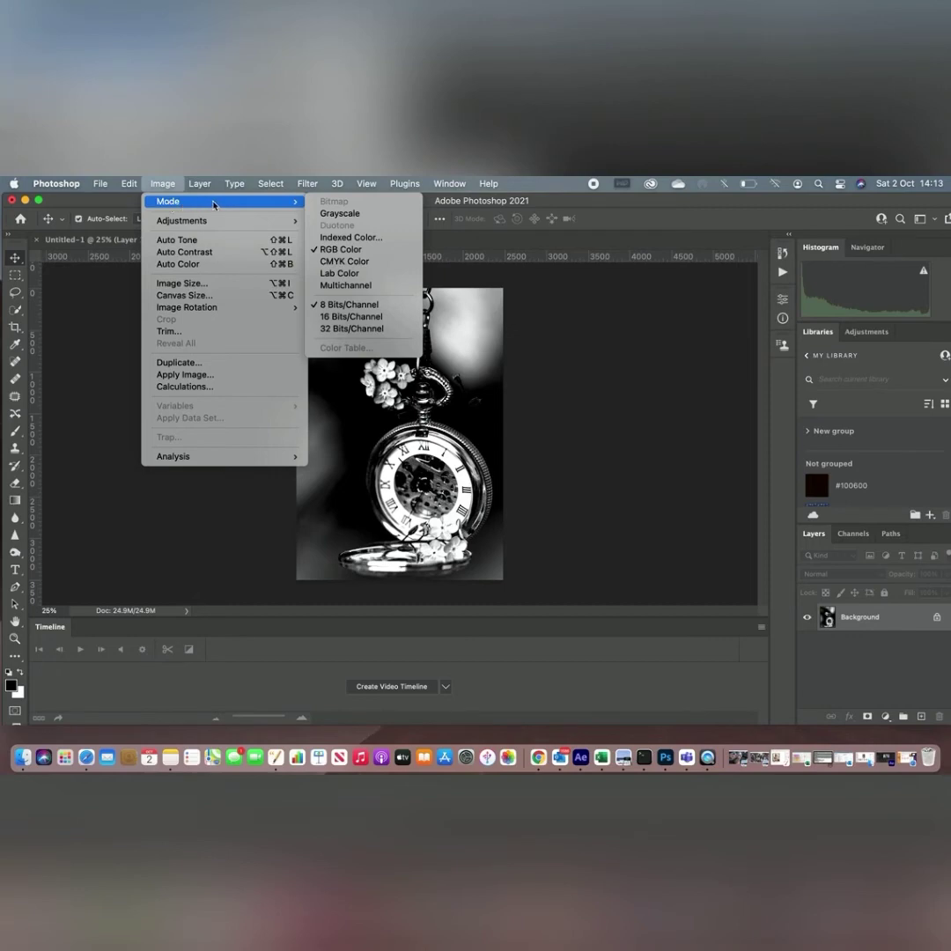
pyautogui.click(342, 215)
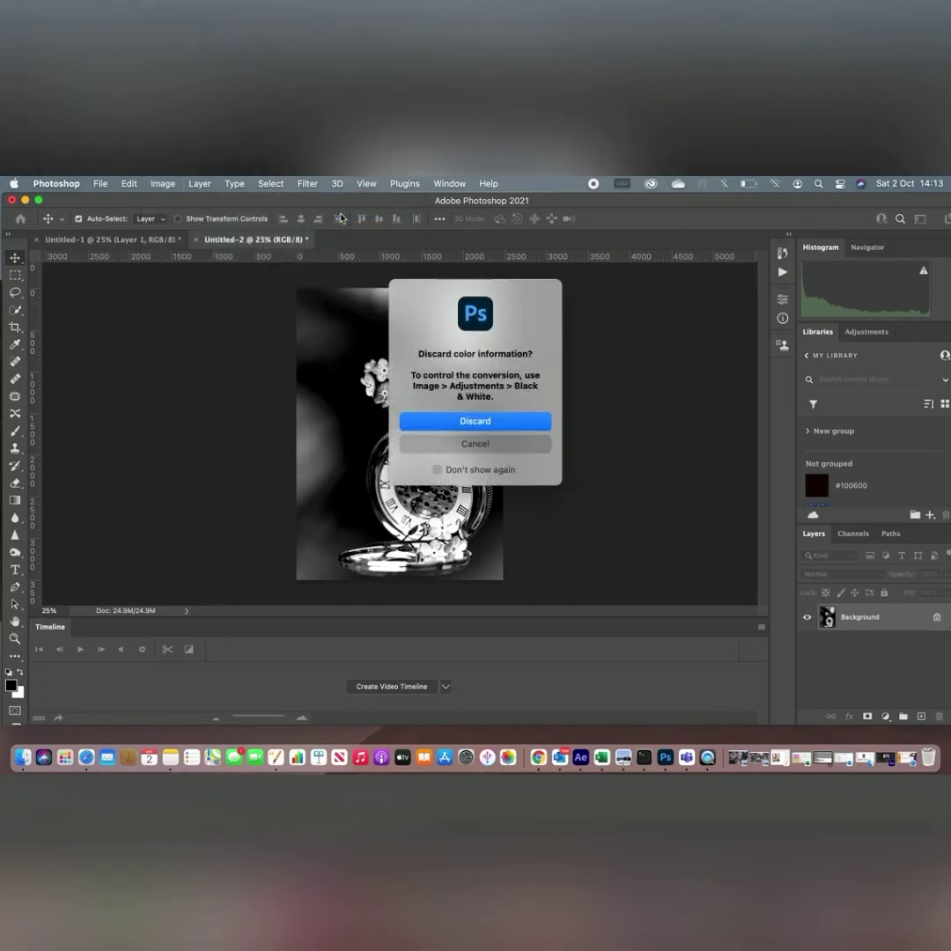
pyautogui.click(473, 421)
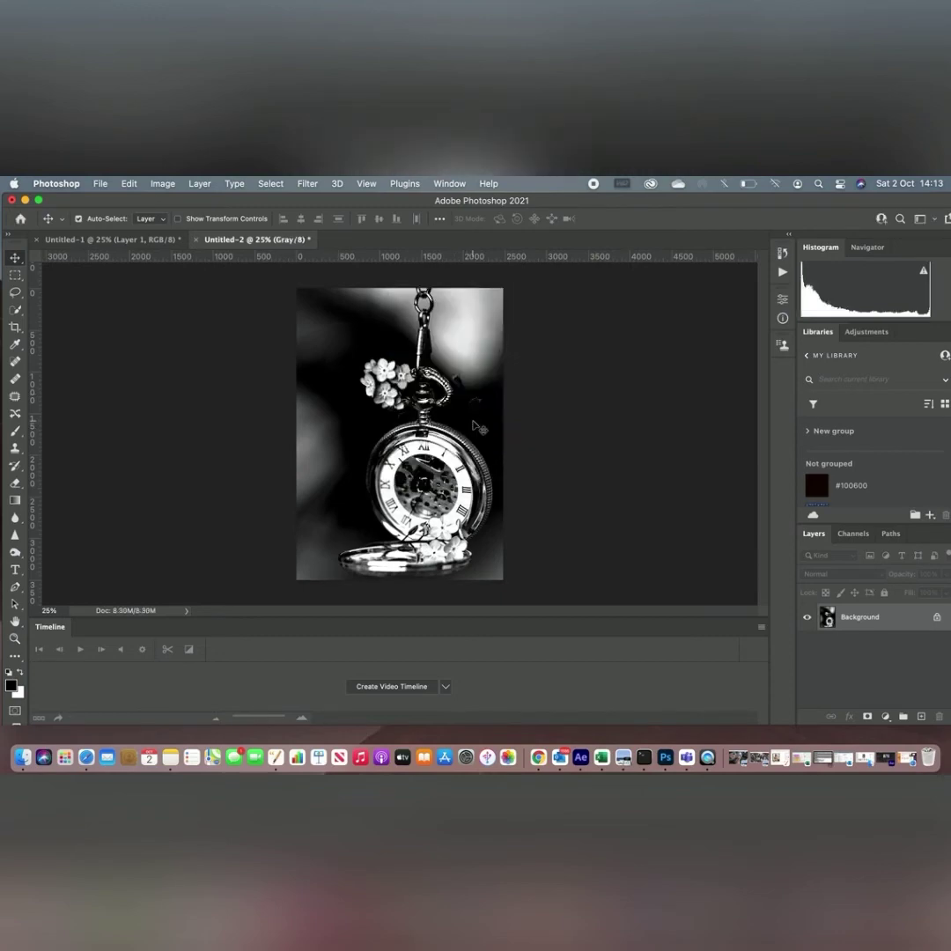
# - Convert the pocket watch image to Bitmap mode at 300 pixels/inch with a Round halftone screen, 15 lines/inch frequency and 5-degree angle
pyautogui.scroll(1, 244, 393)
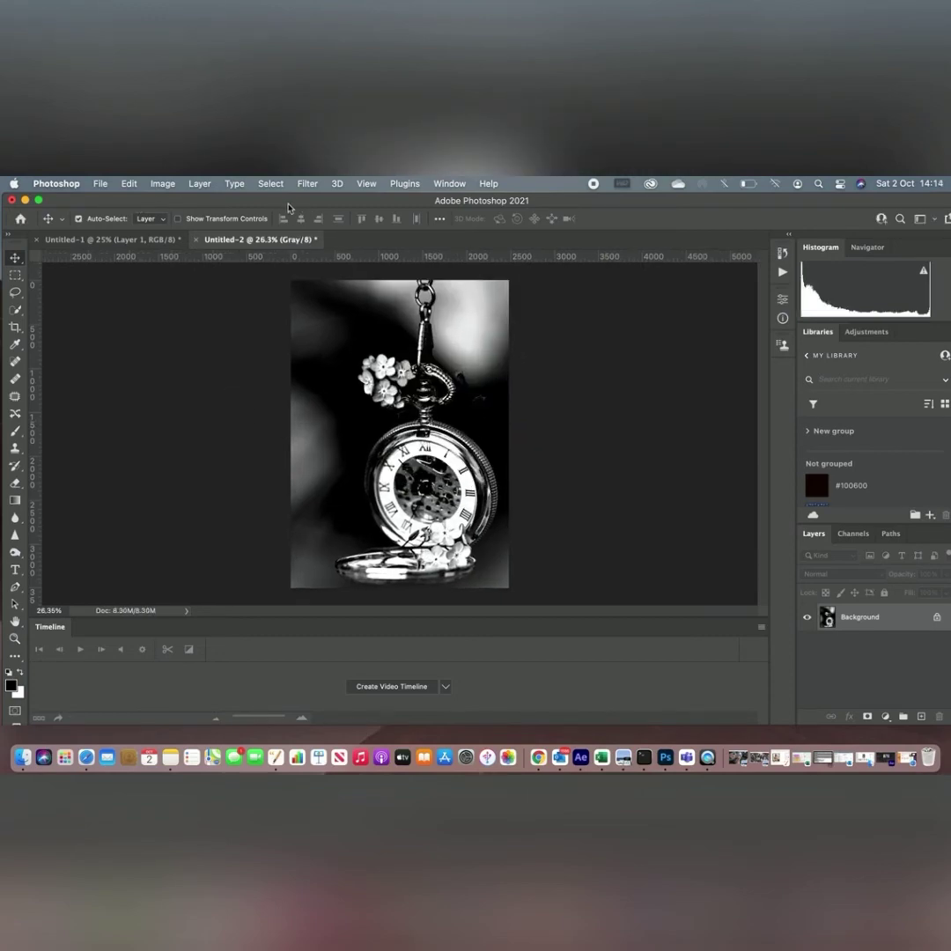
pyautogui.click(163, 184)
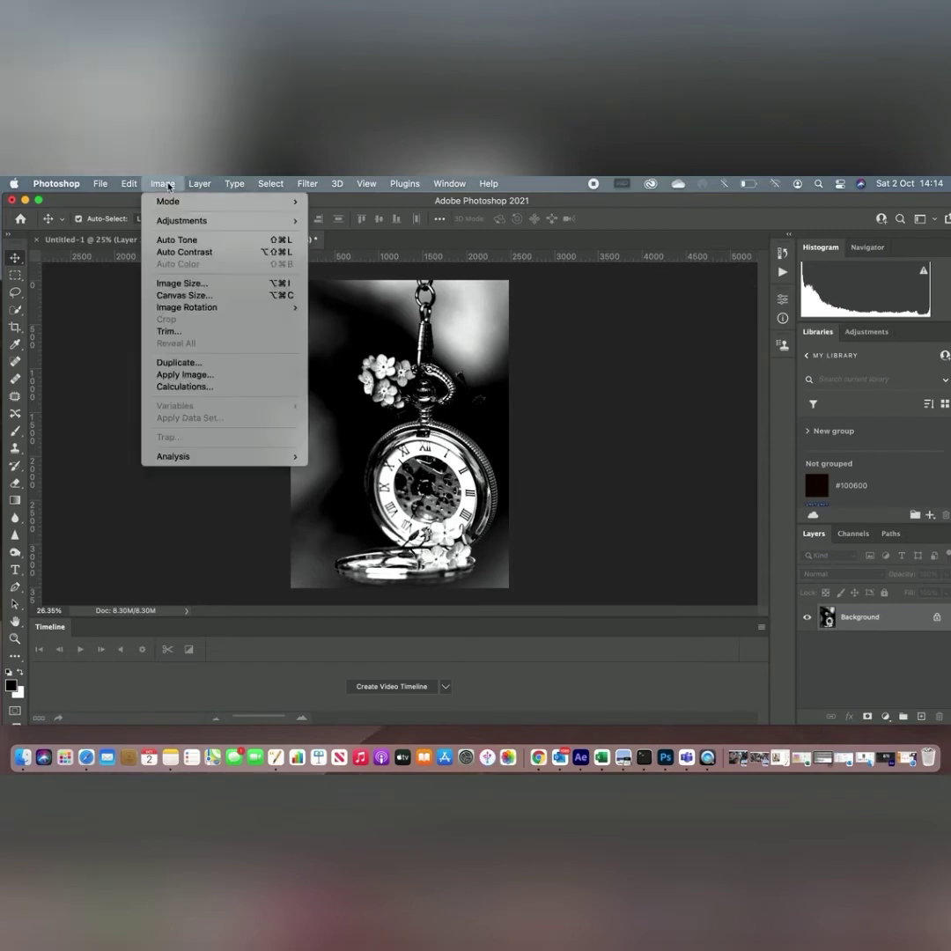
pyautogui.moveTo(173, 204)
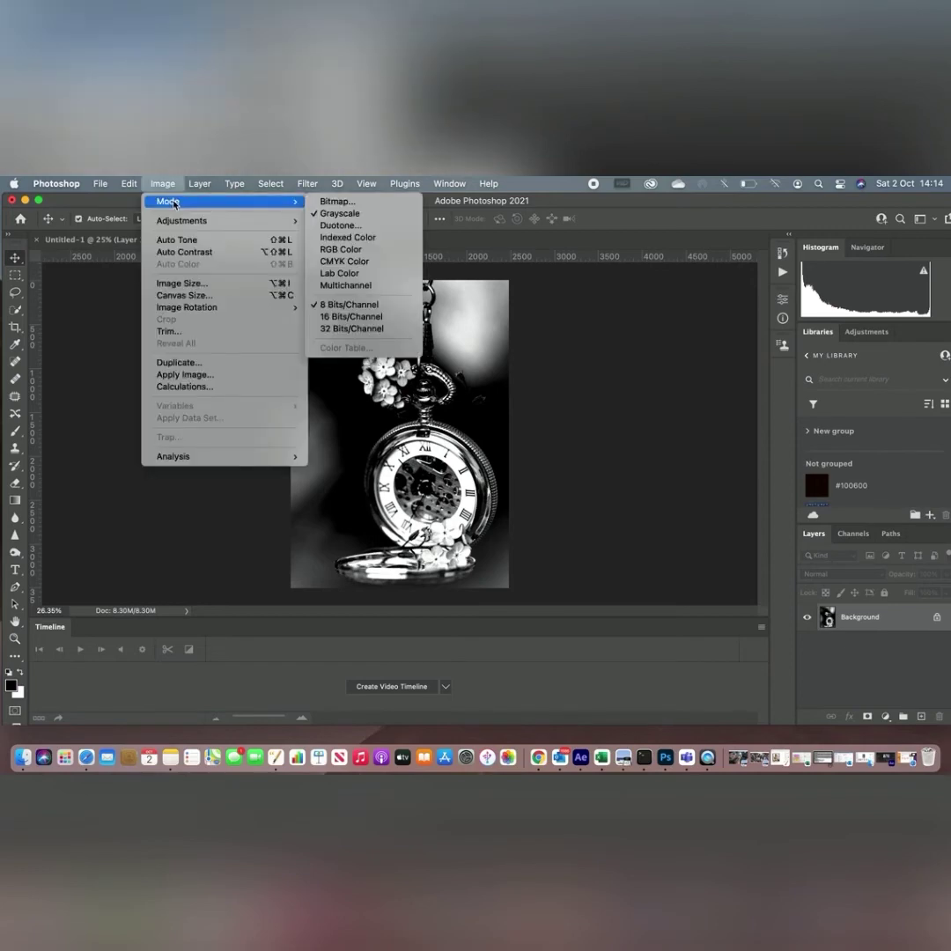
pyautogui.click(344, 202)
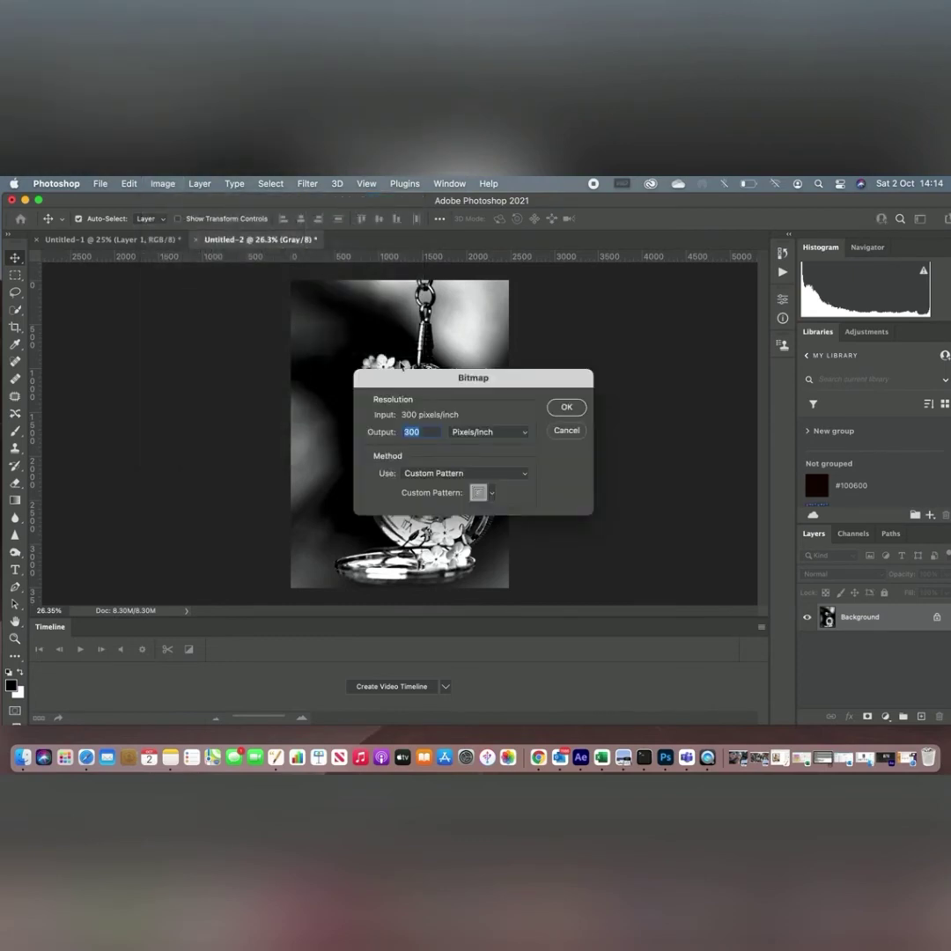
pyautogui.click(525, 476)
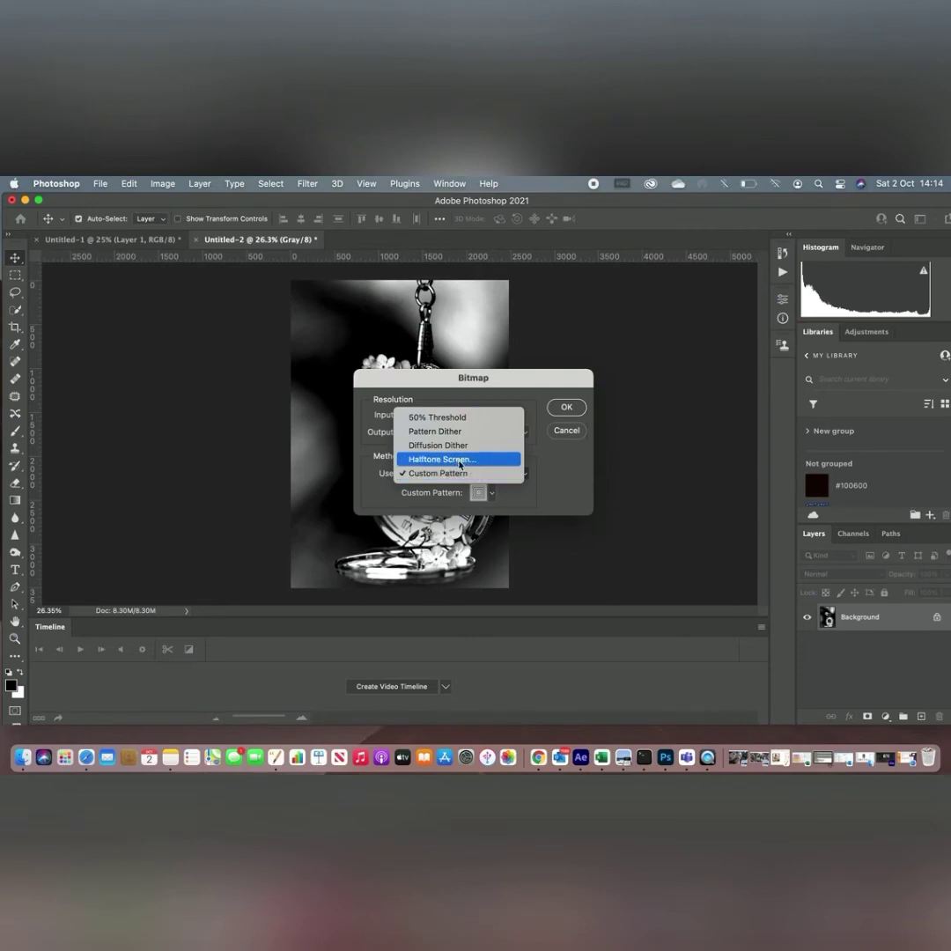
pyautogui.click(453, 460)
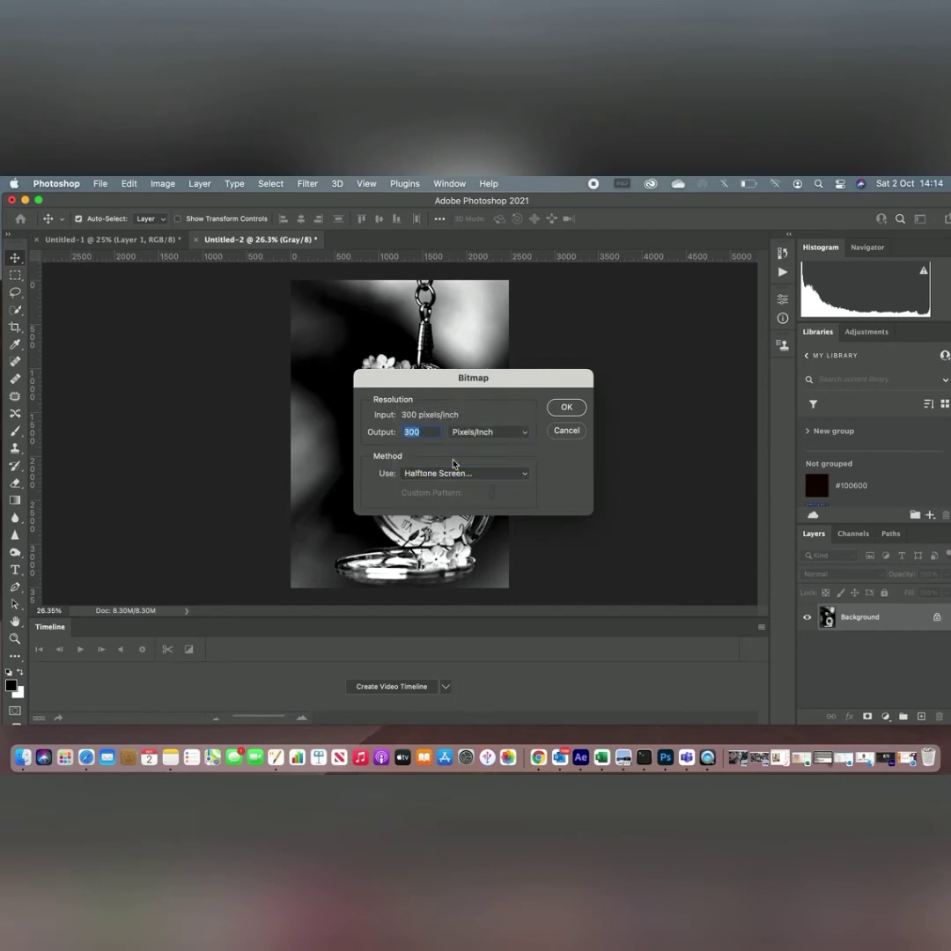
pyautogui.click(566, 408)
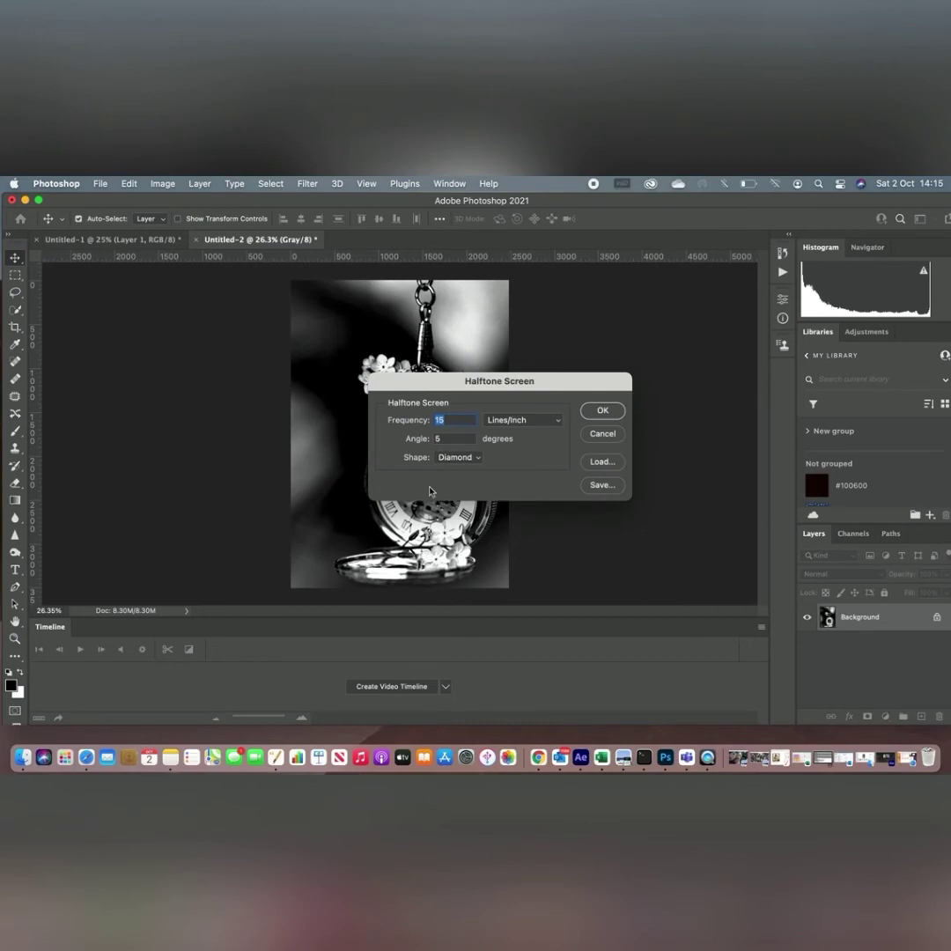
pyautogui.click(480, 461)
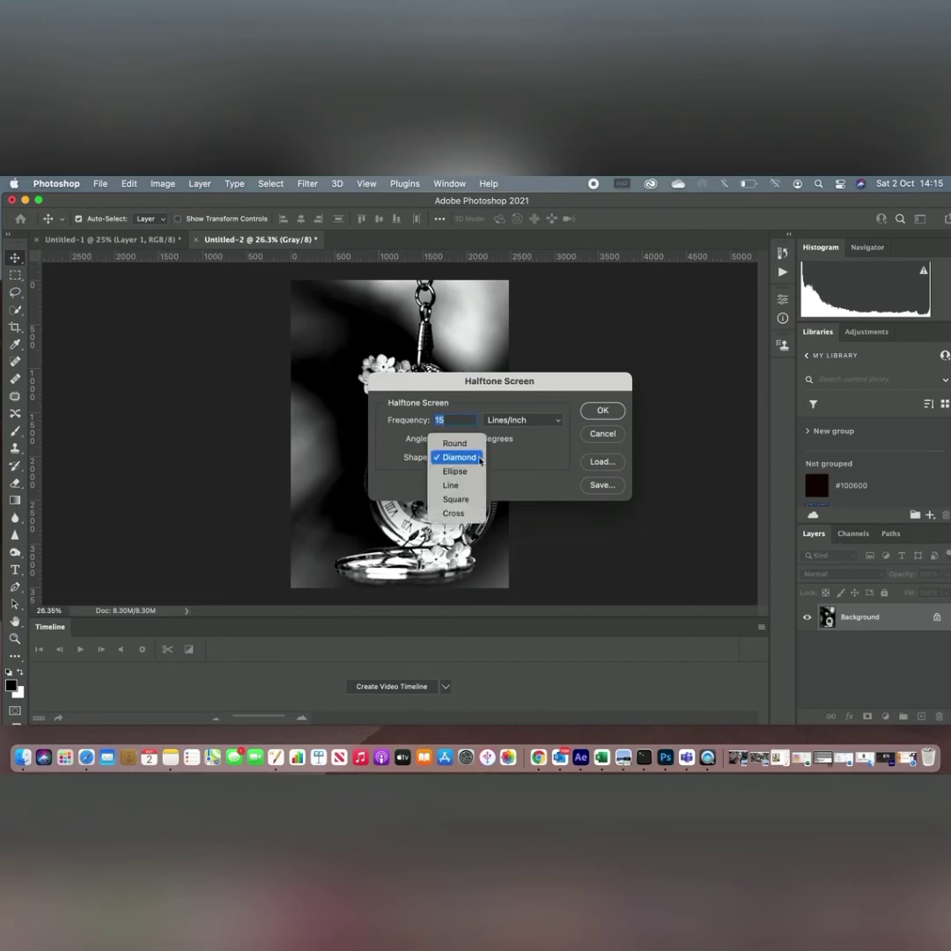
pyautogui.click(465, 445)
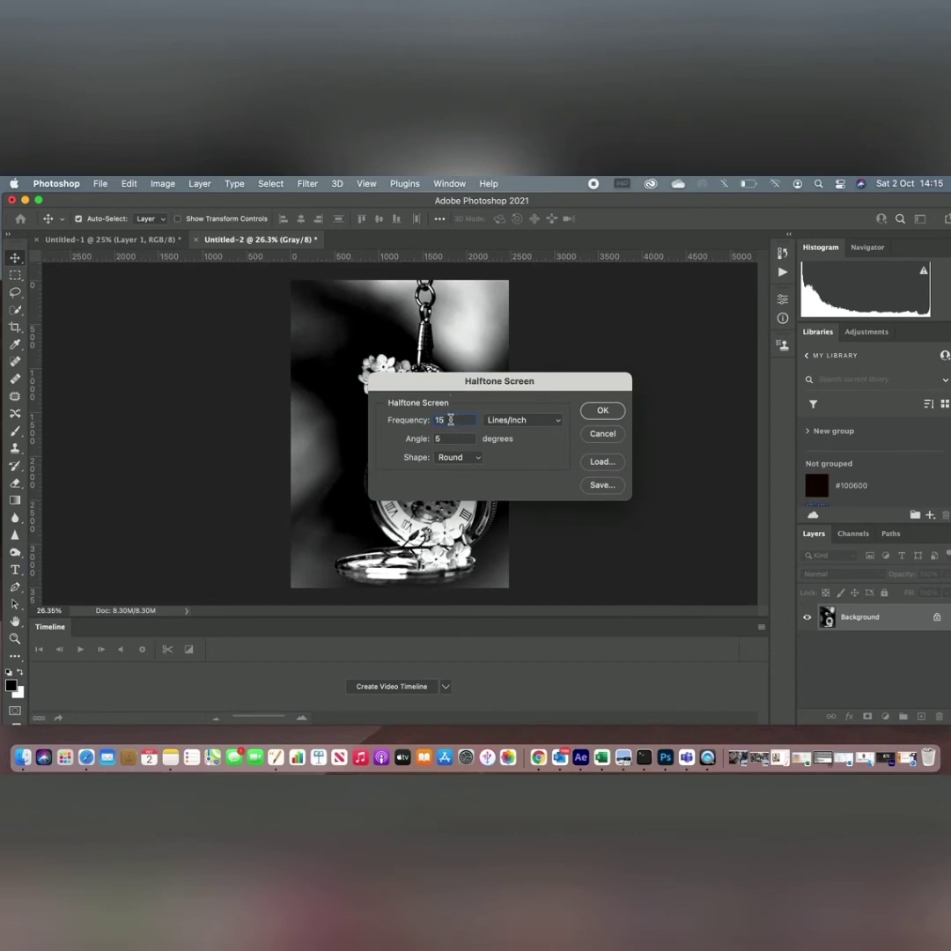
pyautogui.write('1')
pyautogui.click(602, 412)
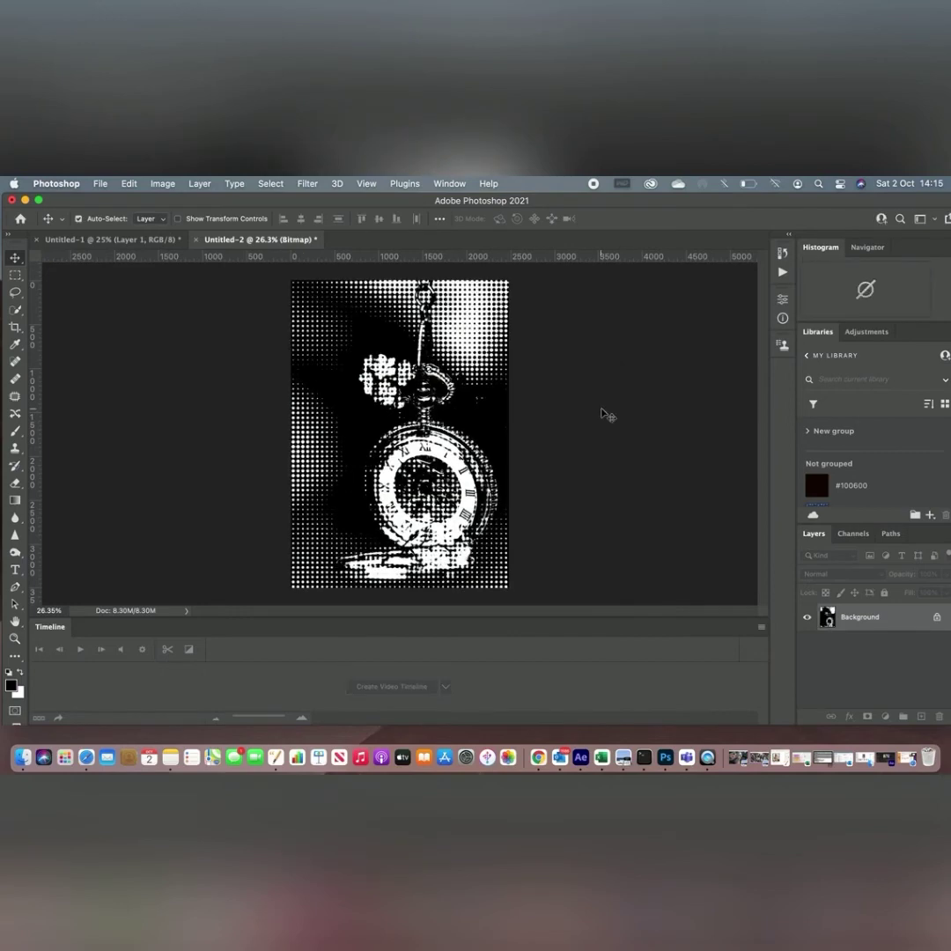
# - Check the halftone dots on the pocket watch image, and undo its Bitmap conversion
pyautogui.scroll(5, 470, 406)
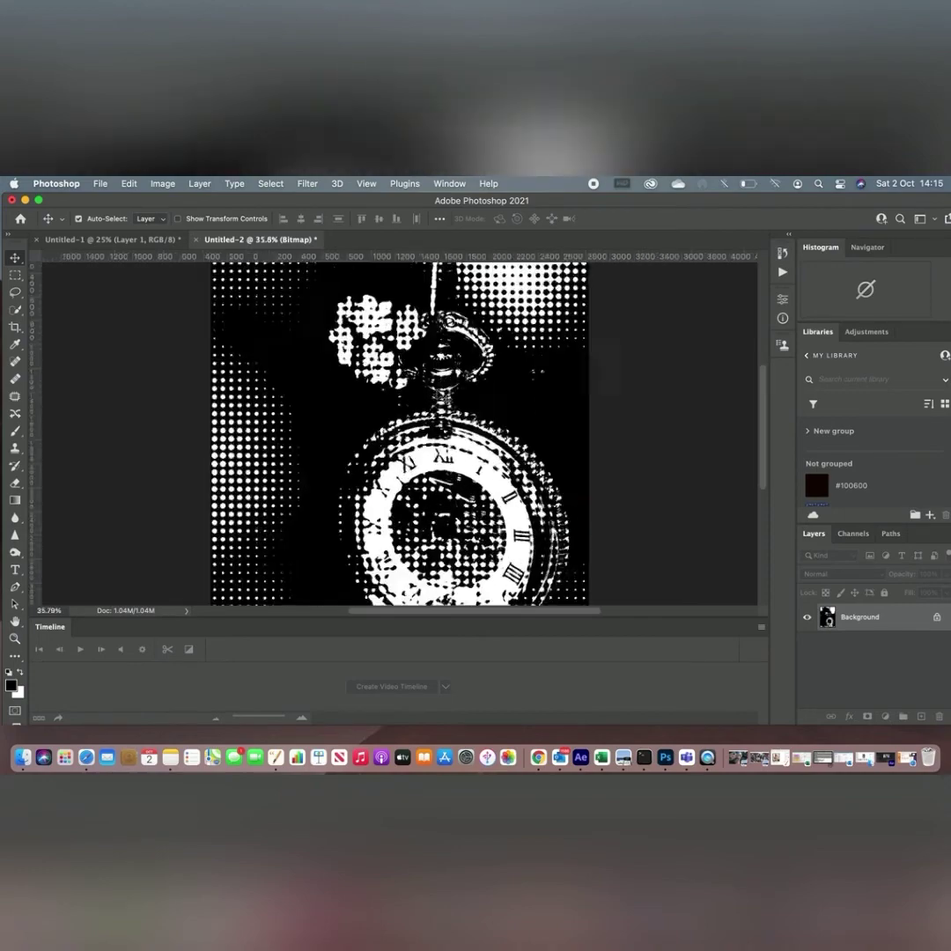
pyautogui.scroll(5, 443, 396)
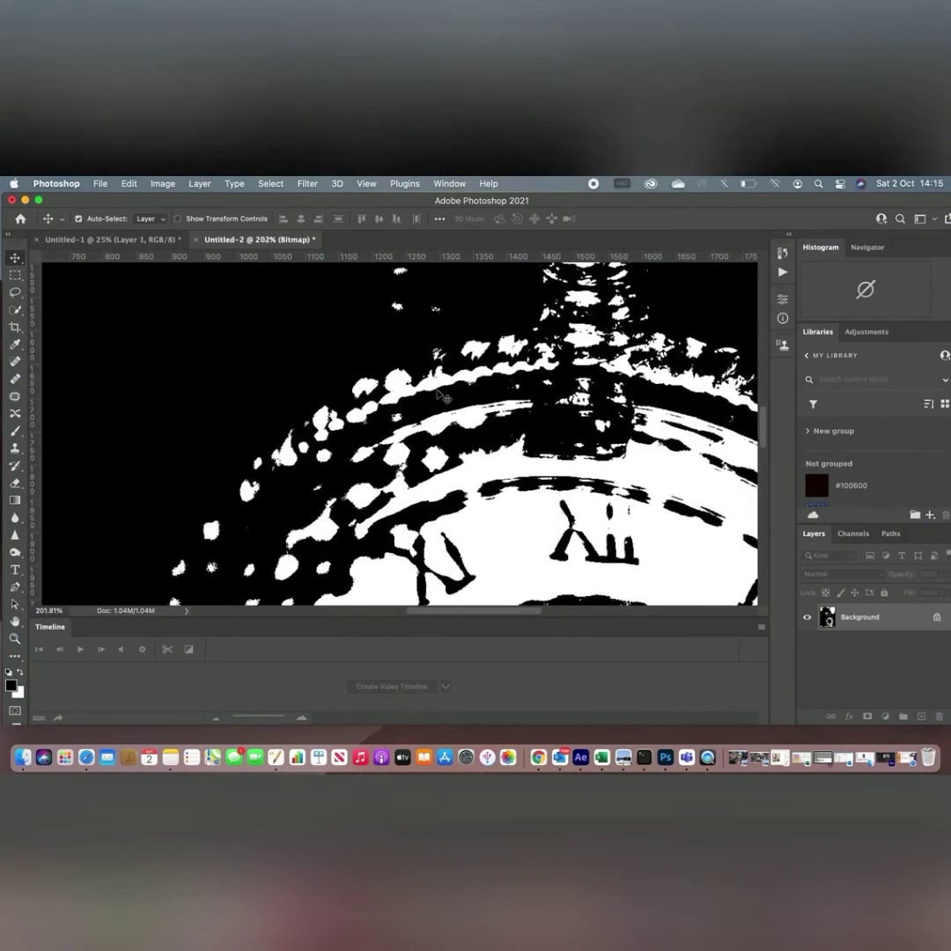
pyautogui.scroll(-10, 443, 396)
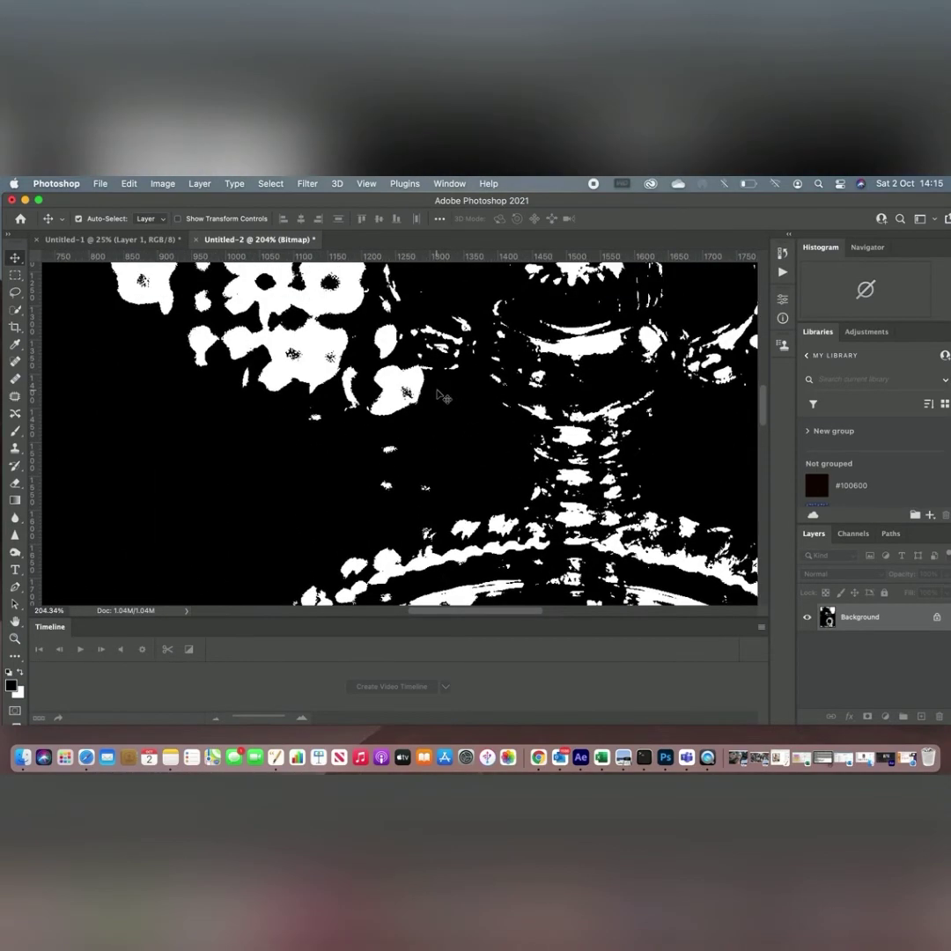
pyautogui.scroll(-5, 444, 398)
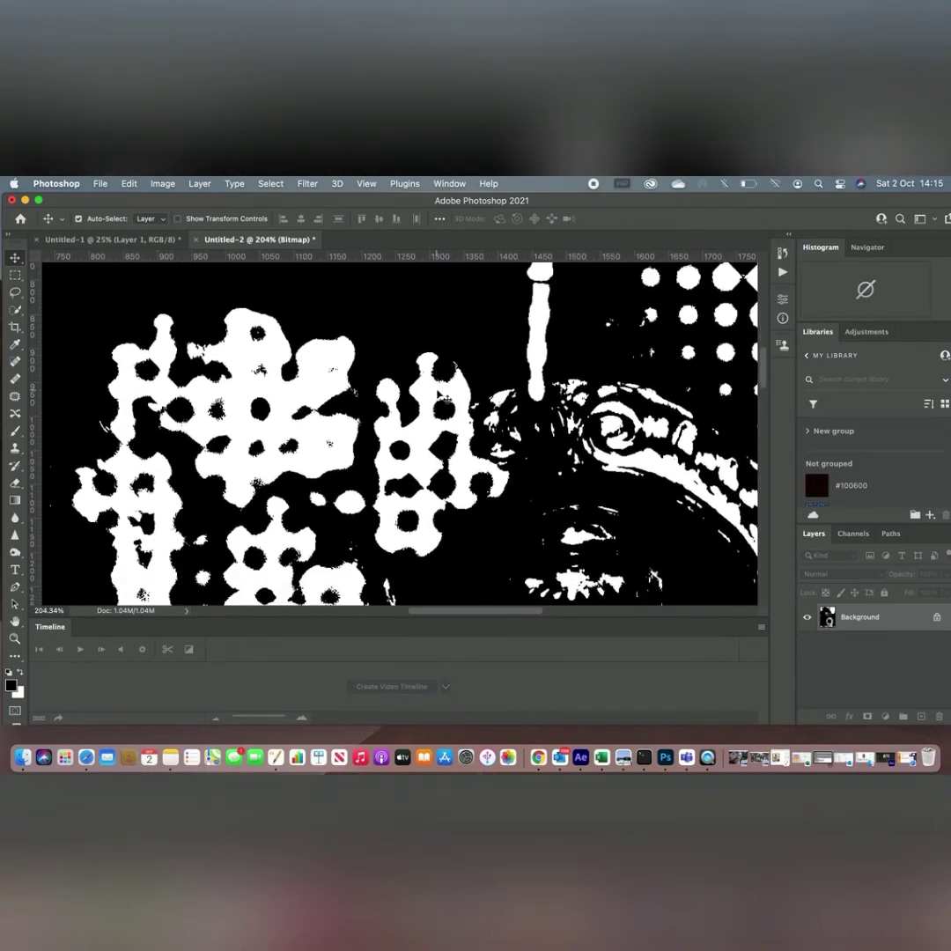
pyautogui.scroll(-10, 458, 393)
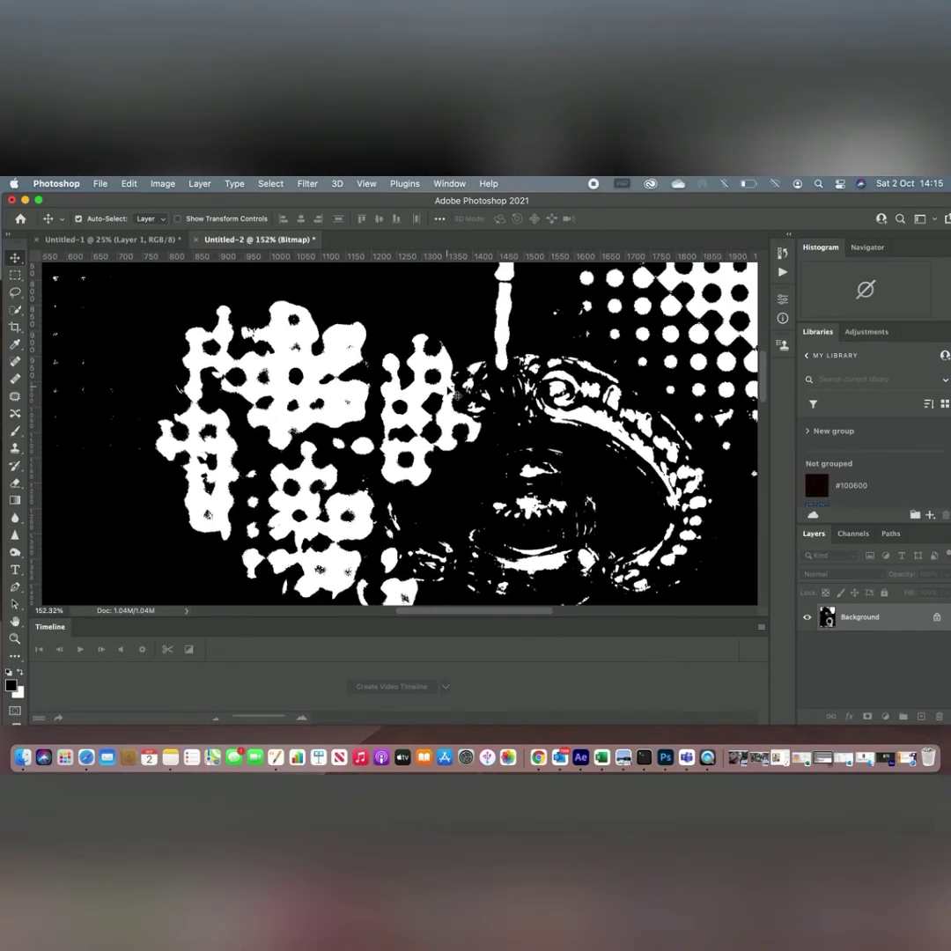
pyautogui.scroll(-4, 447, 394)
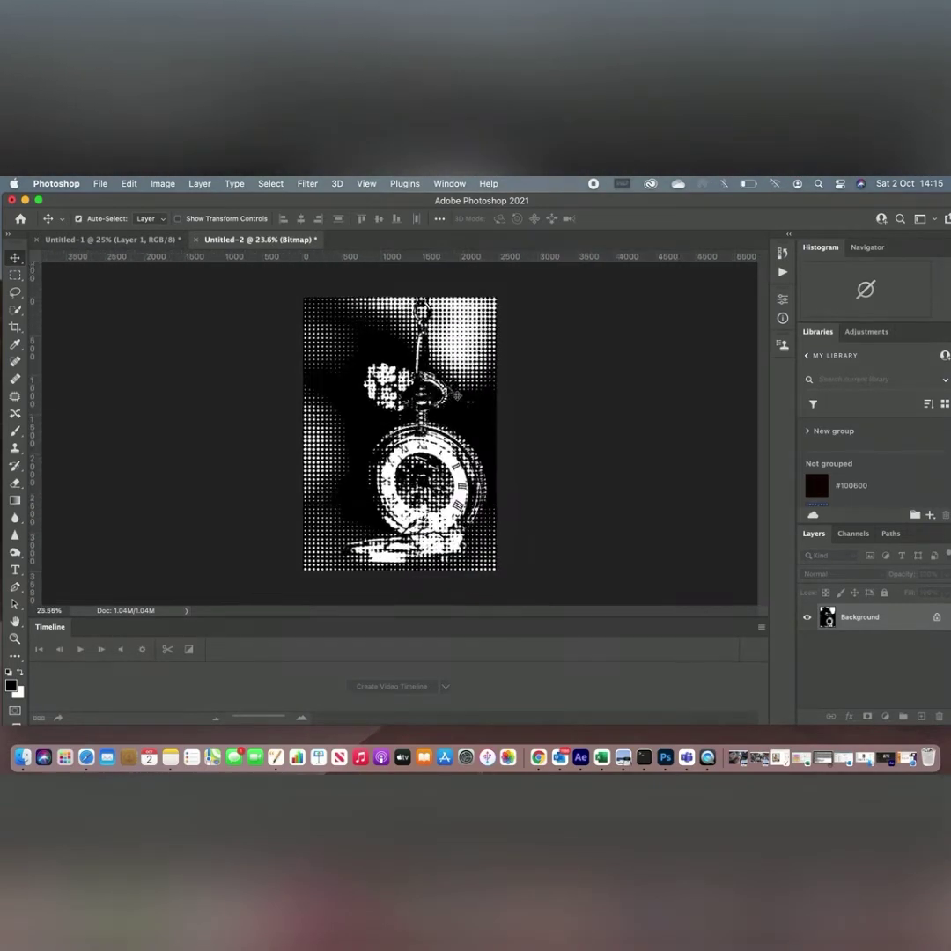
pyautogui.click(129, 185)
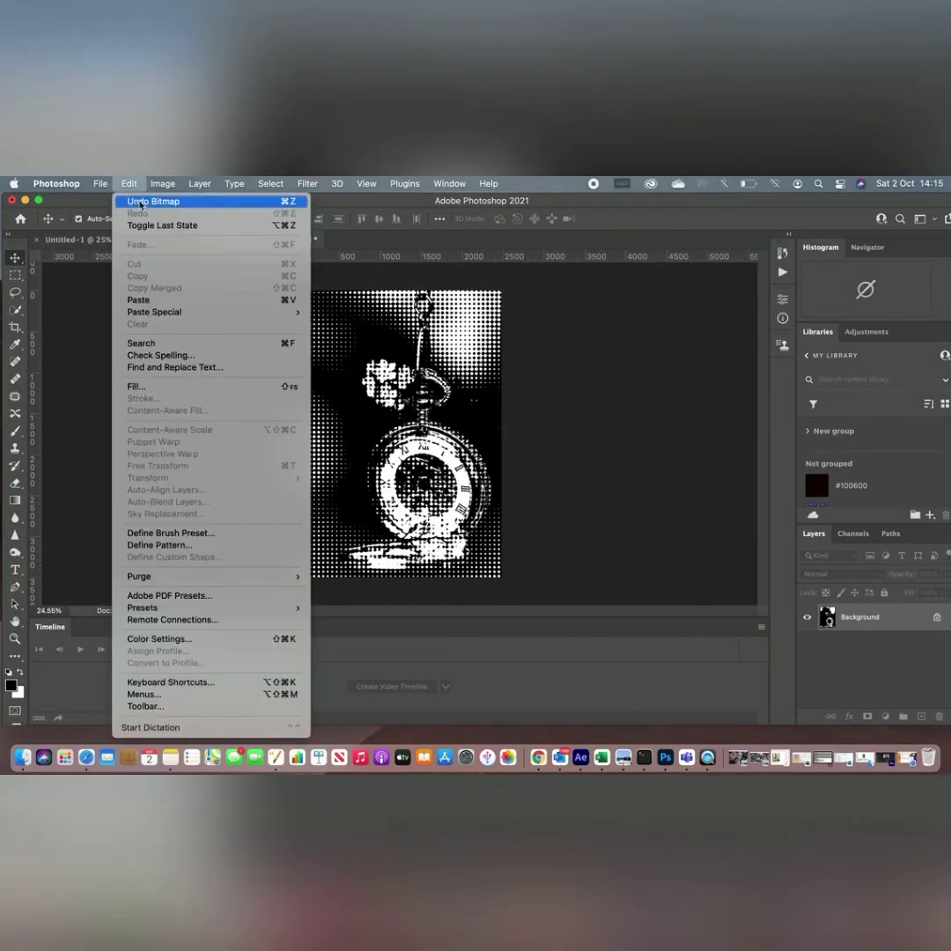
pyautogui.click(139, 203)
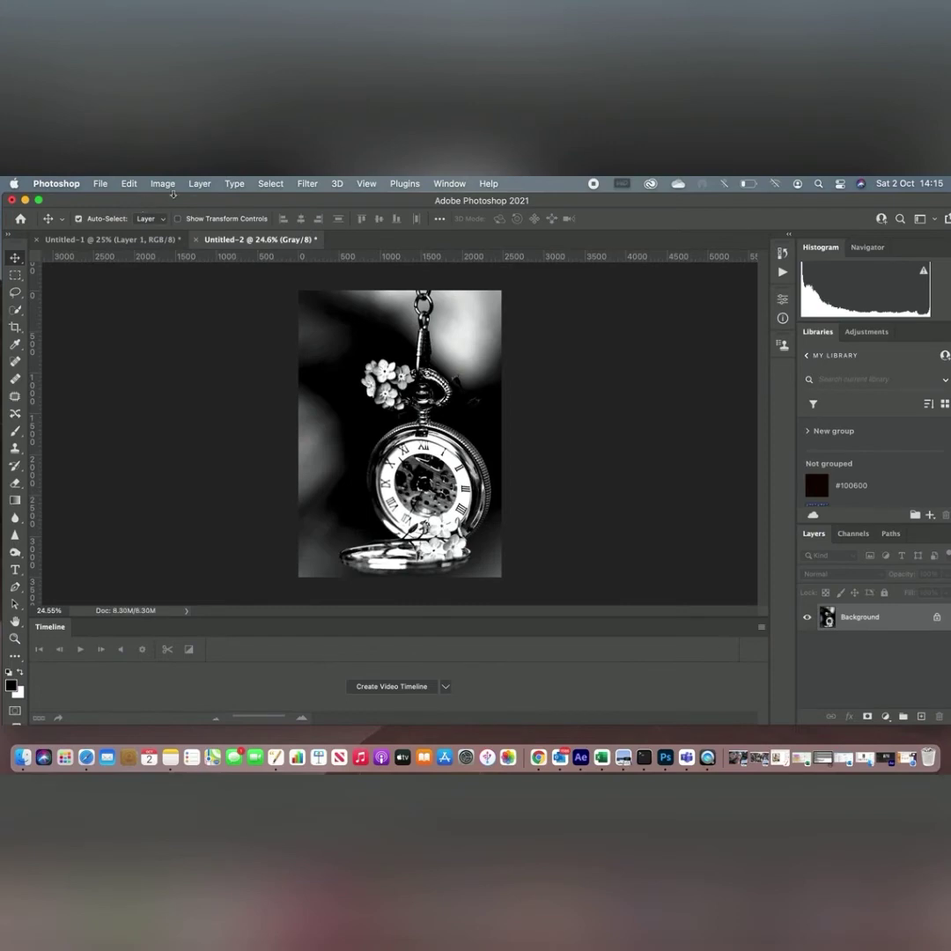
# - Convert the grayscale pocket watch image to Bitmap at 300 pixels/inch, using a finer, higher-frequency Round halftone screen at a 5-degree angle
pyautogui.click(162, 185)
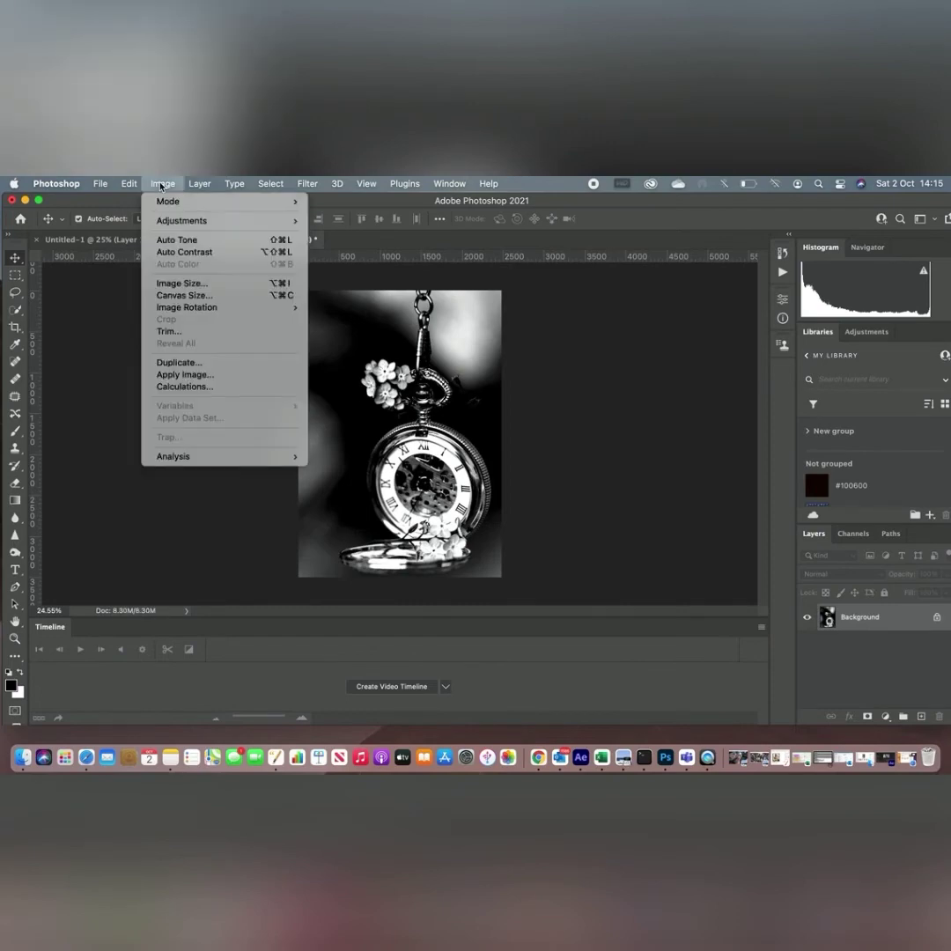
pyautogui.moveTo(169, 204)
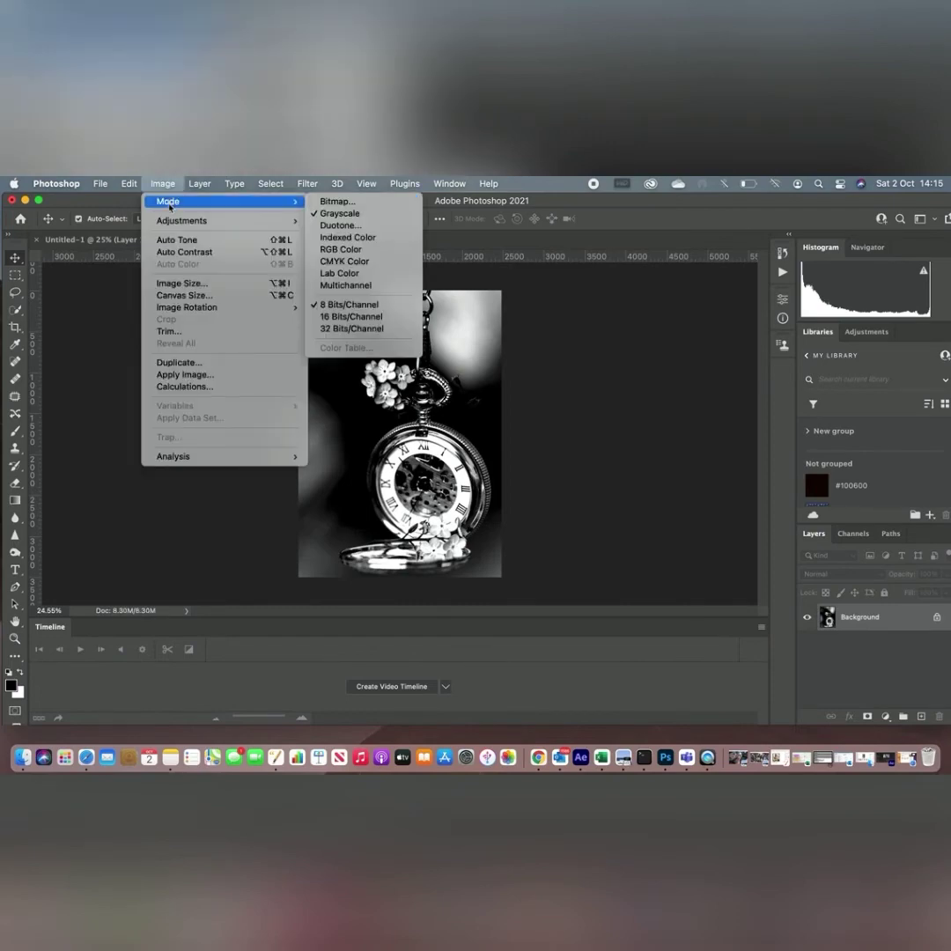
pyautogui.click(339, 202)
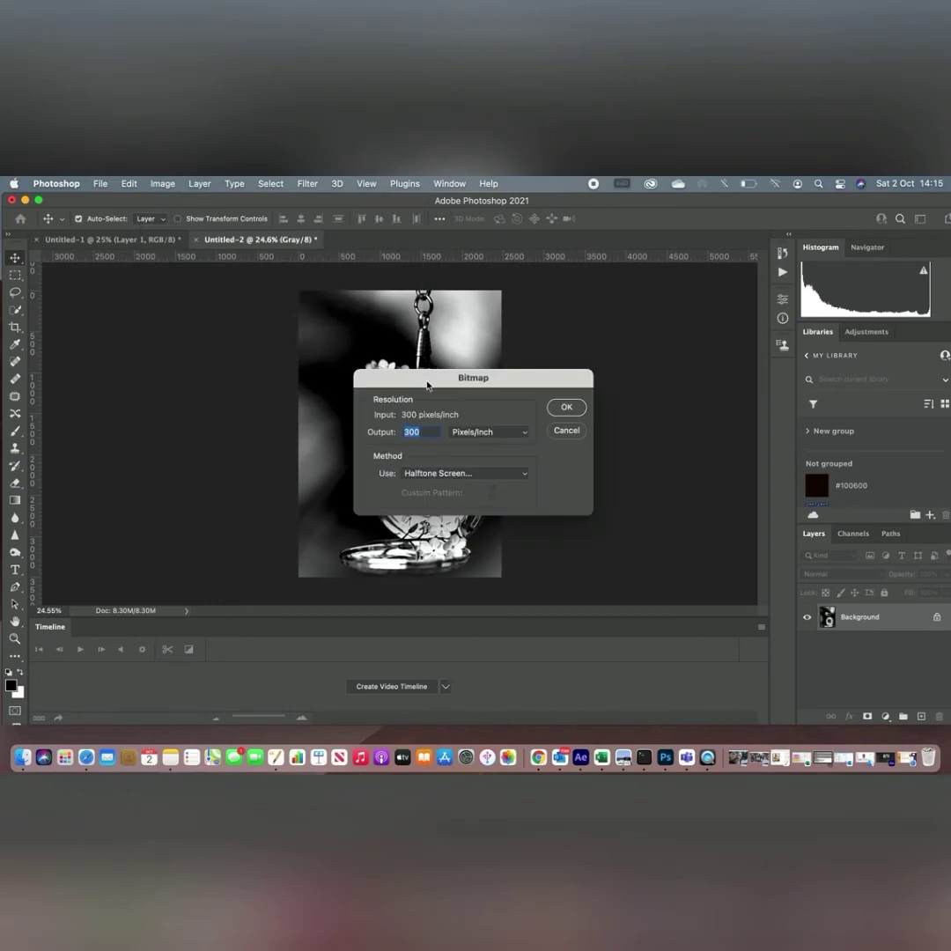
pyautogui.click(566, 408)
pyautogui.click(566, 408)
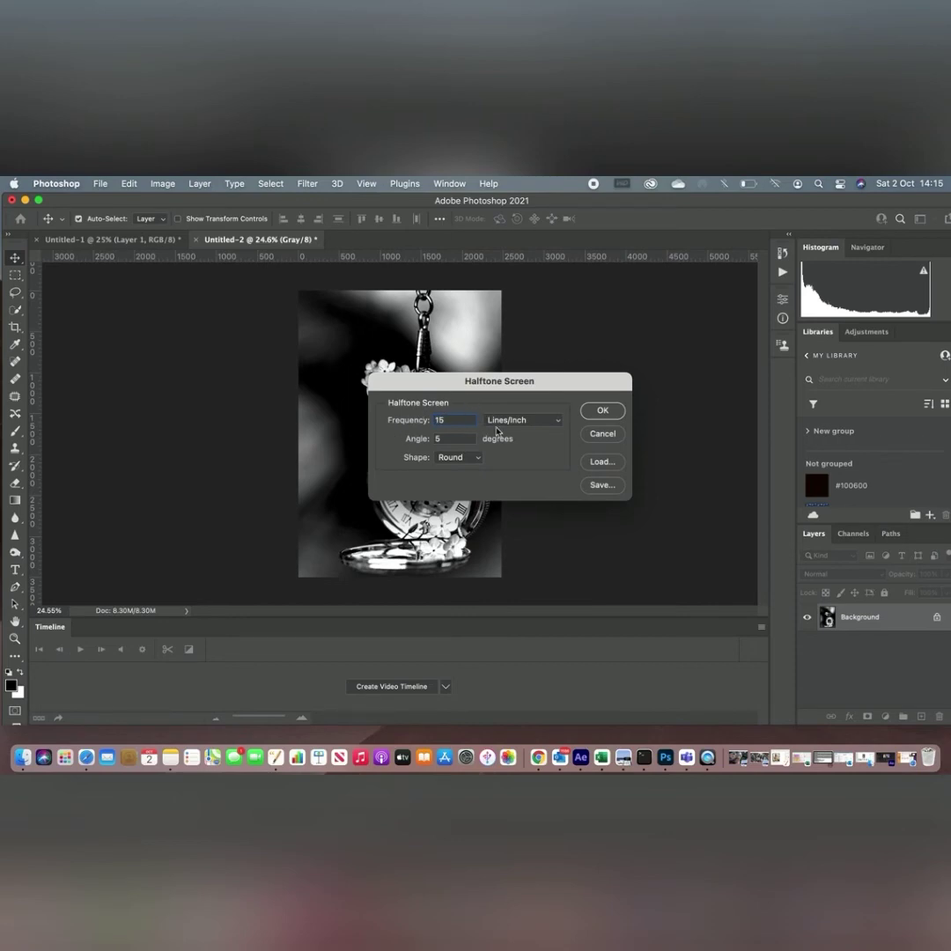
pyautogui.click(602, 411)
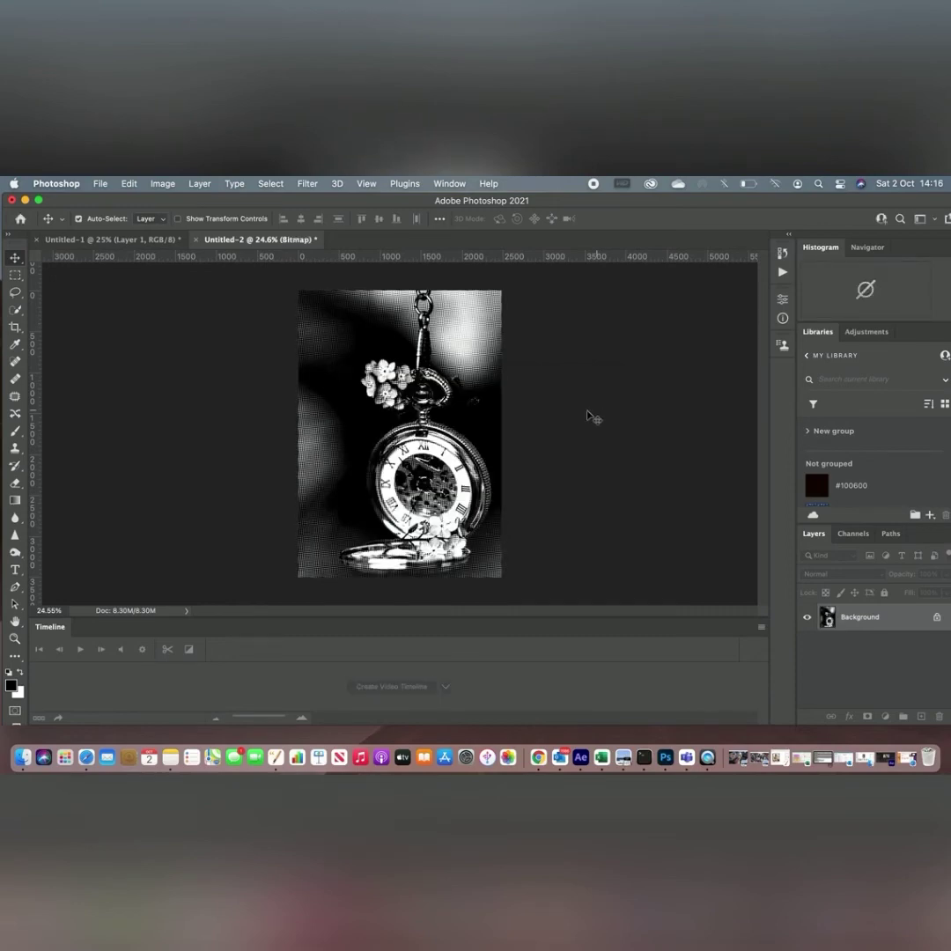
# - Examine the finer halftone dot pattern up close across the watch dial, casing and flowers, and over the whole image
pyautogui.scroll(10, 407, 395)
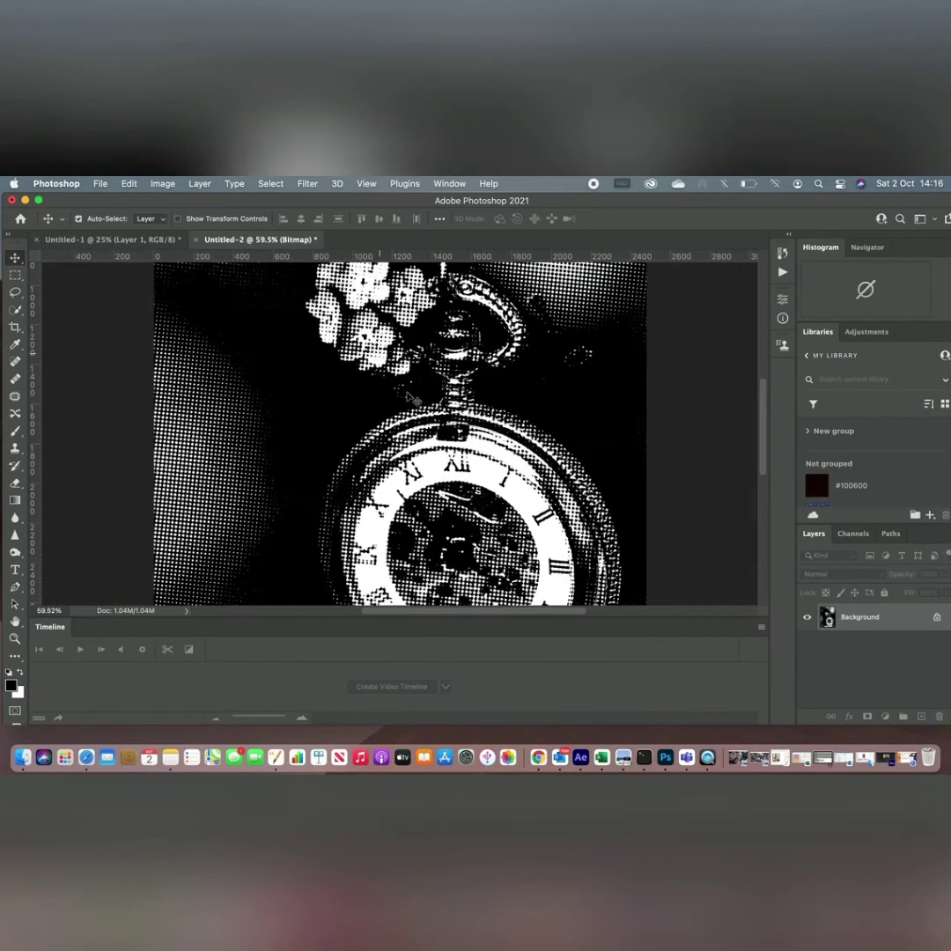
pyautogui.scroll(10, 406, 396)
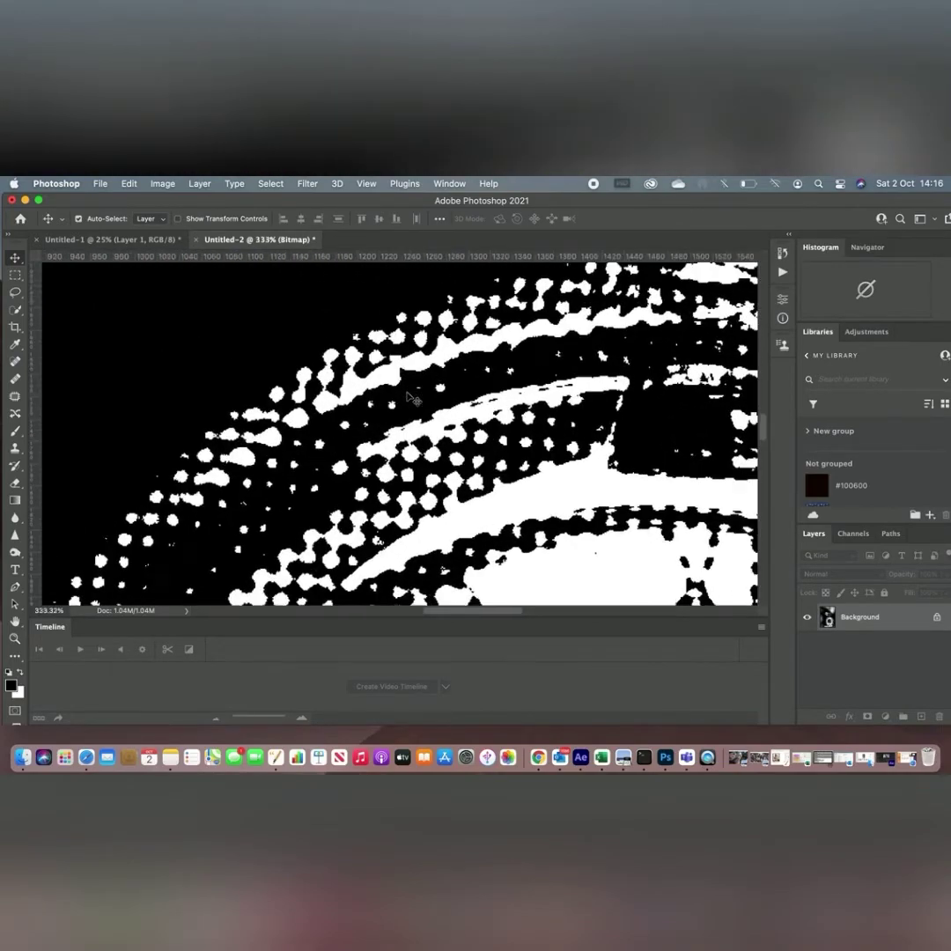
pyautogui.scroll(-10, 406, 395)
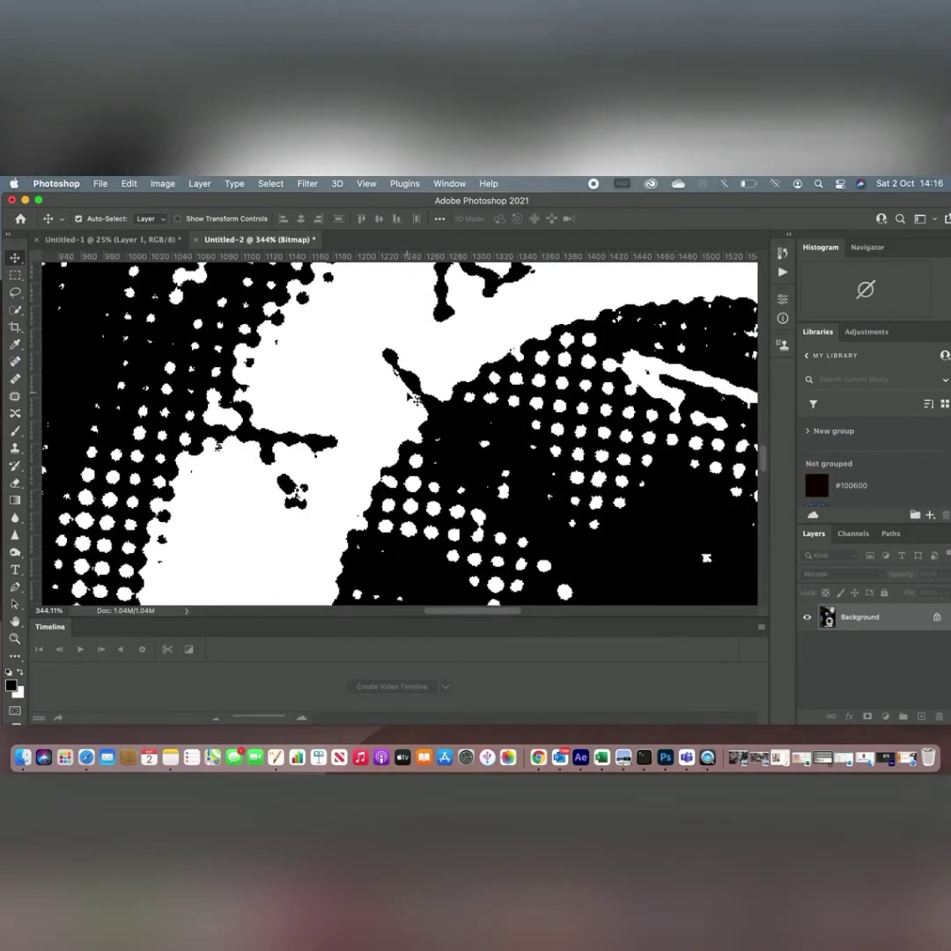
pyautogui.scroll(-5, 409, 398)
pyautogui.hscroll(5, 409, 397)
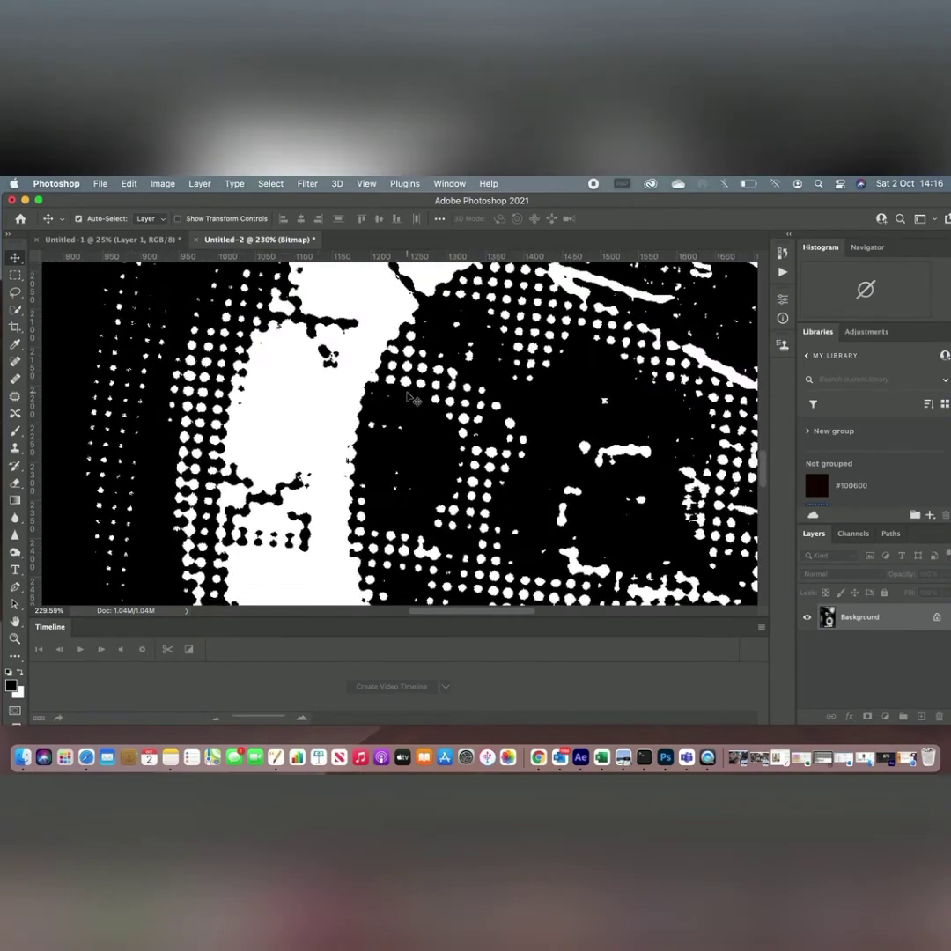
pyautogui.scroll(-5, 409, 398)
pyautogui.hscroll(3, 409, 398)
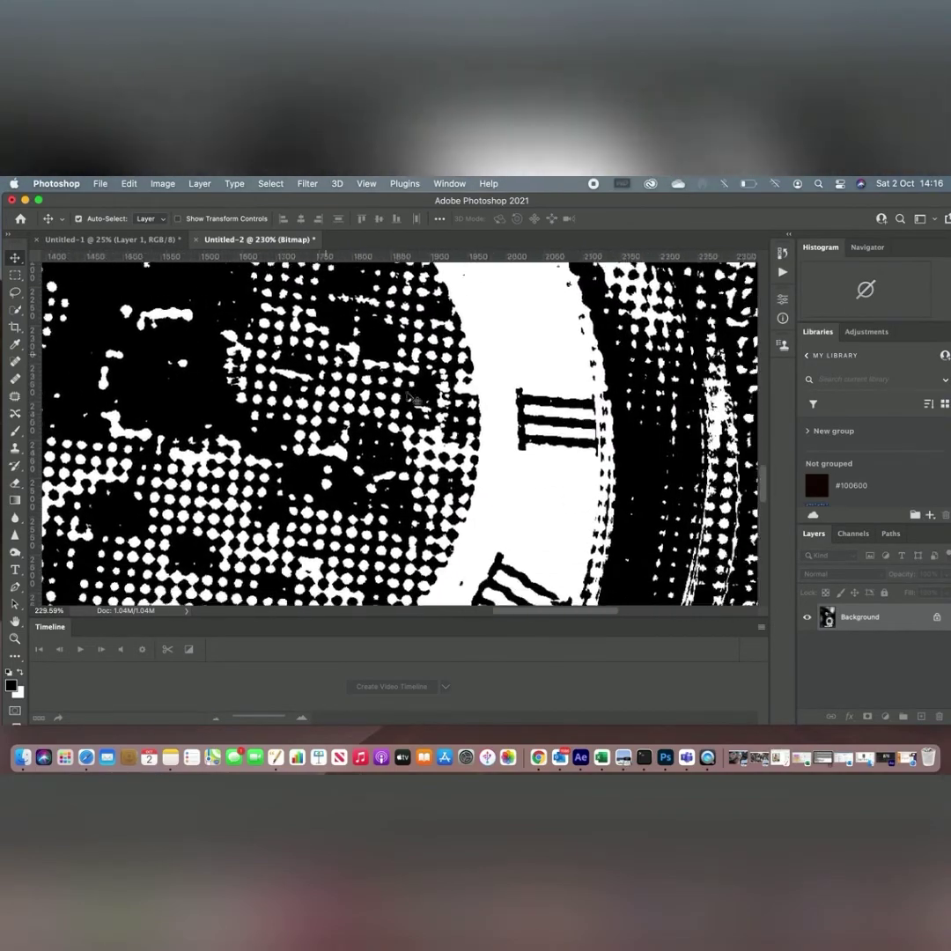
pyautogui.scroll(-8, 416, 402)
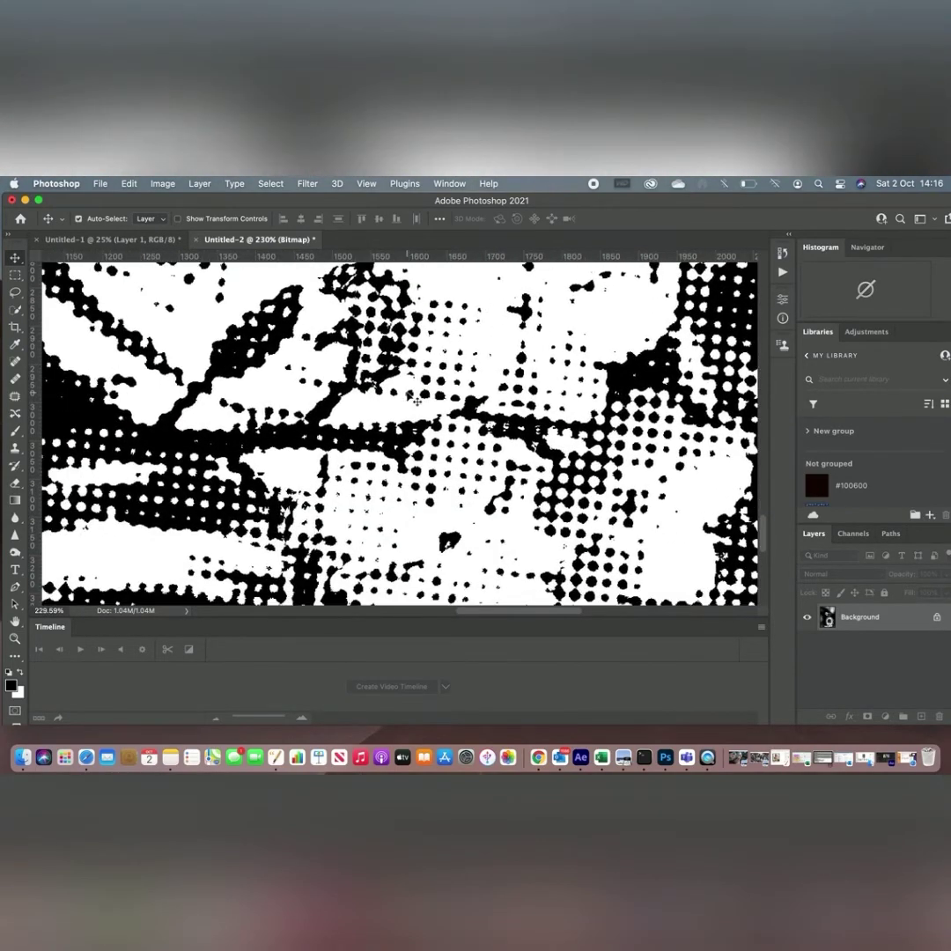
pyautogui.scroll(-5, 413, 399)
pyautogui.scroll(-6, 413, 400)
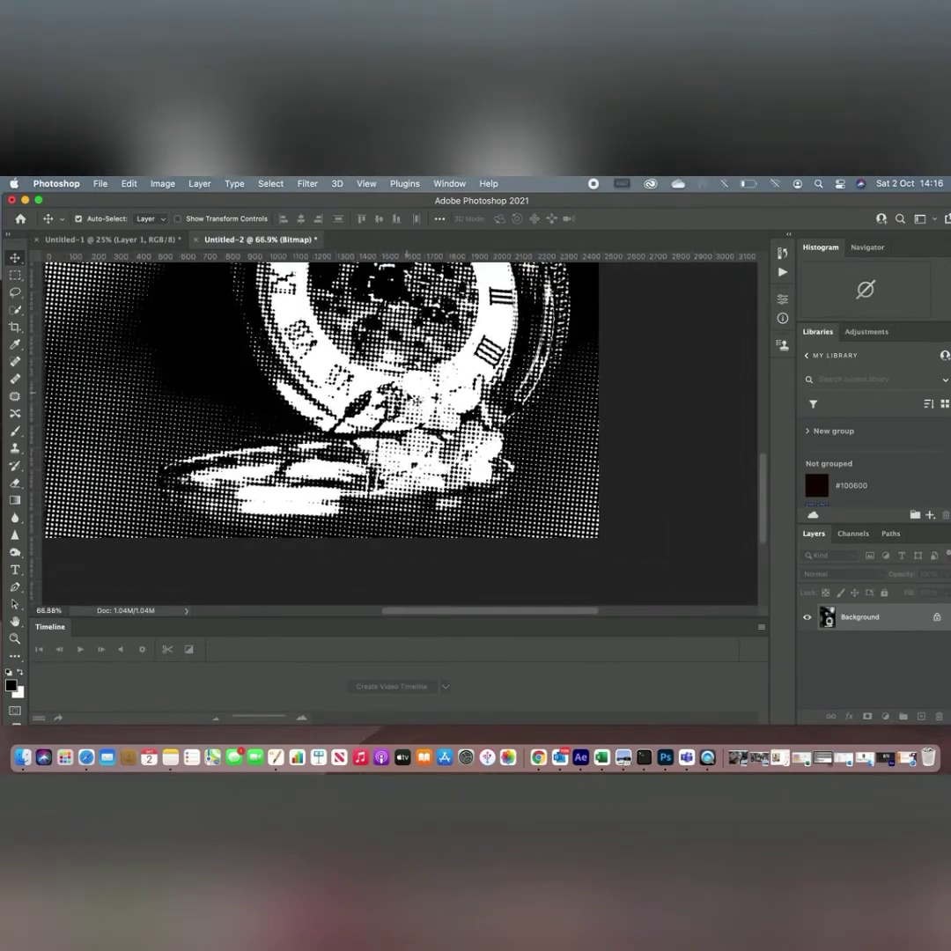
pyautogui.scroll(-5, 413, 400)
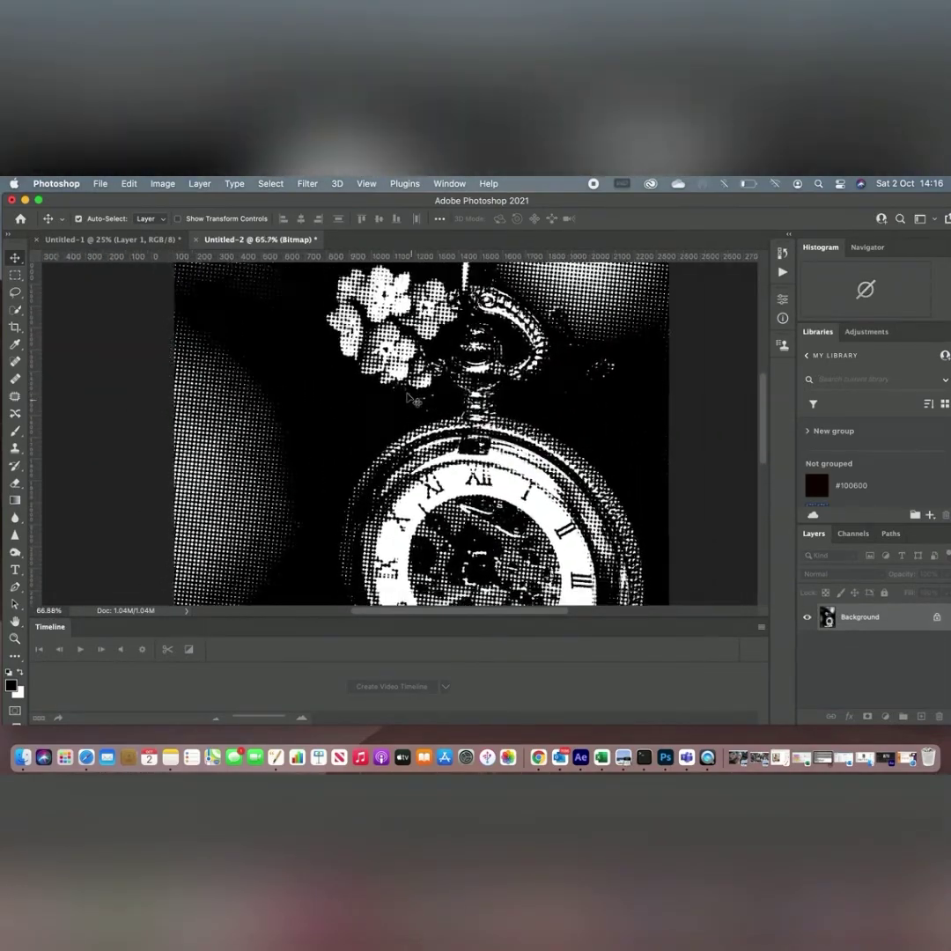
pyautogui.scroll(-2, 414, 400)
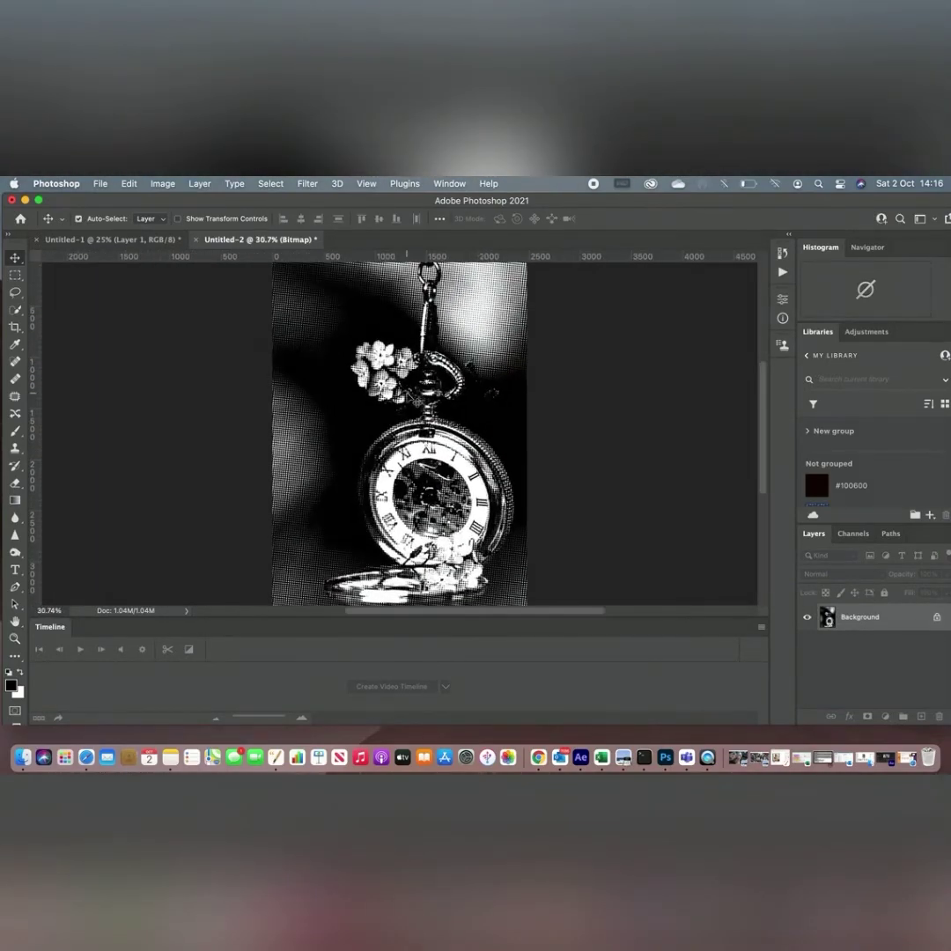
pyautogui.scroll(16, 409, 396)
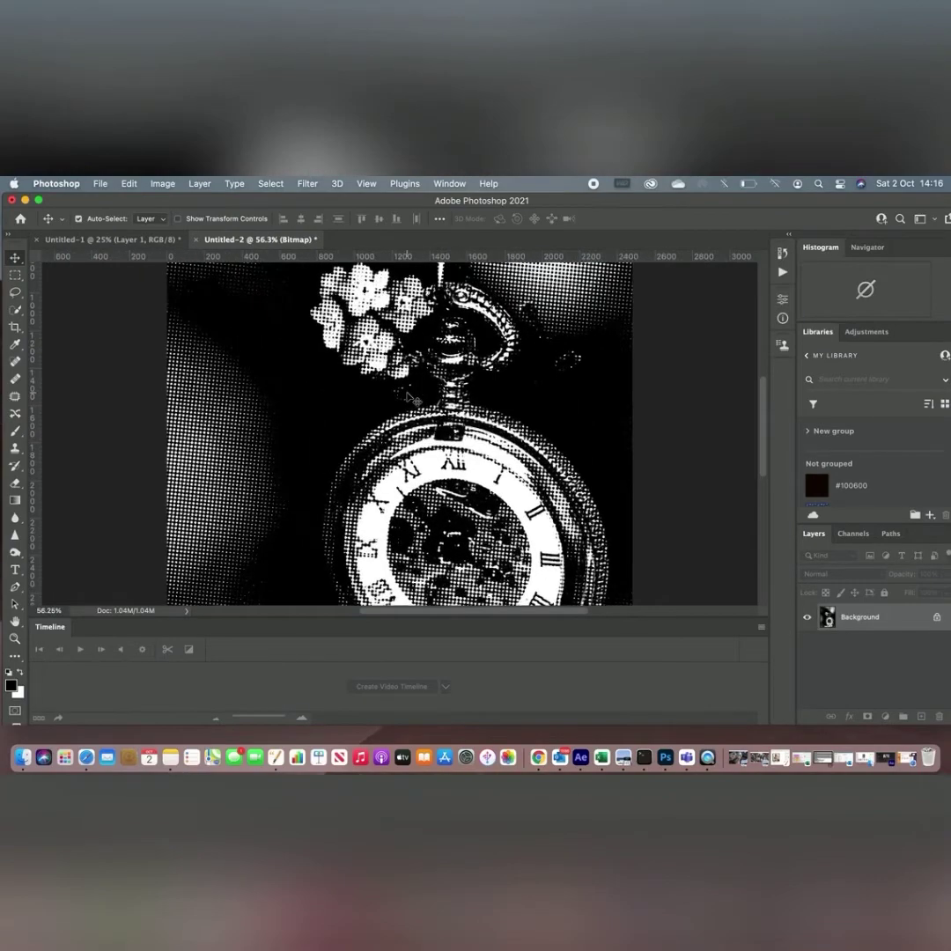
pyautogui.scroll(-14, 412, 391)
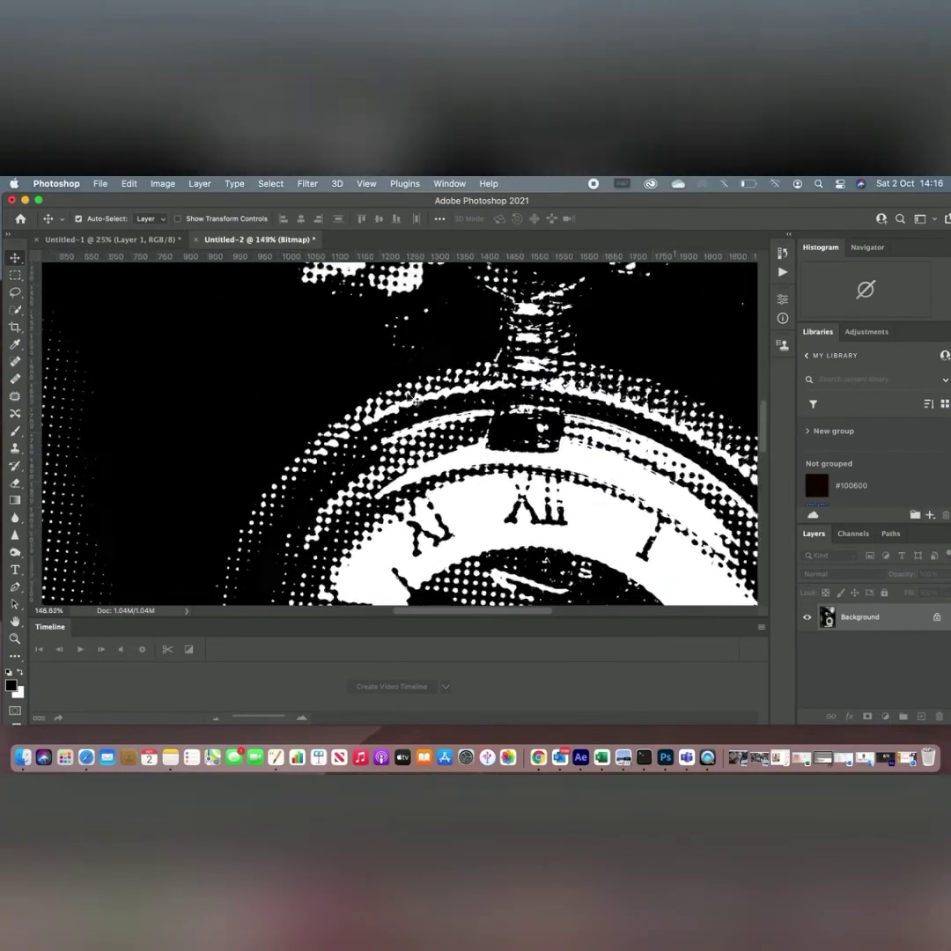
pyautogui.scroll(-2, 411, 390)
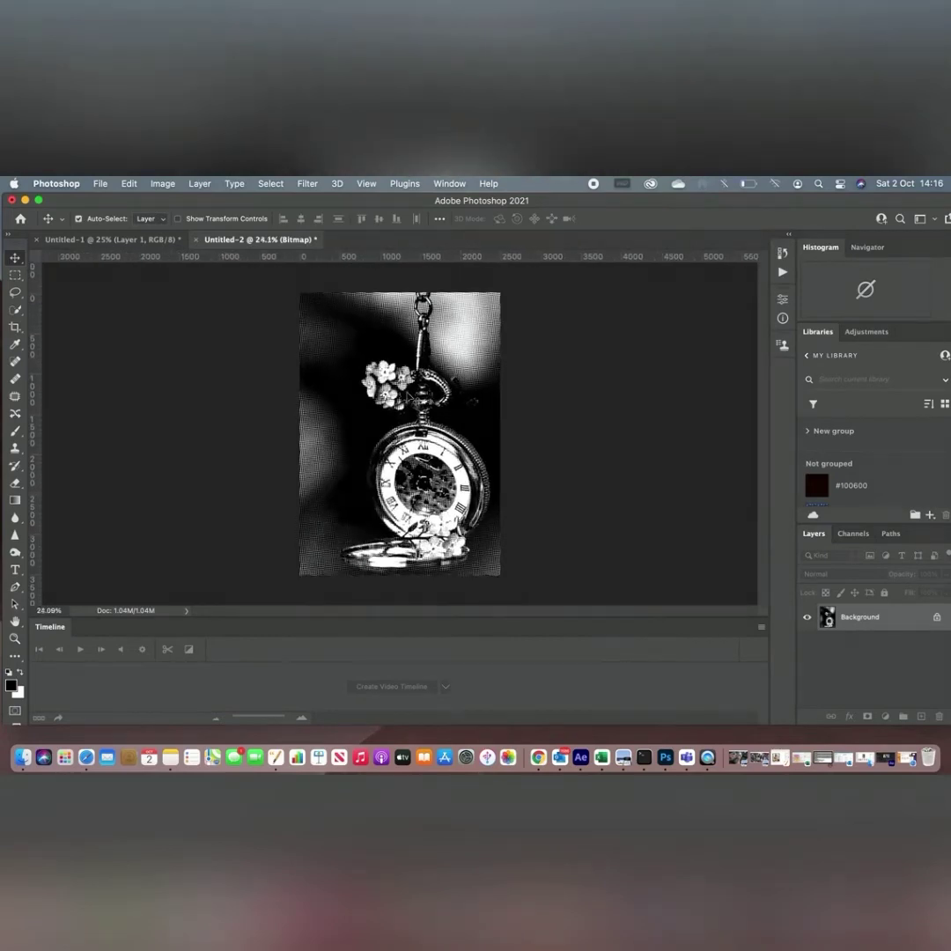
pyautogui.scroll(1, 411, 391)
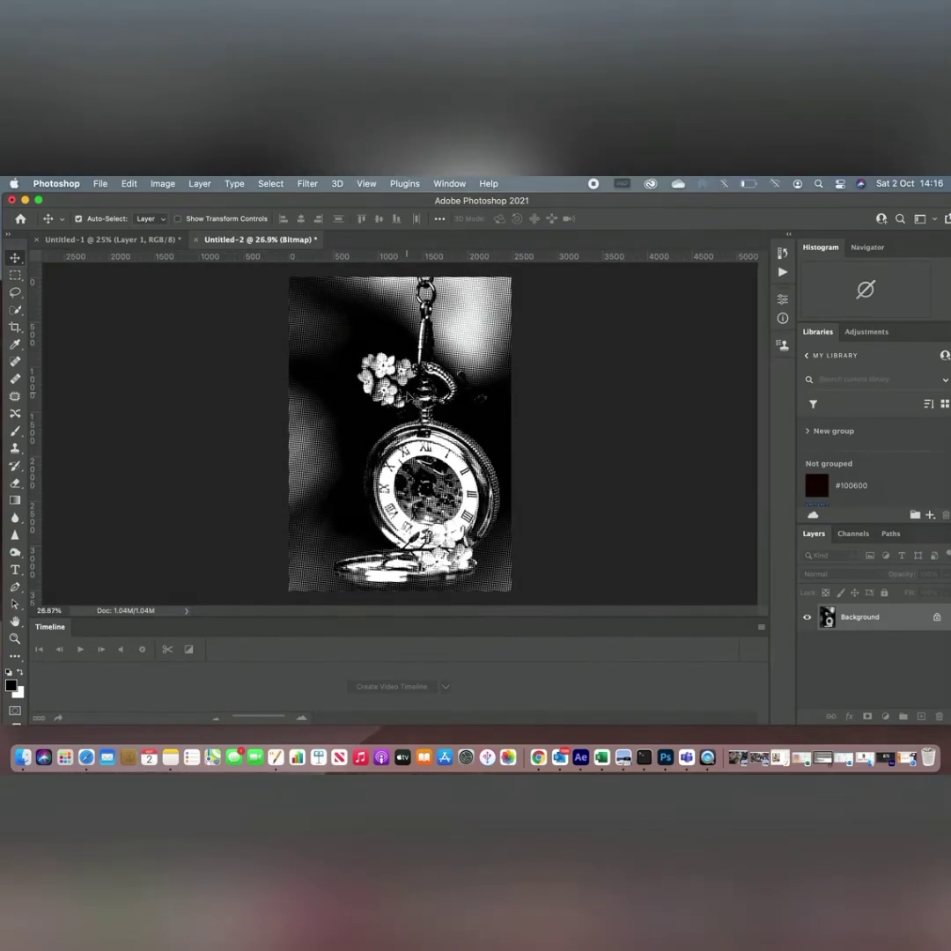
pyautogui.click(101, 184)
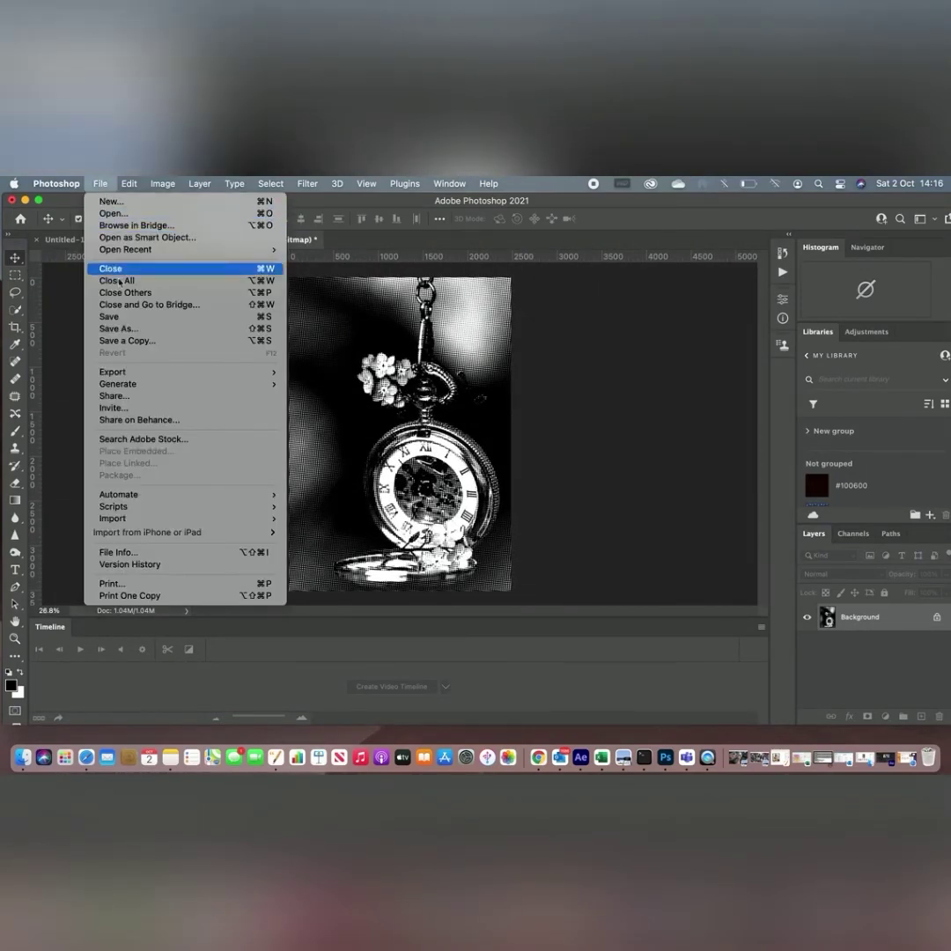
pyautogui.click(125, 341)
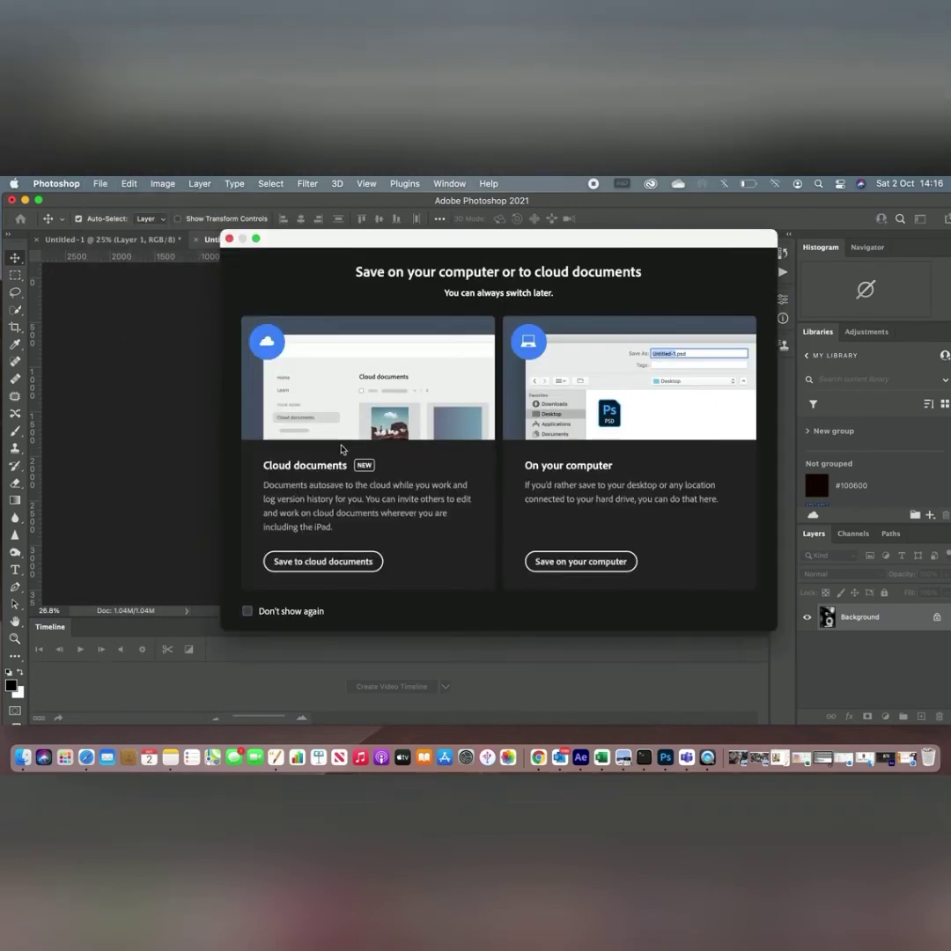
pyautogui.click(587, 565)
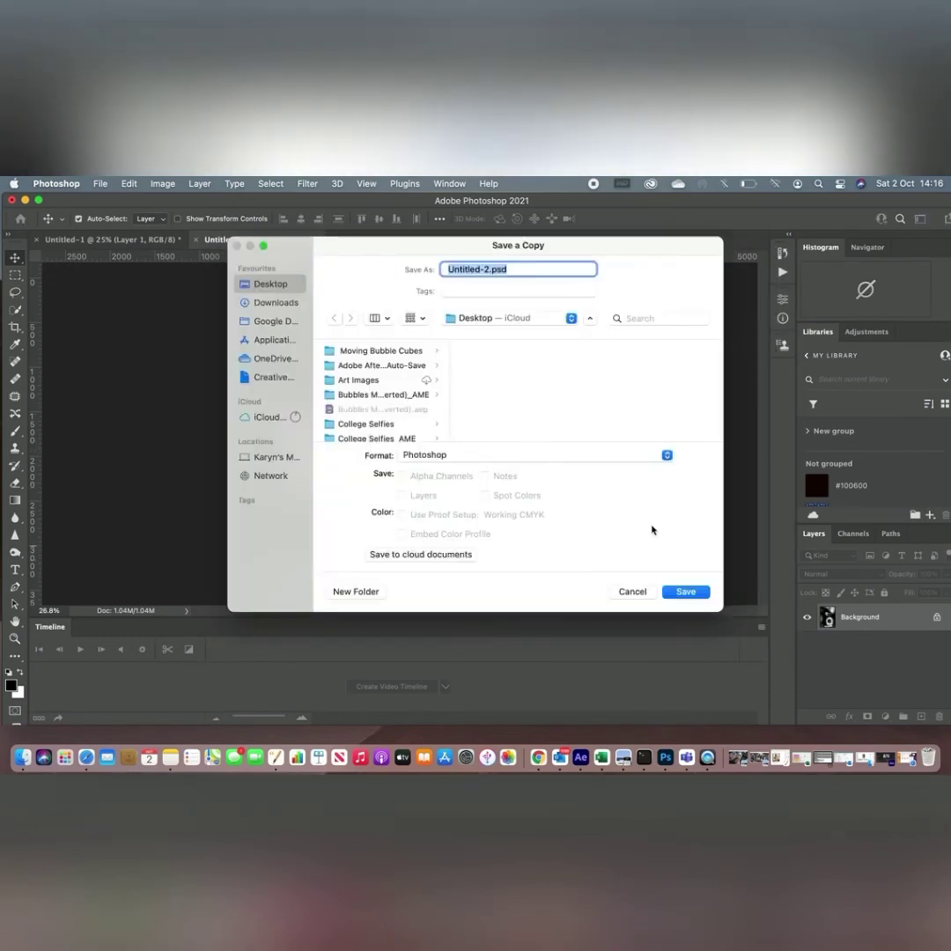
pyautogui.click(667, 456)
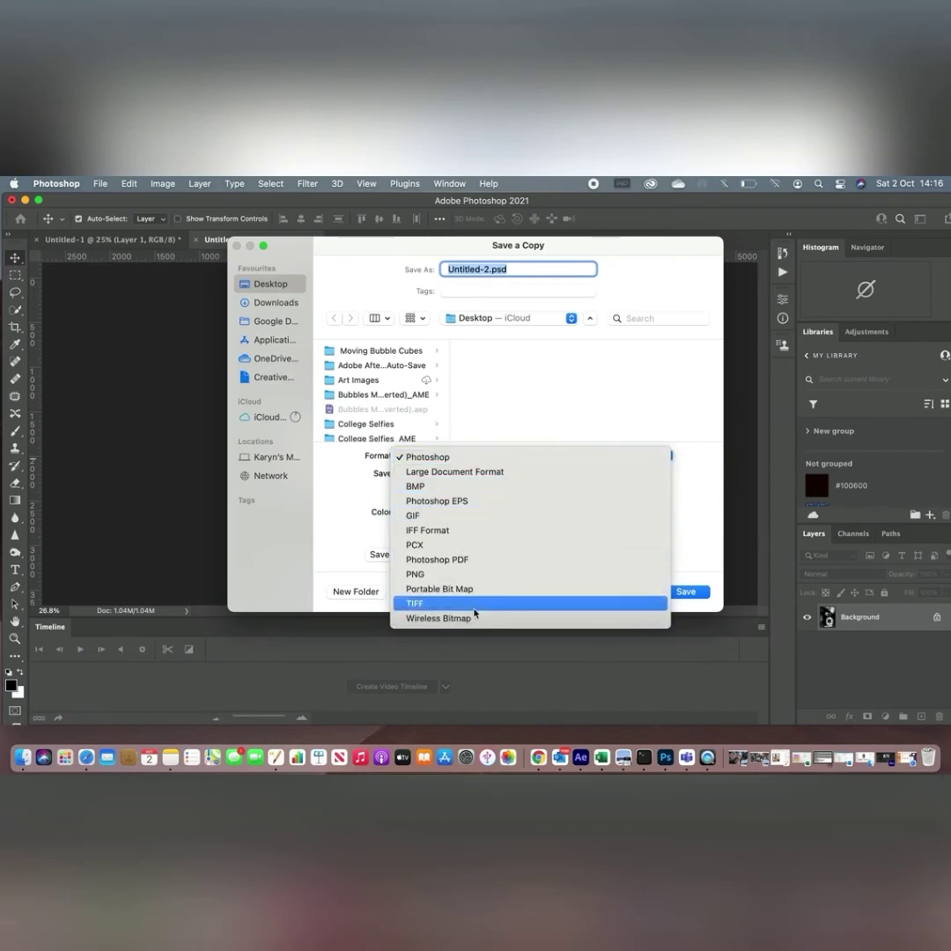
pyautogui.click(521, 419)
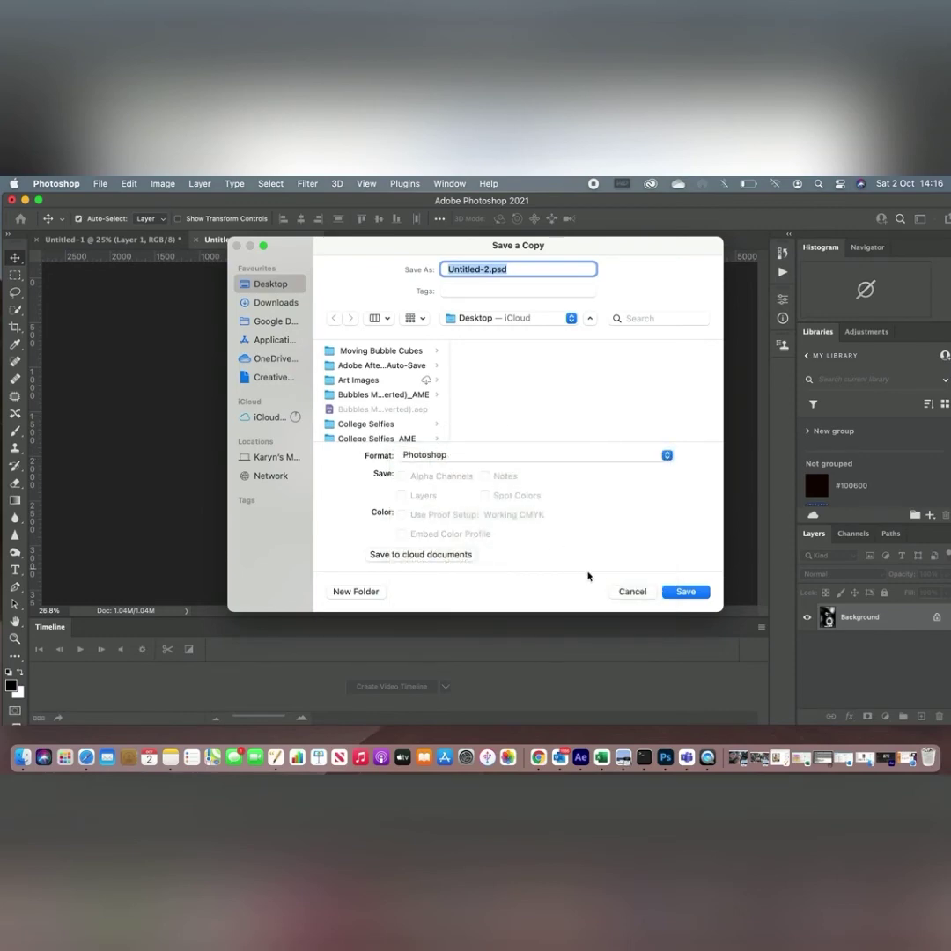
pyautogui.click(630, 591)
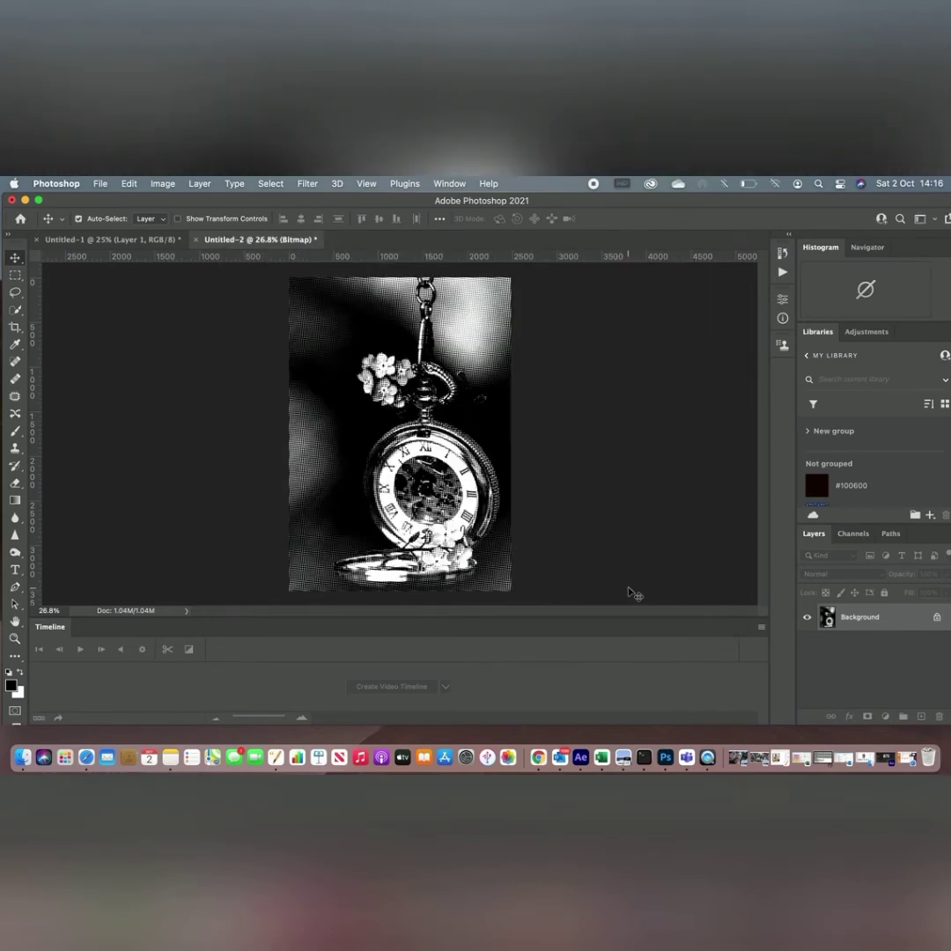
# - Export the pocket watch bitmap in JPG format to the Desktop as "finished print"
pyautogui.click(99, 185)
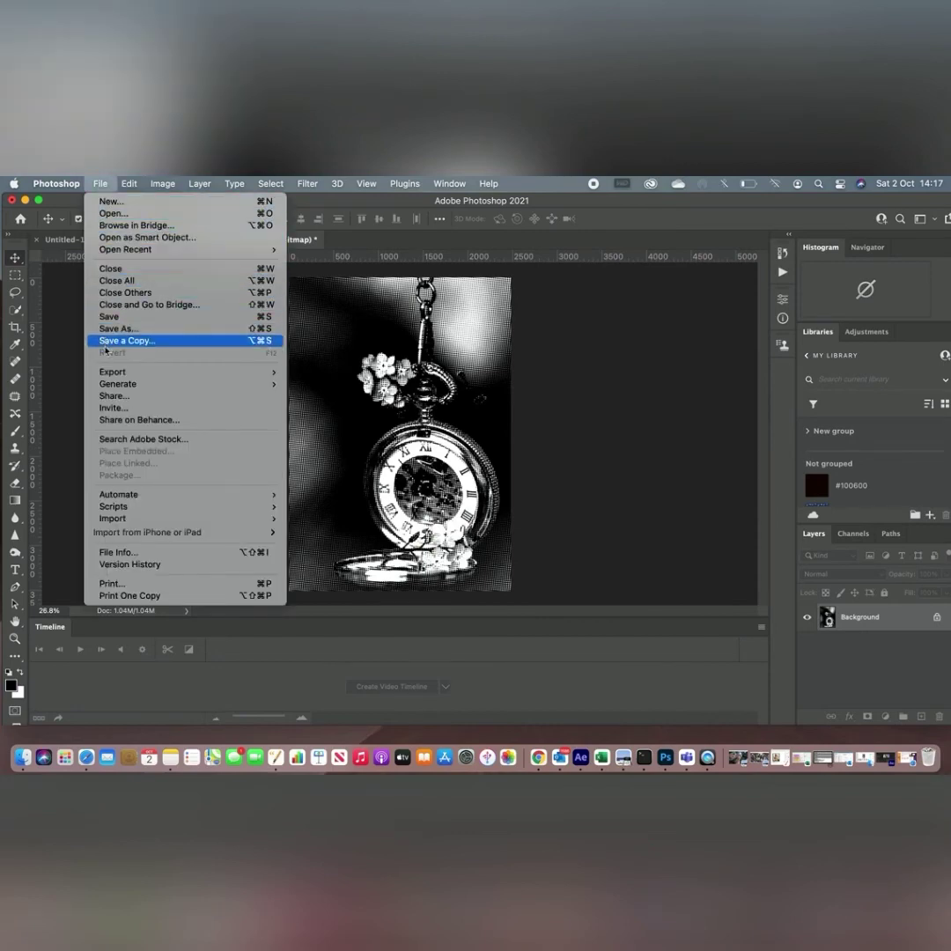
pyautogui.moveTo(103, 375)
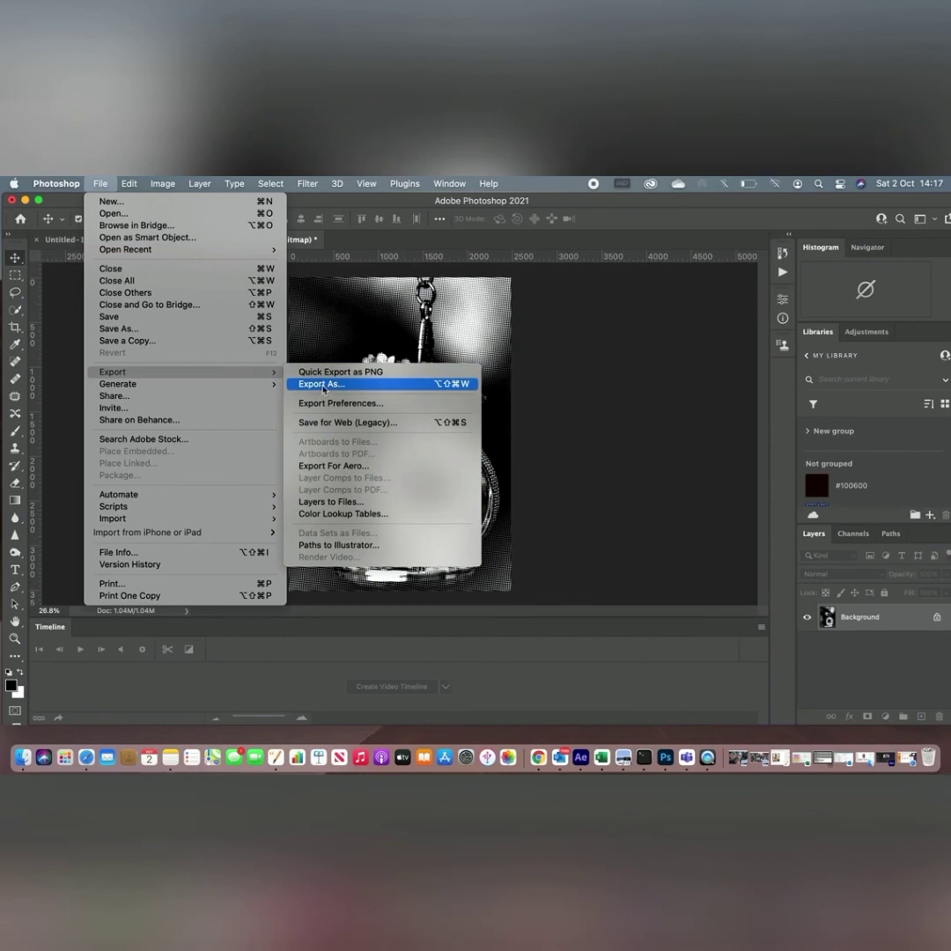
pyautogui.click(323, 385)
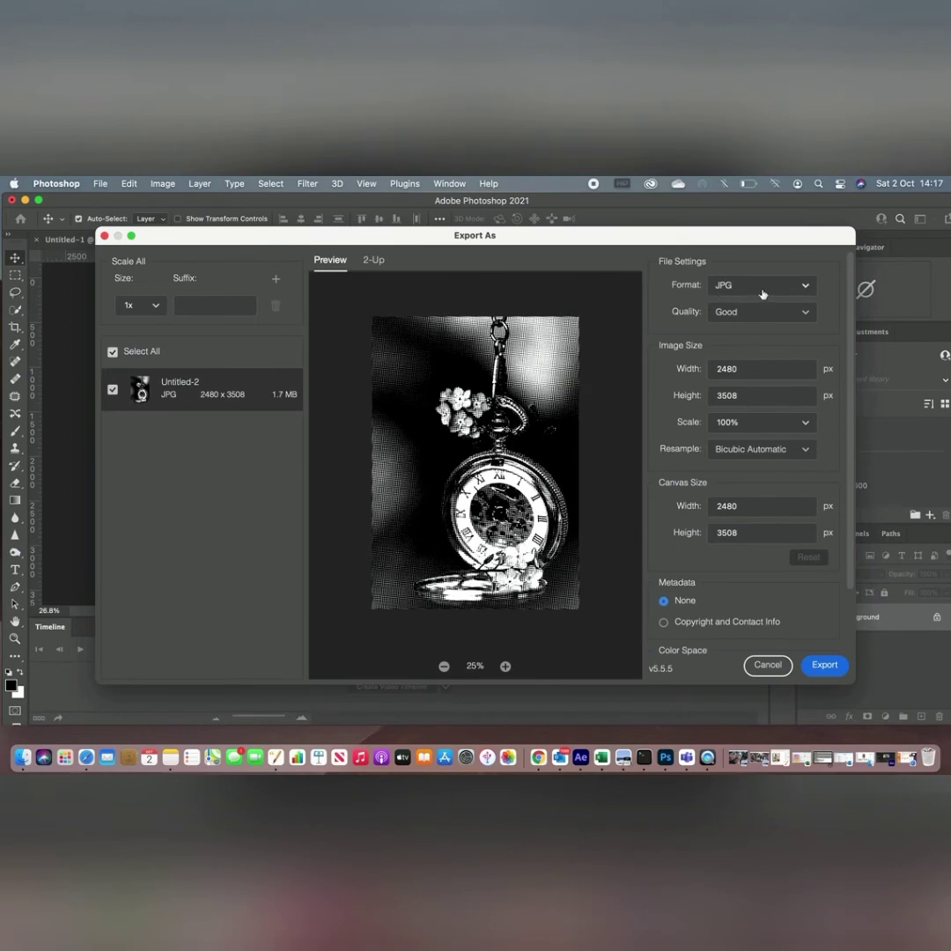
pyautogui.click(805, 287)
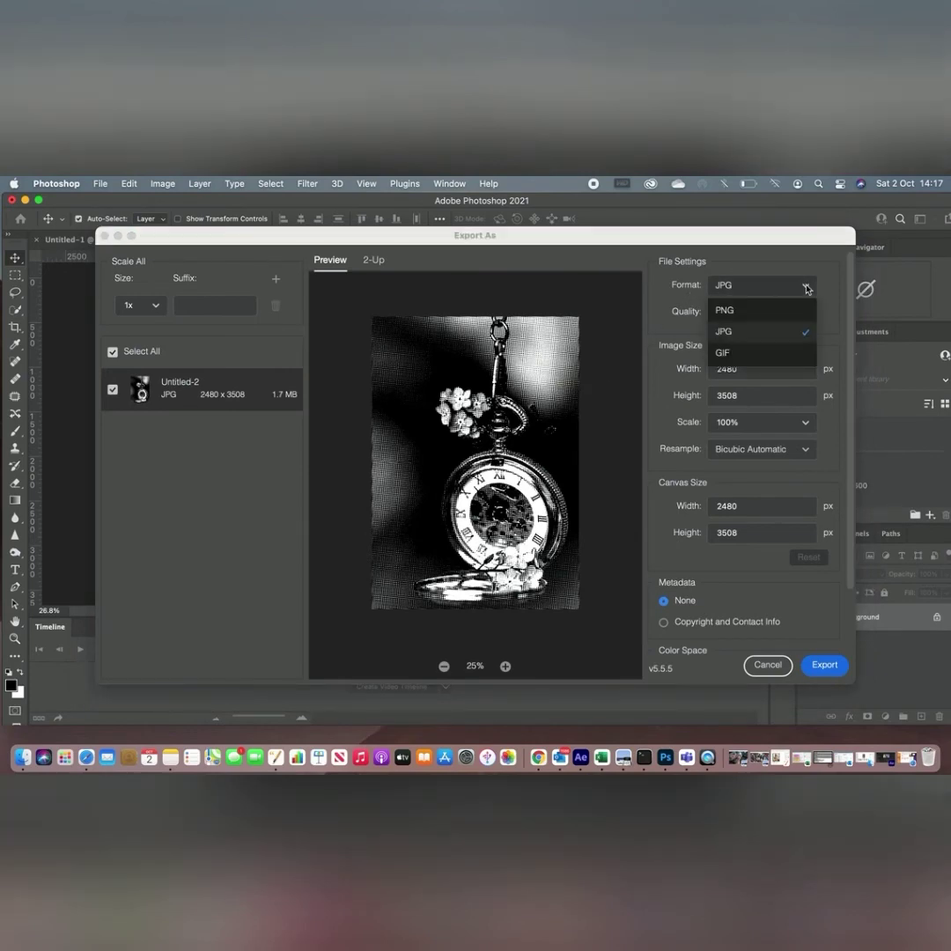
pyautogui.click(804, 286)
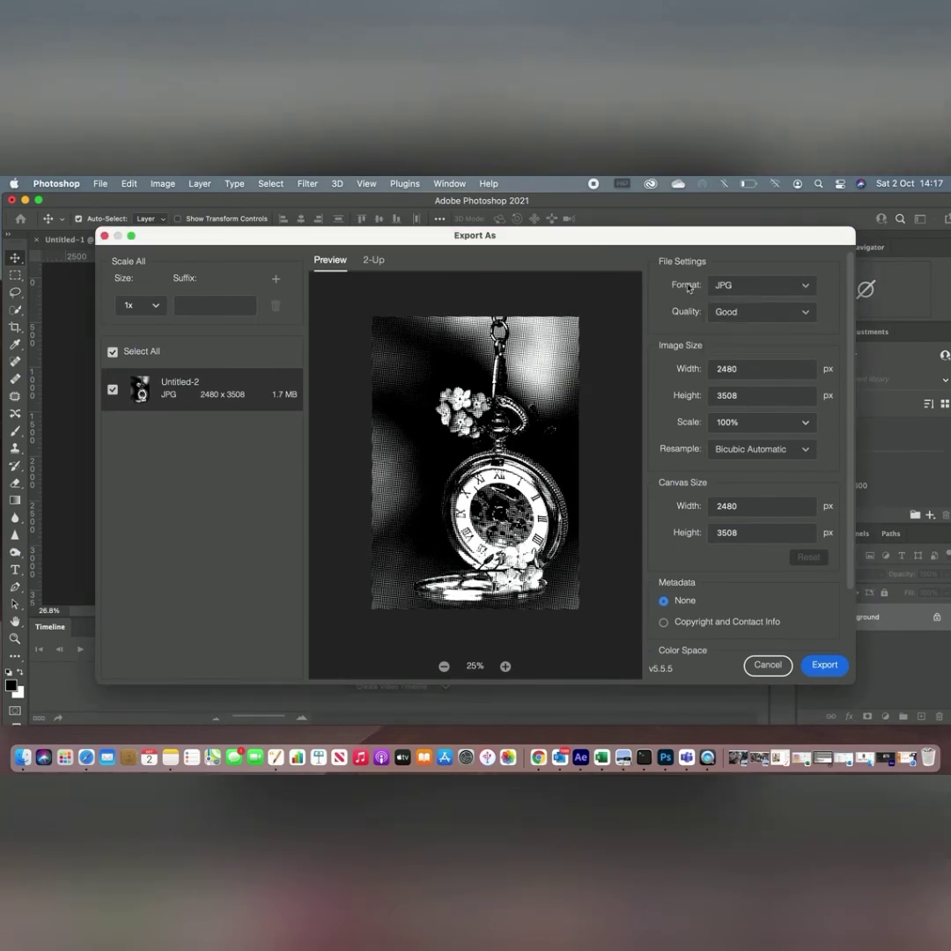
pyautogui.click(824, 666)
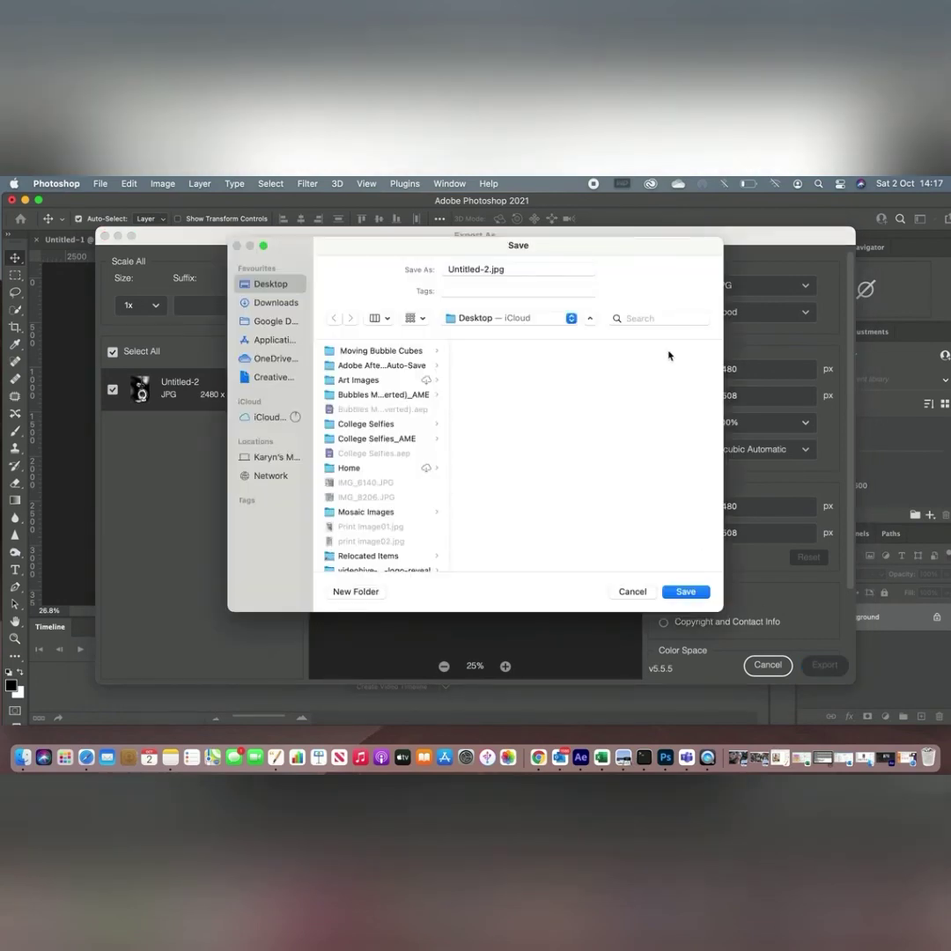
pyautogui.click(487, 268)
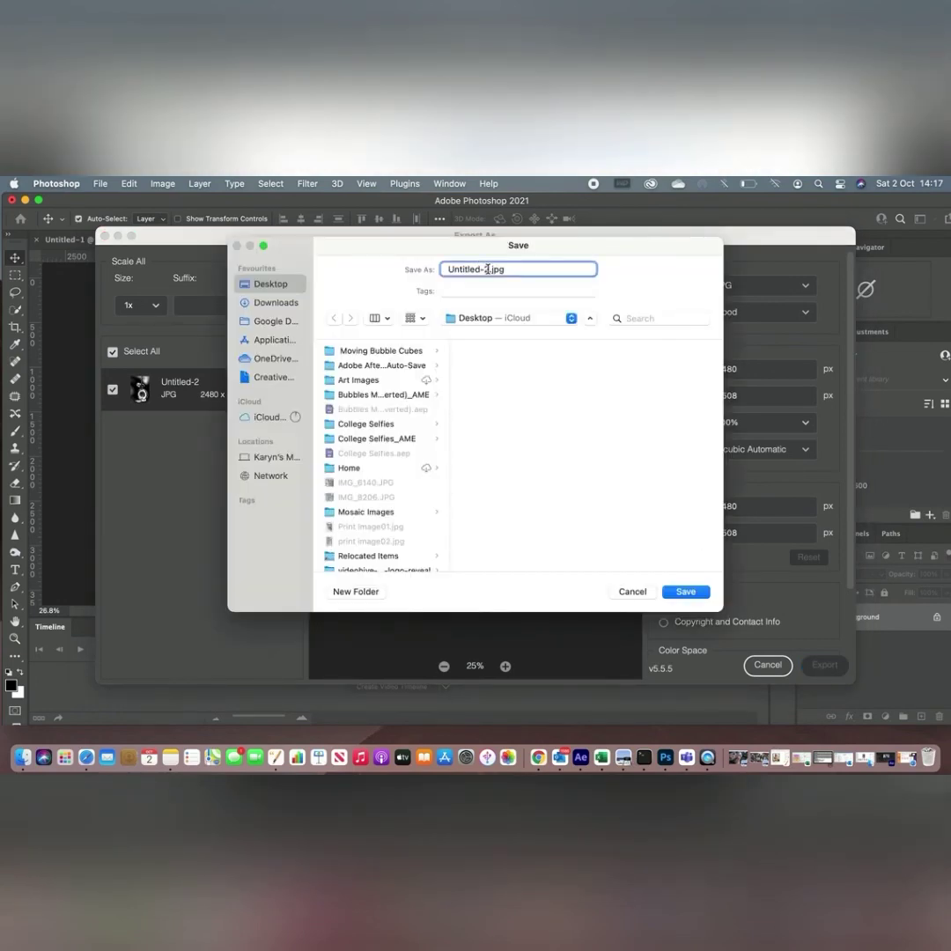
pyautogui.press('BackSpace')
pyautogui.press('BackSpace')
pyautogui.press('BackSpace')
pyautogui.press('BackSpace')
pyautogui.press('BackSpace')
pyautogui.press('BackSpace')
pyautogui.press('BackSpace')
pyautogui.press('BackSpace')
pyautogui.press('BackSpace')
pyautogui.press('BackSpace')
pyautogui.write('print image02')
pyautogui.click(686, 591)
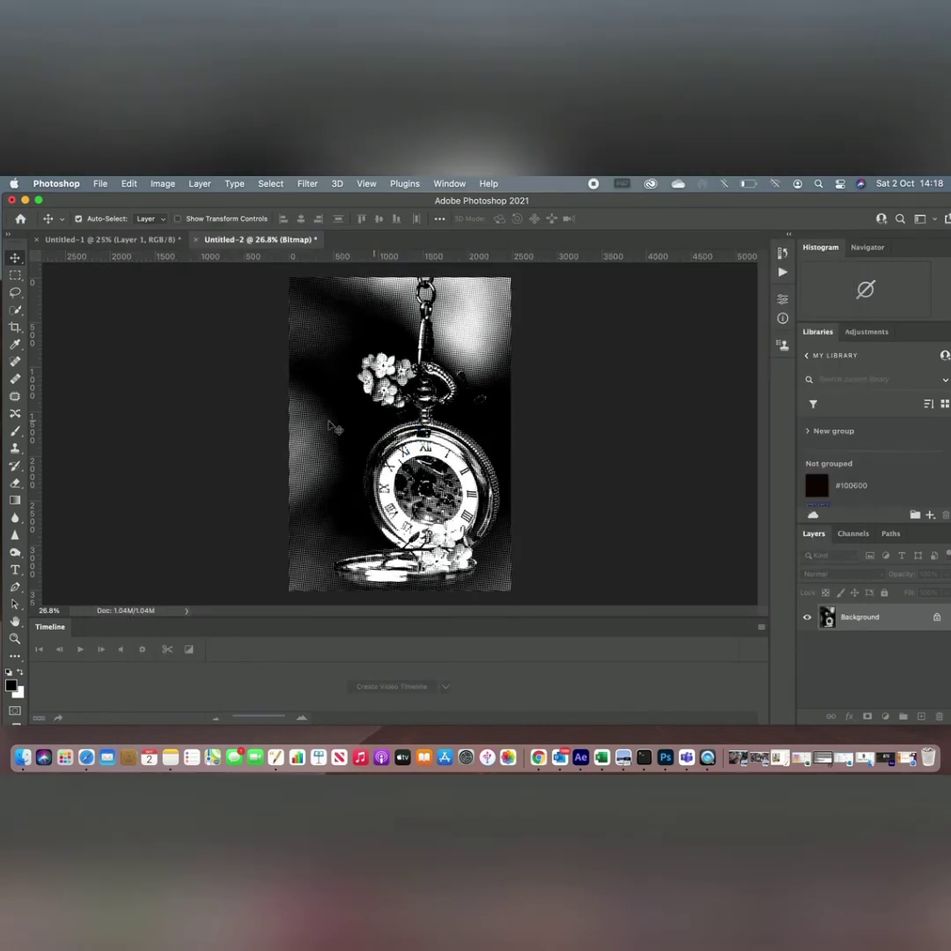
# - Copy the entire pocket watch bitmap and paste it as a new layer above the posterized phone and fish image
pyautogui.click(120, 243)
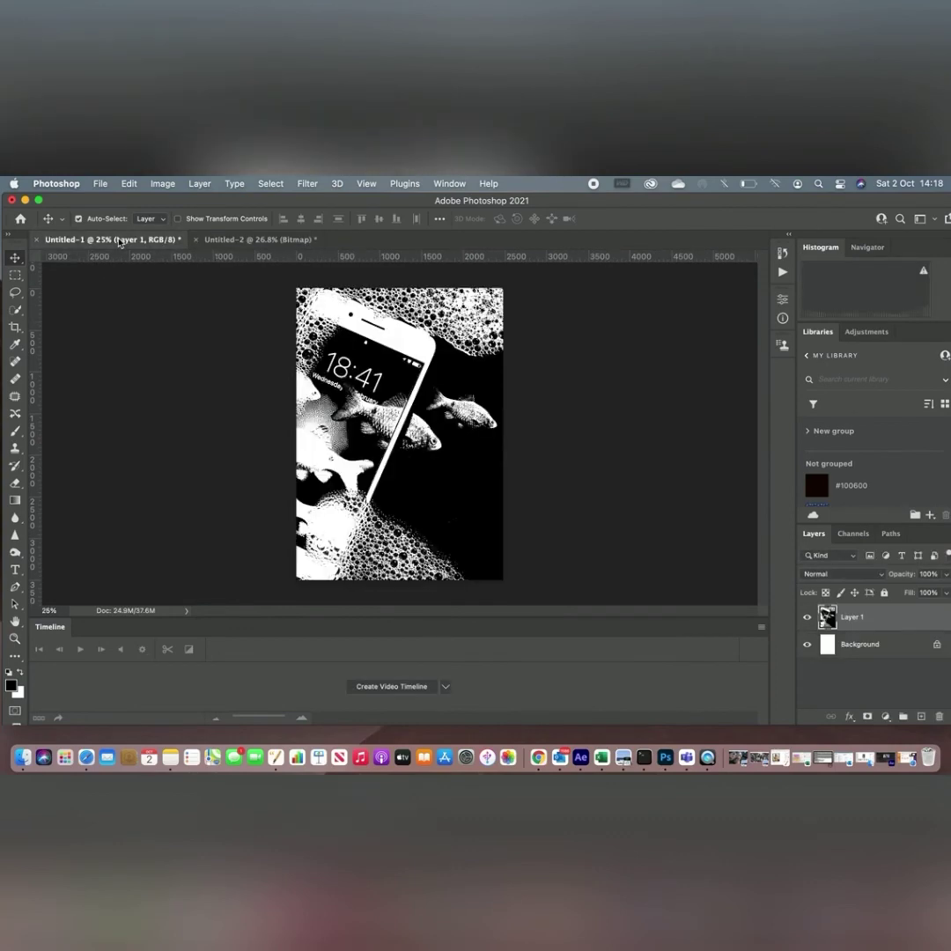
pyautogui.click(236, 241)
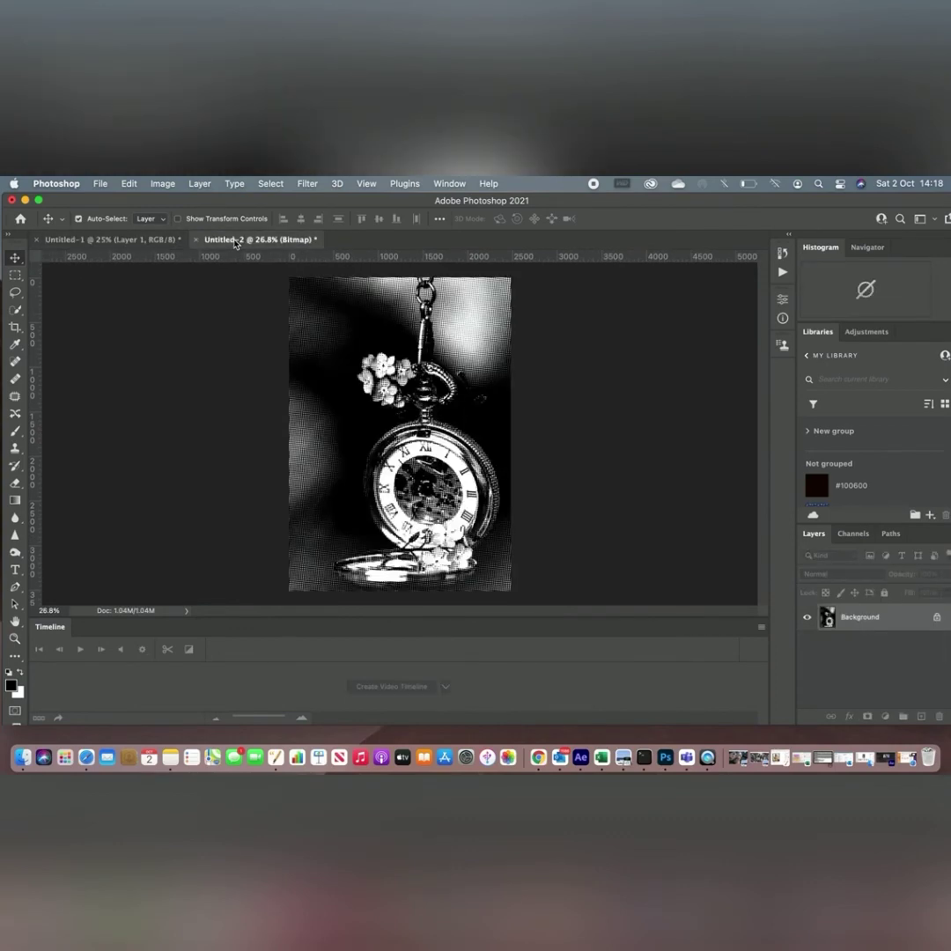
pyautogui.click(149, 243)
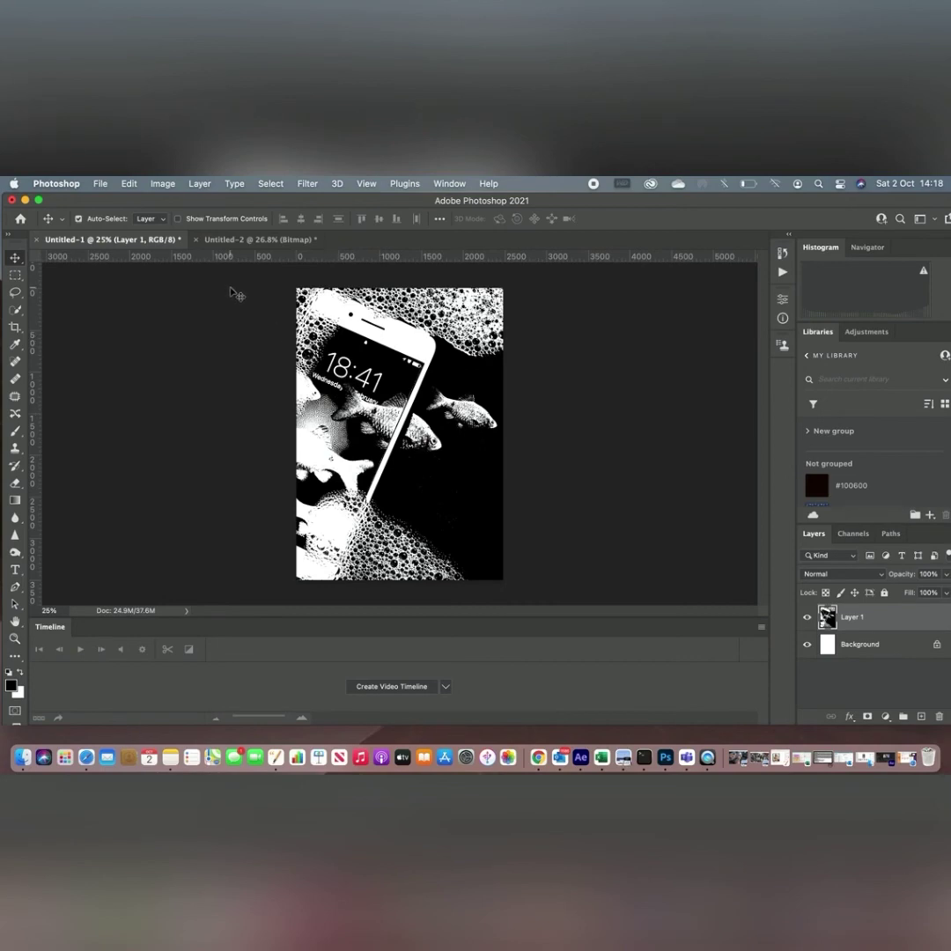
pyautogui.click(245, 240)
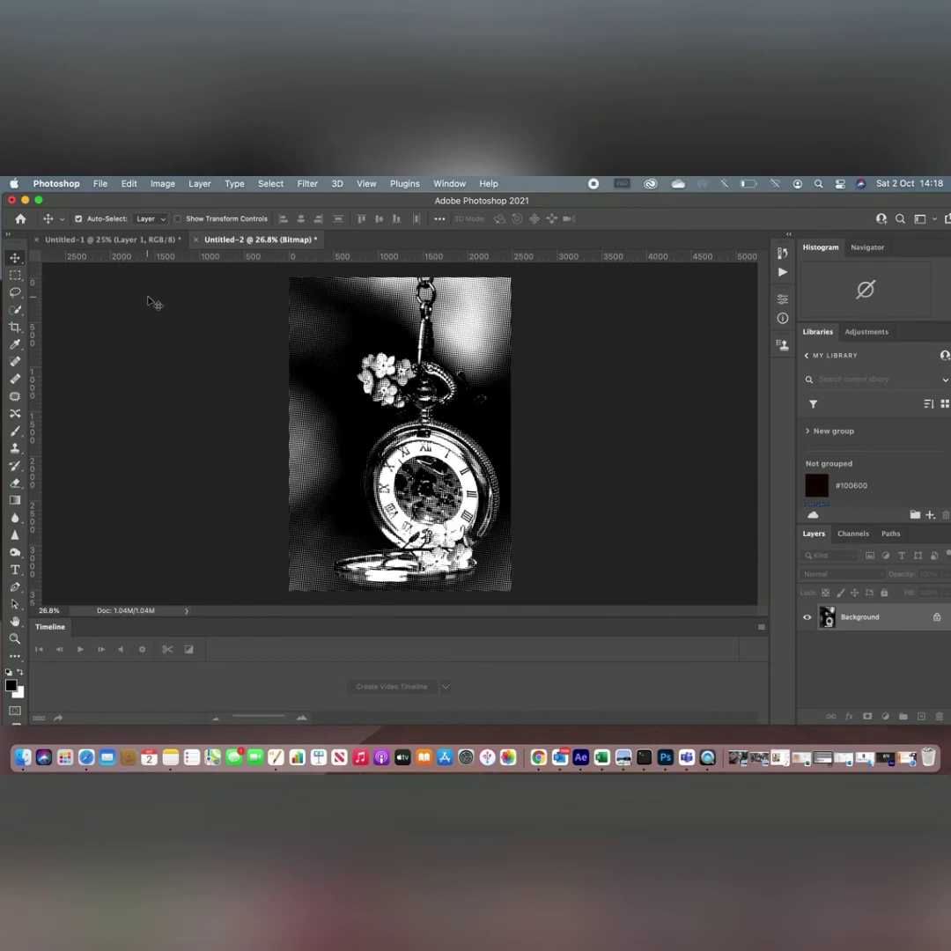
pyautogui.click(18, 277)
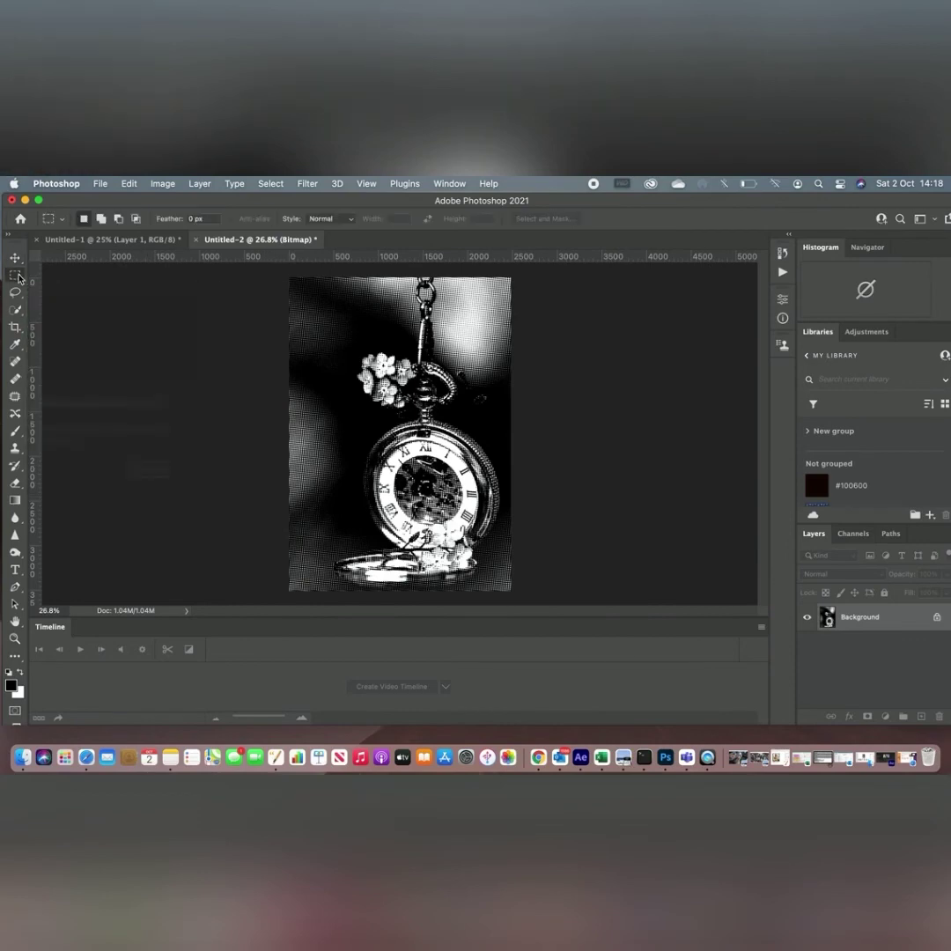
pyautogui.moveTo(304, 274); pyautogui.dragTo(536, 596)
pyautogui.click(129, 183)
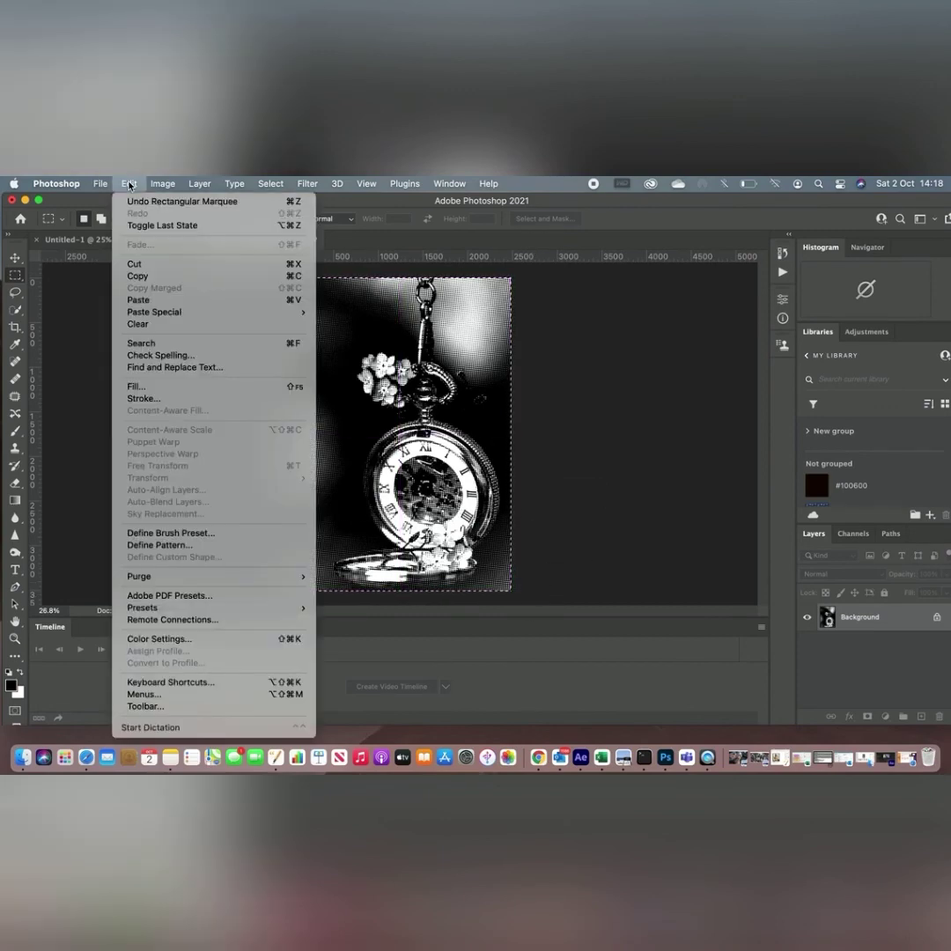
pyautogui.click(143, 279)
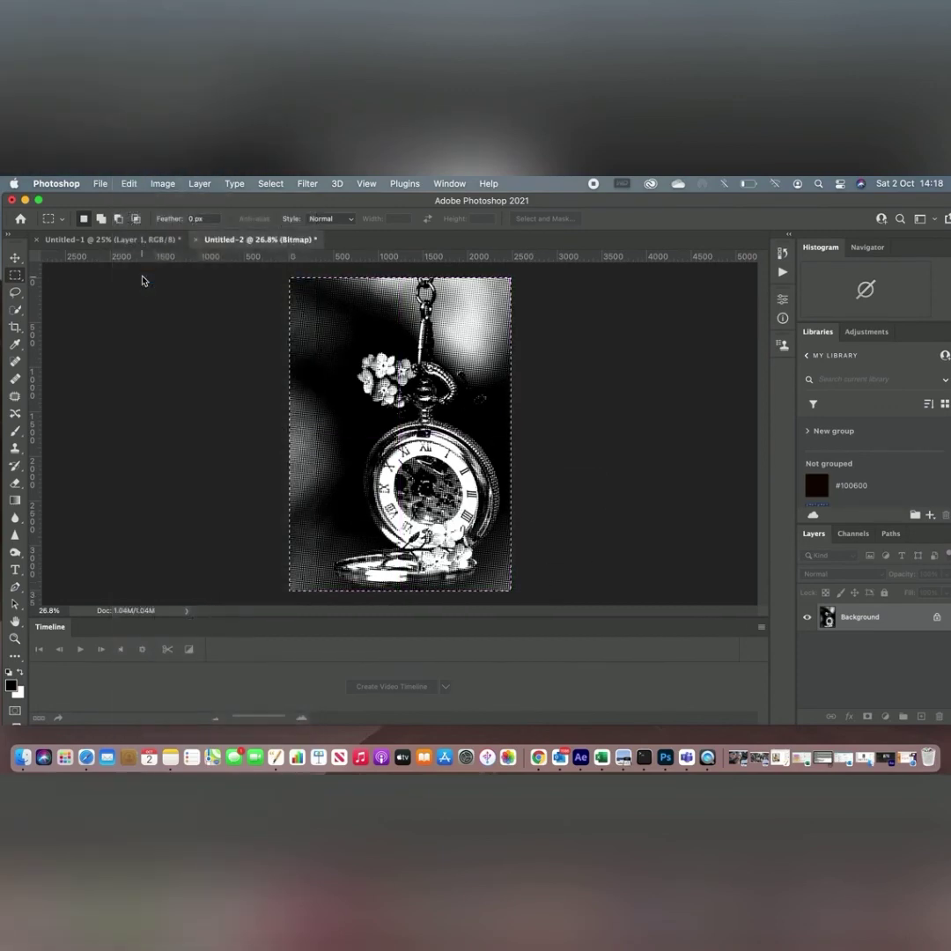
pyautogui.click(116, 241)
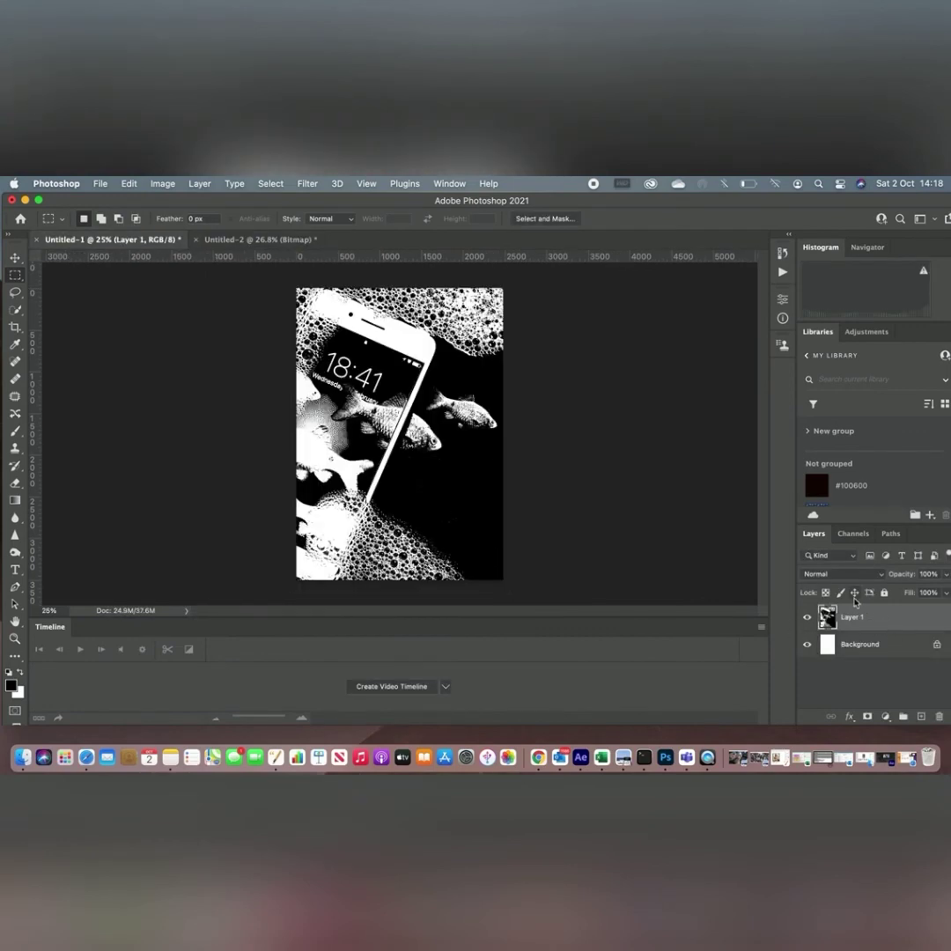
pyautogui.click(130, 184)
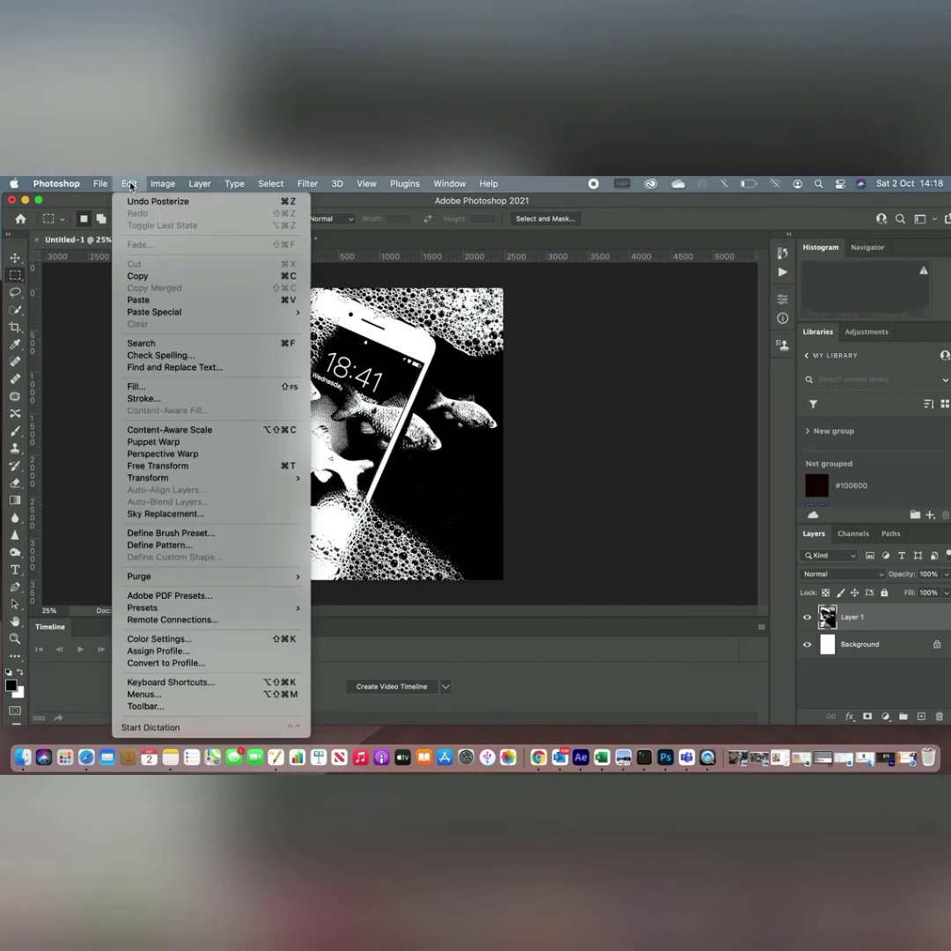
pyautogui.click(151, 301)
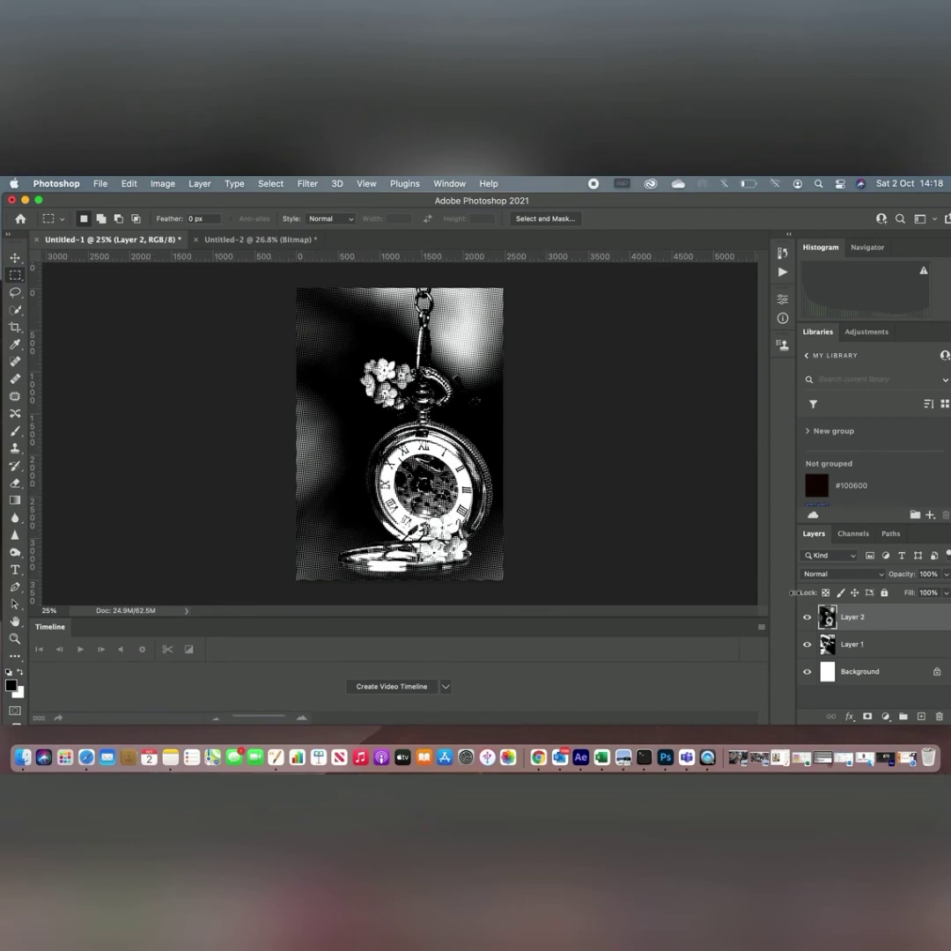
# - Preview different blend modes on the pasted pocket watch layer and set it to Difference
pyautogui.click(881, 574)
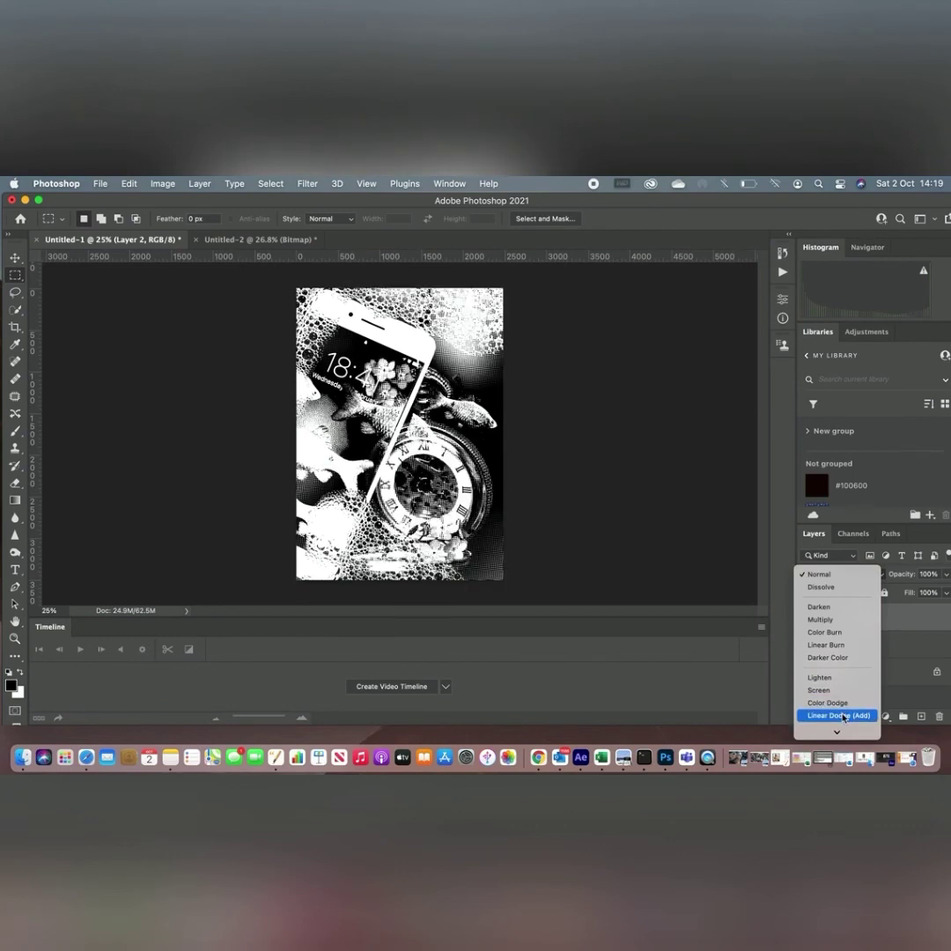
pyautogui.scroll(-3, 842, 718)
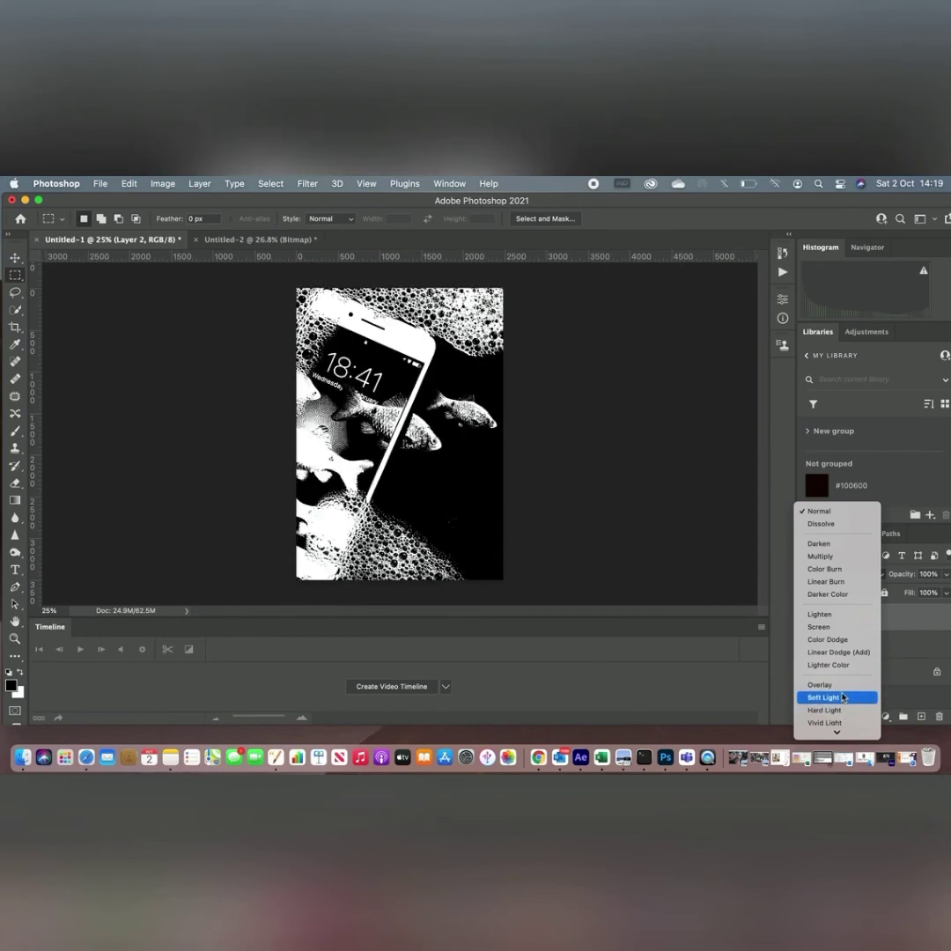
pyautogui.moveTo(838, 732)
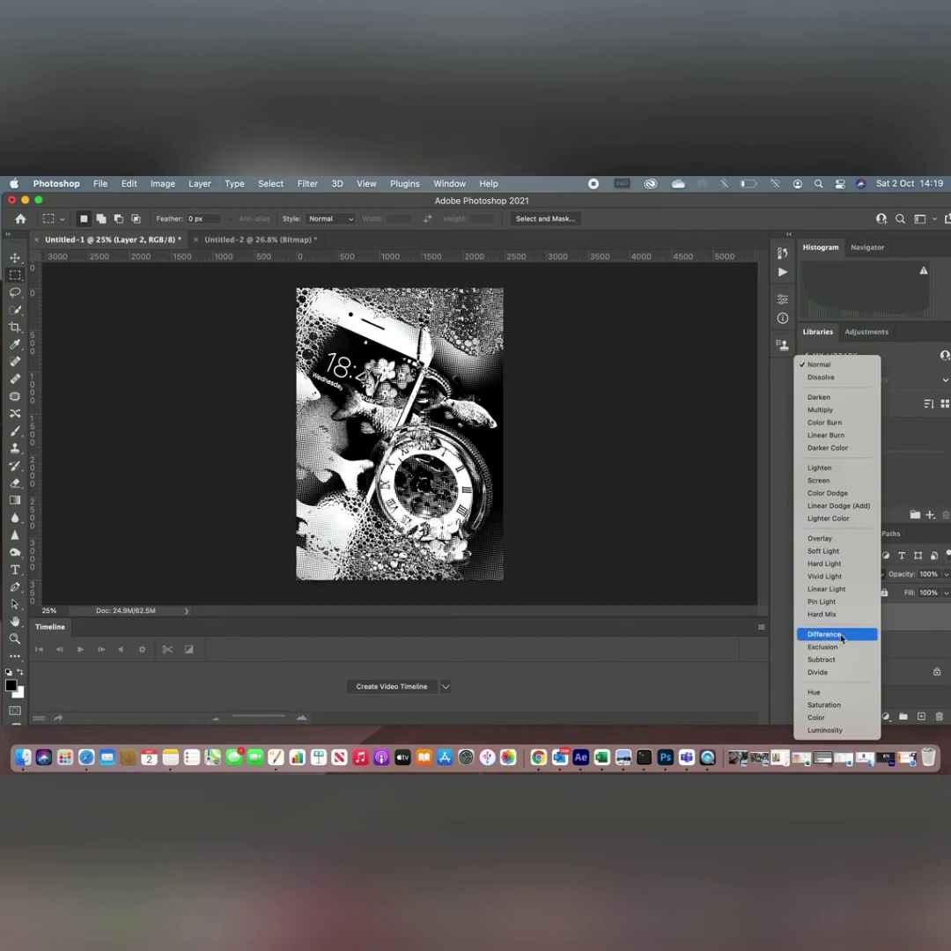
pyautogui.click(913, 639)
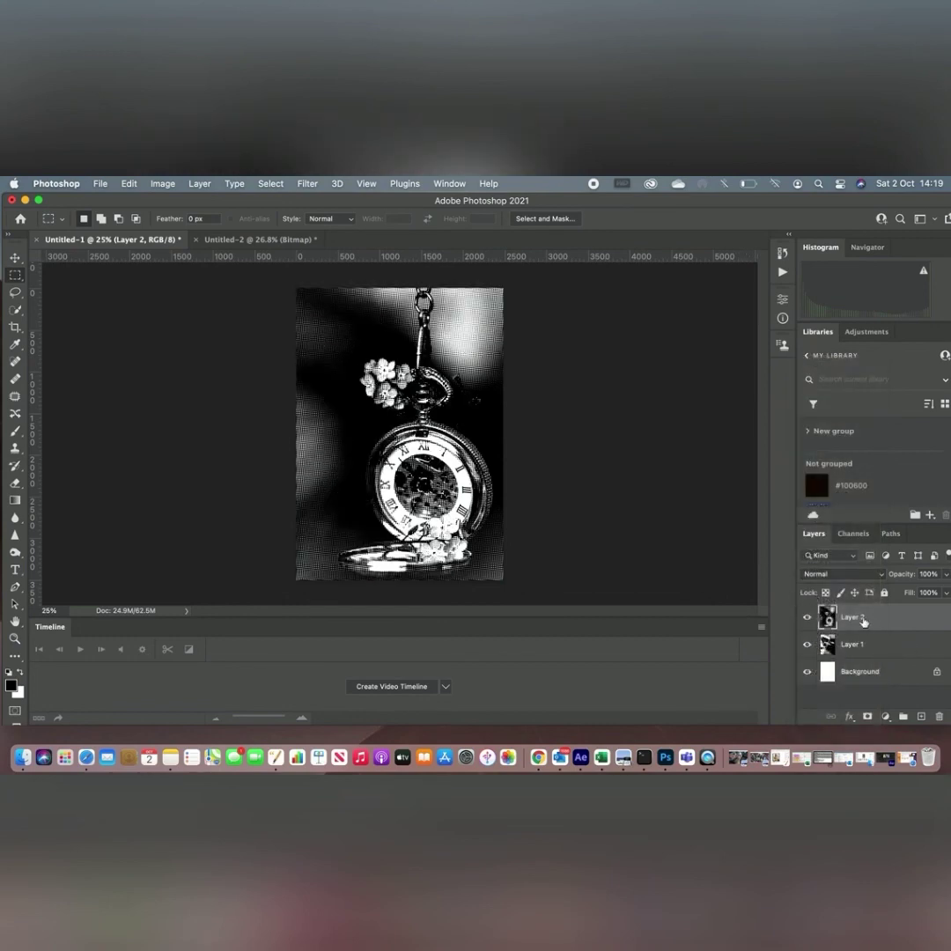
pyautogui.click(881, 577)
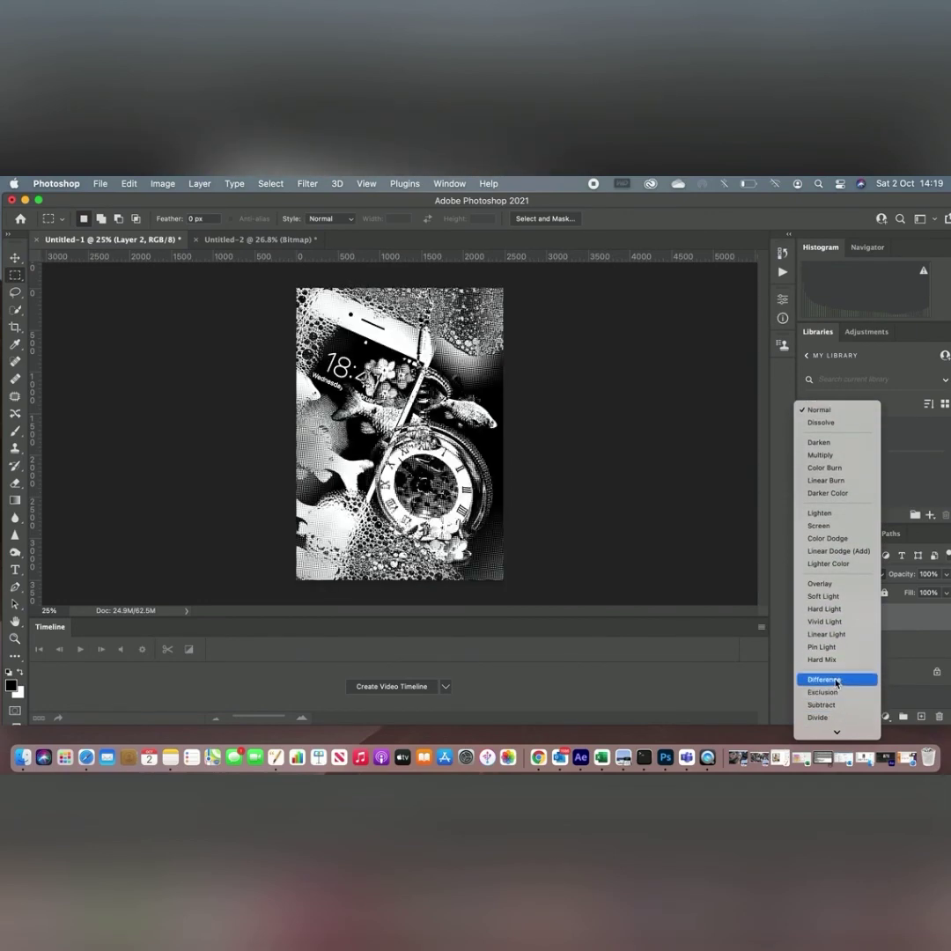
pyautogui.click(837, 680)
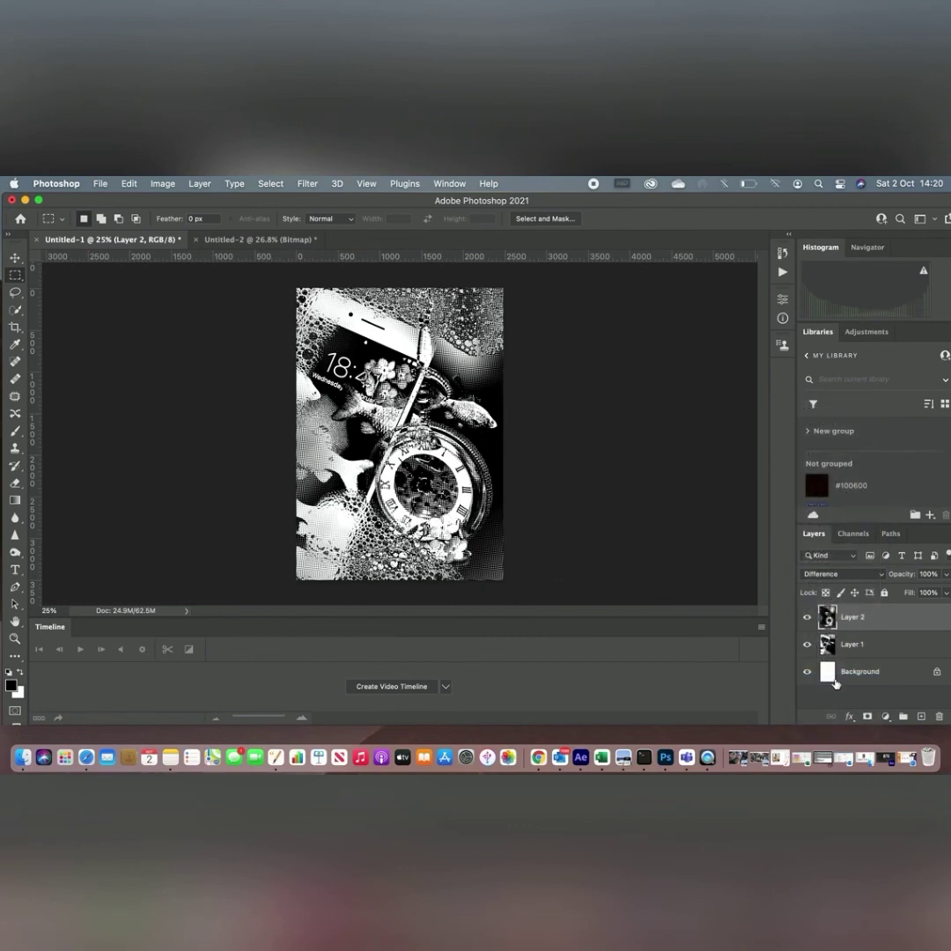
# - Save the combined image on the computer's Desktop in Photoshop format as "nature vs tech print experiment", with Maximize Compatibility enabled
pyautogui.click(99, 185)
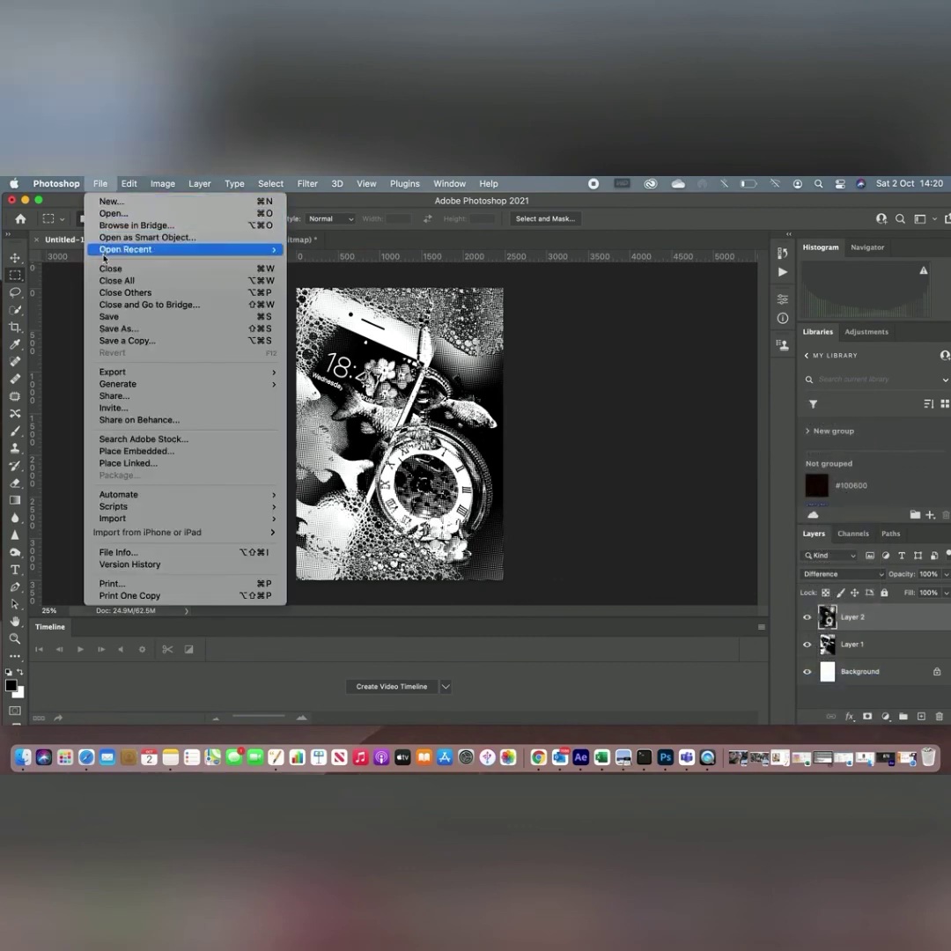
pyautogui.click(121, 329)
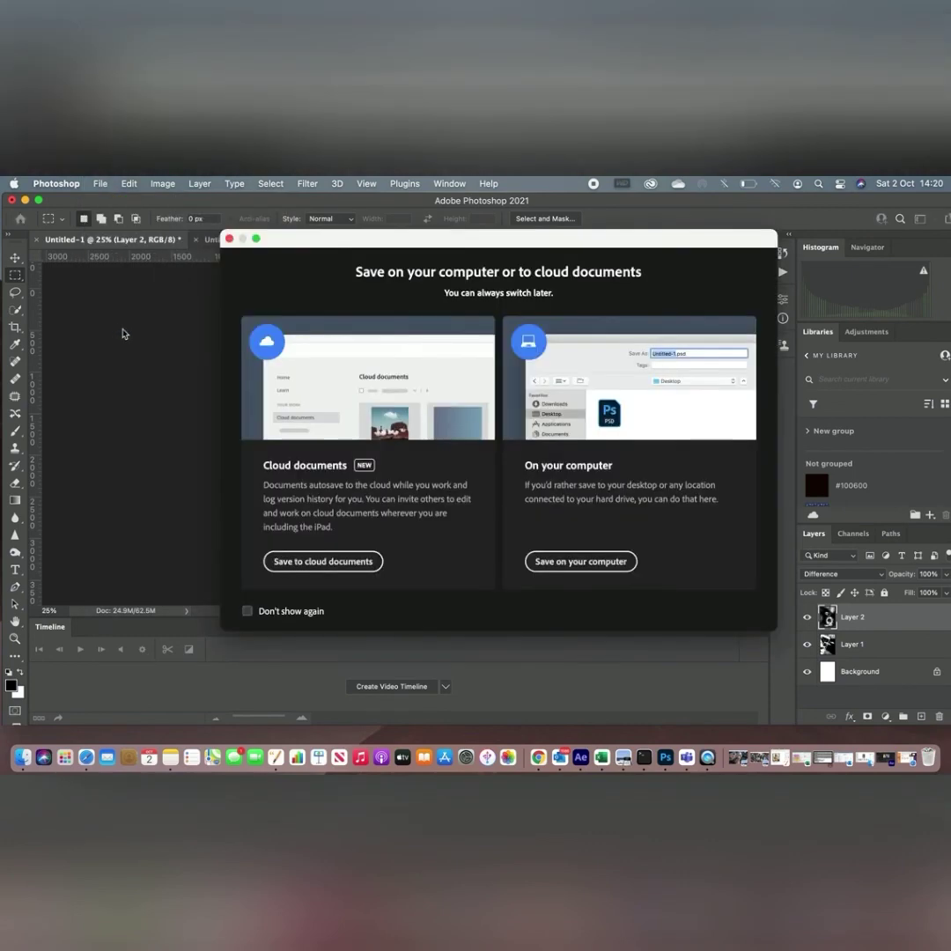
pyautogui.click(587, 562)
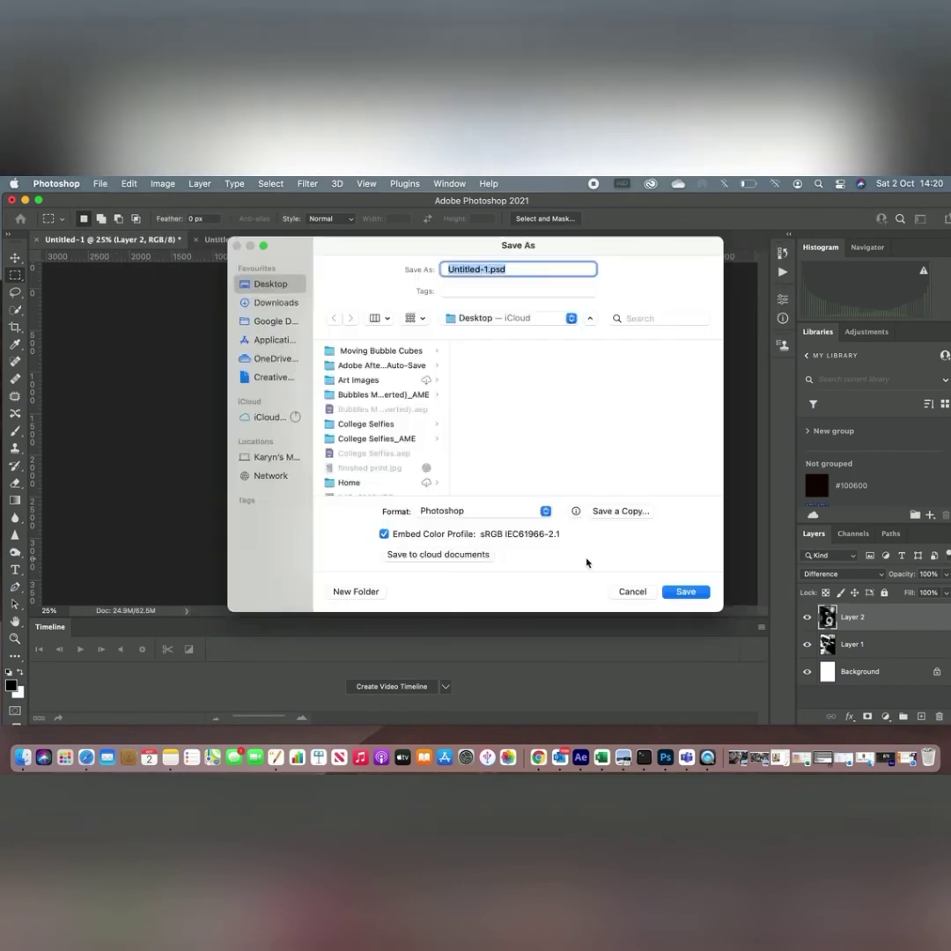
pyautogui.click(489, 268)
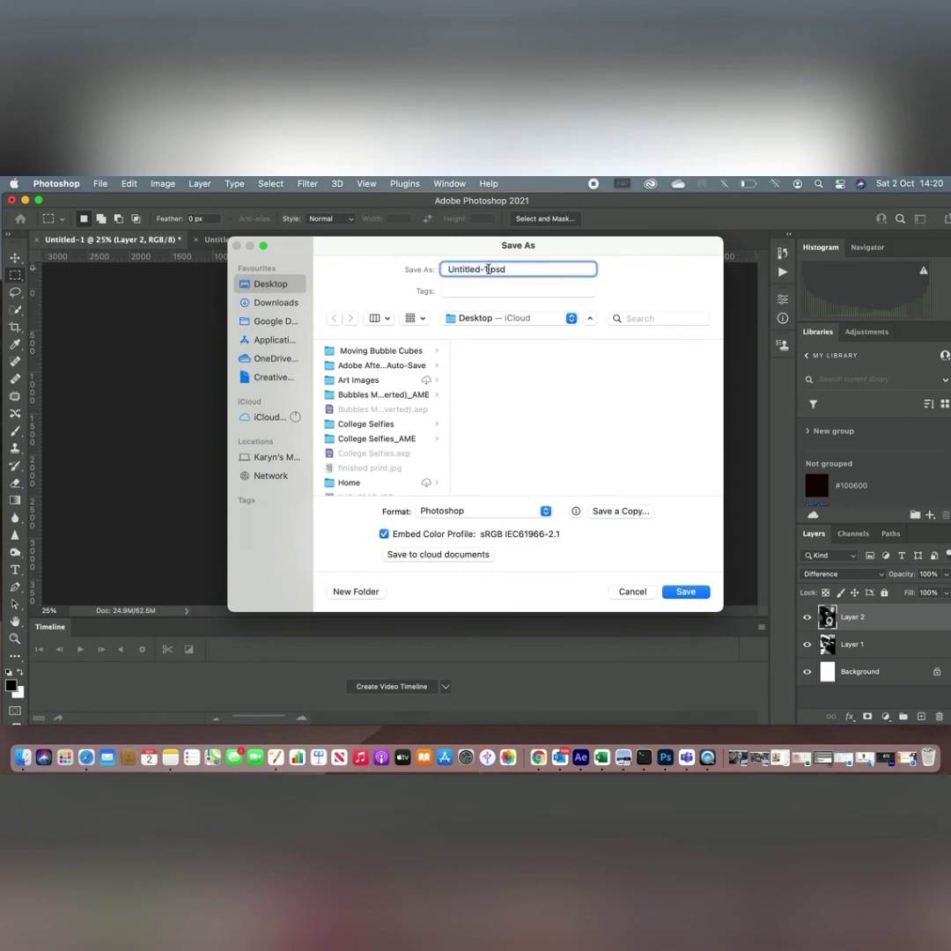
pyautogui.press('BackSpace')
pyautogui.press('BackSpace')
pyautogui.press('BackSpace')
pyautogui.press('BackSpace')
pyautogui.press('BackSpace')
pyautogui.press('BackSpace')
pyautogui.press('BackSpace')
pyautogui.press('BackSpace')
pyautogui.press('BackSpace')
pyautogui.press('BackSpace')
pyautogui.write('nature vs tech print experime')
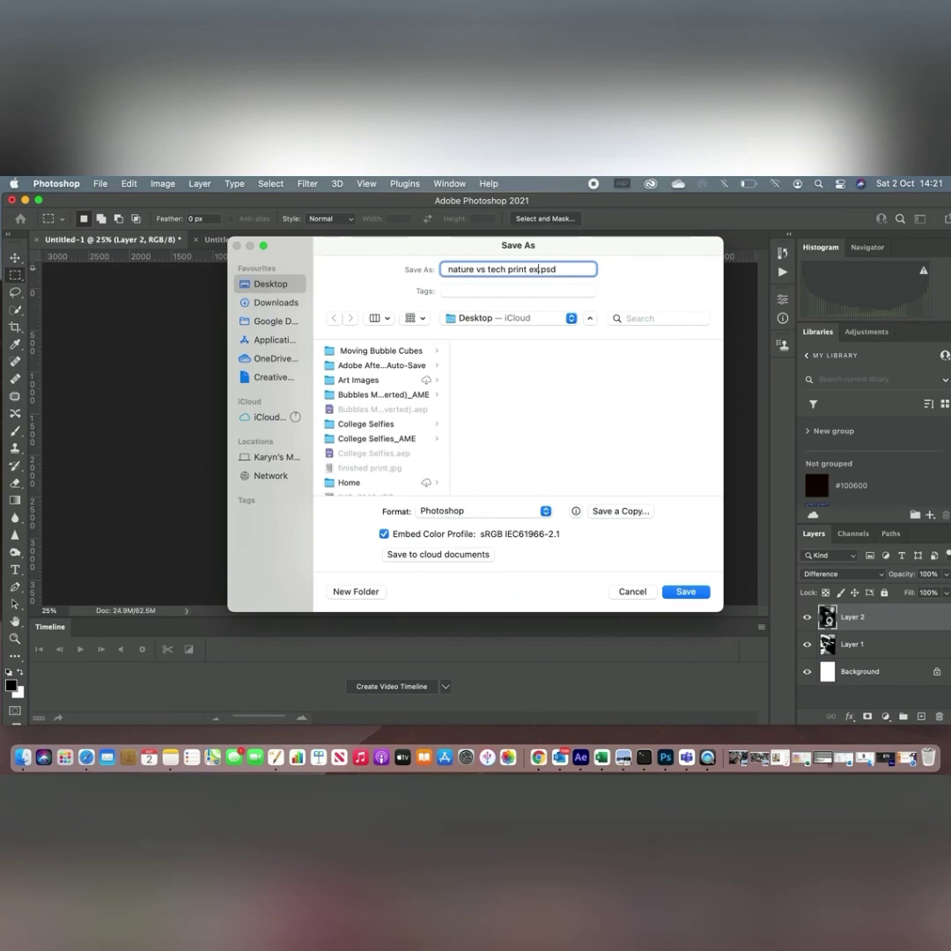
pyautogui.write('nt')
pyautogui.click(690, 594)
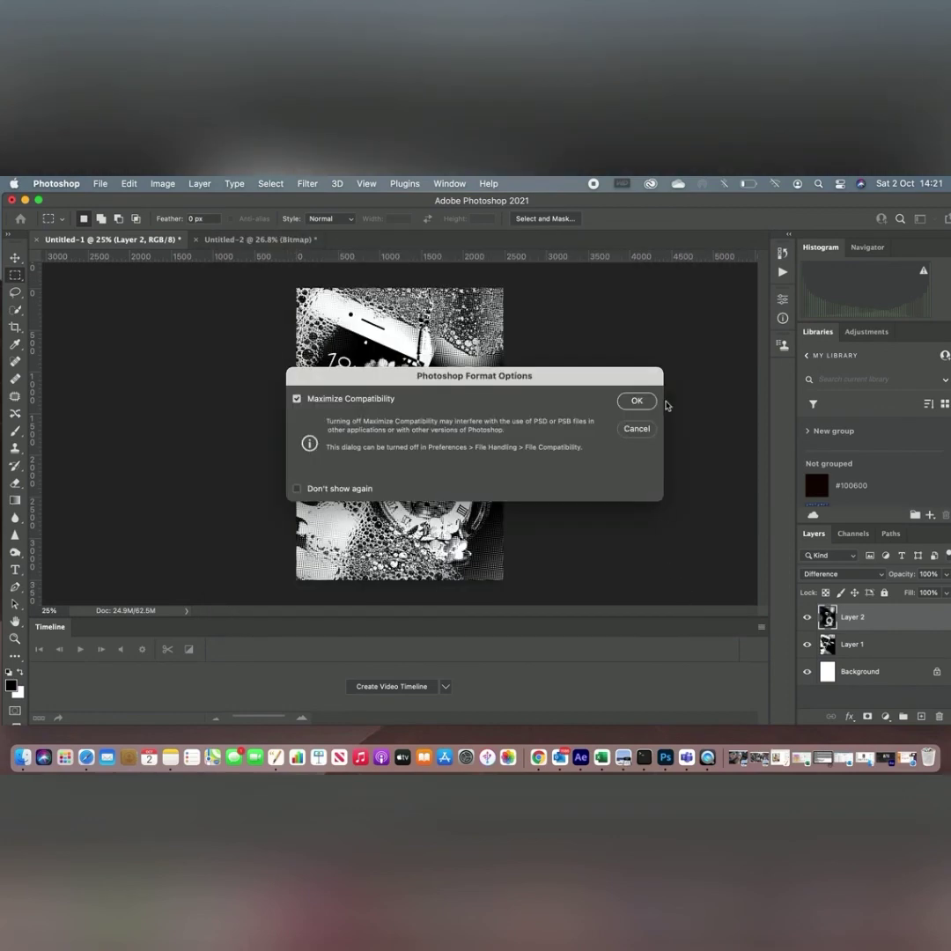
pyautogui.click(635, 403)
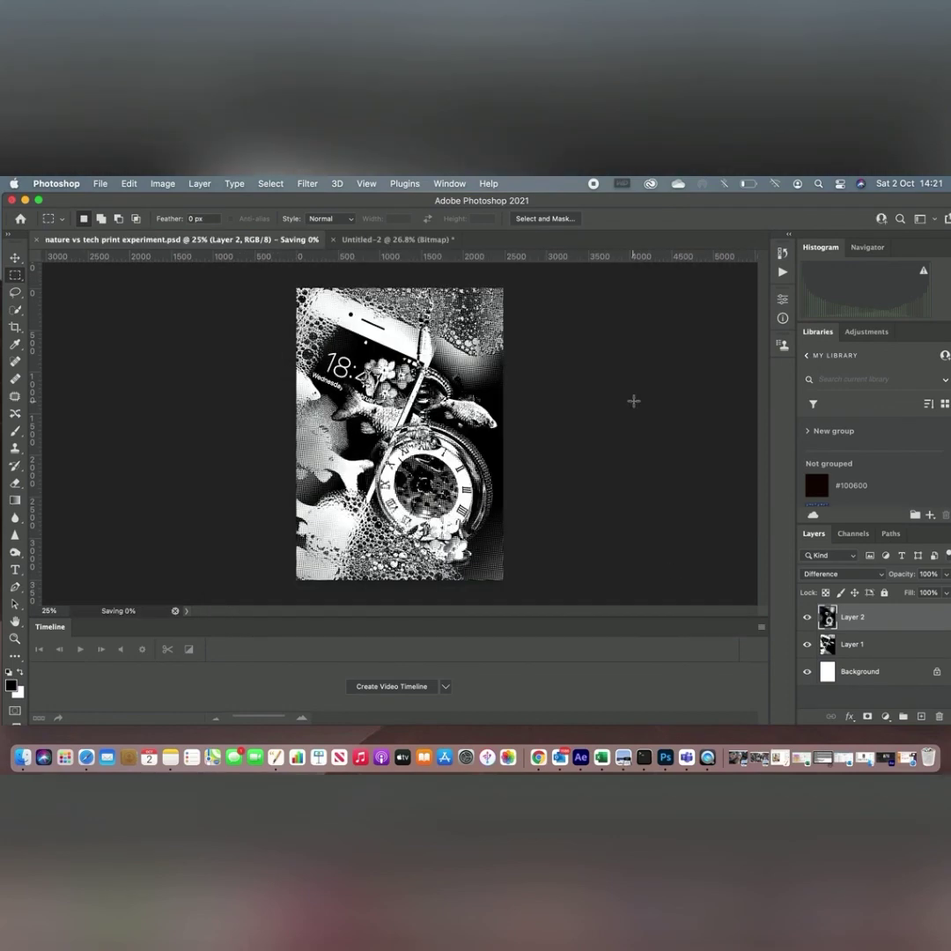